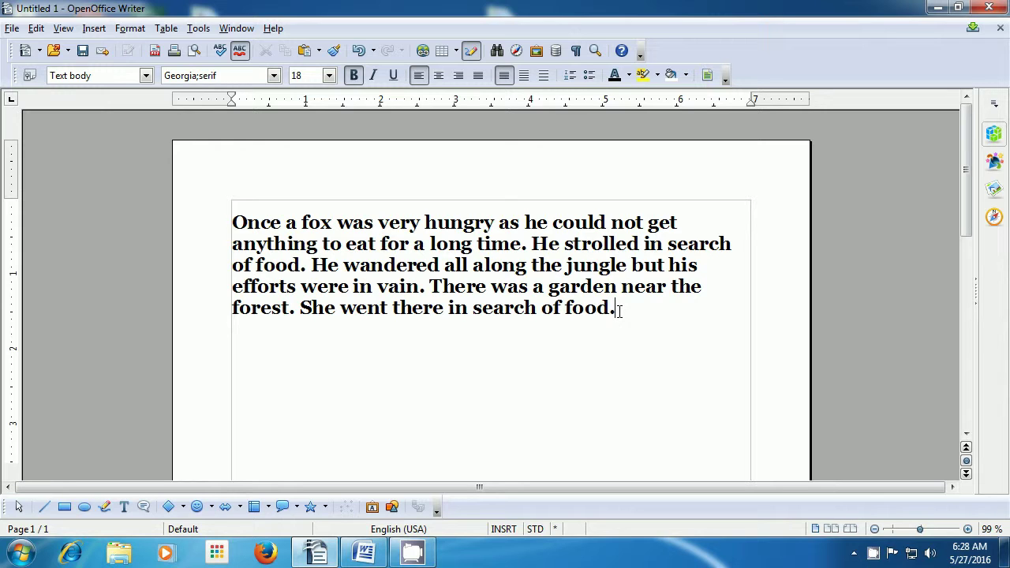
Change the font of the text from "He wandered all along" to the end of the paragraph to Agency FB
drag(615, 309, 313, 266)
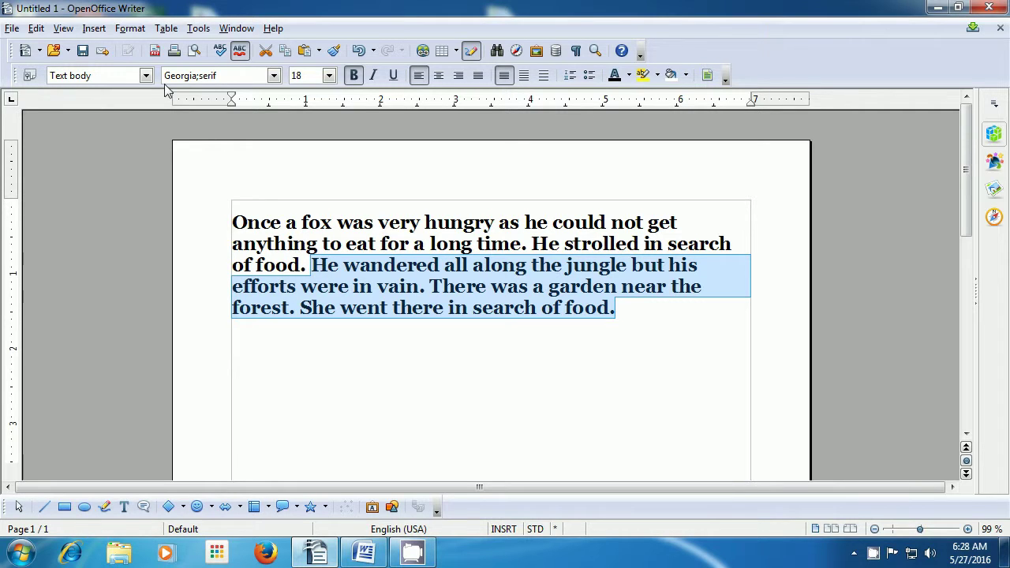
click(129, 30)
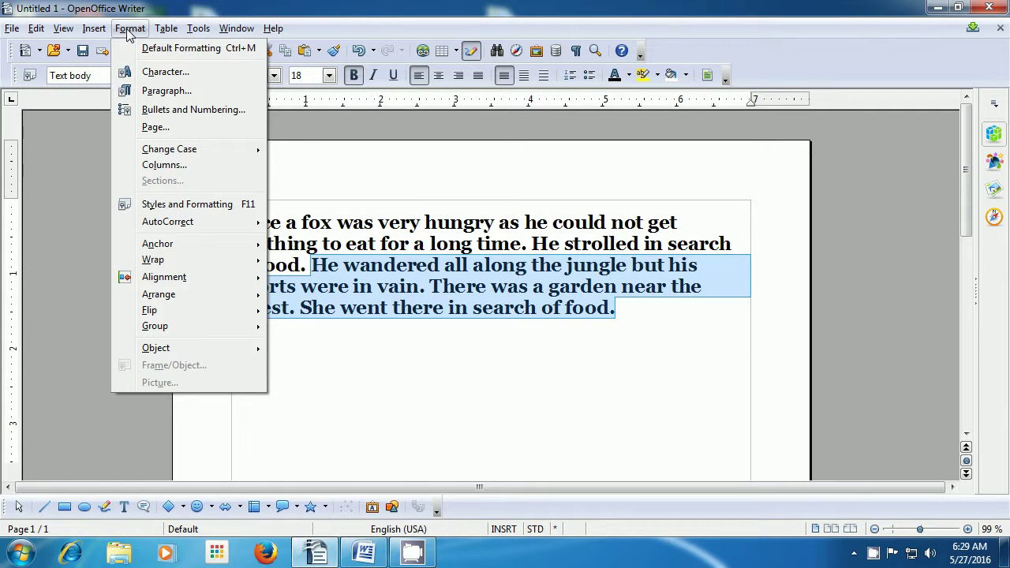
click(141, 73)
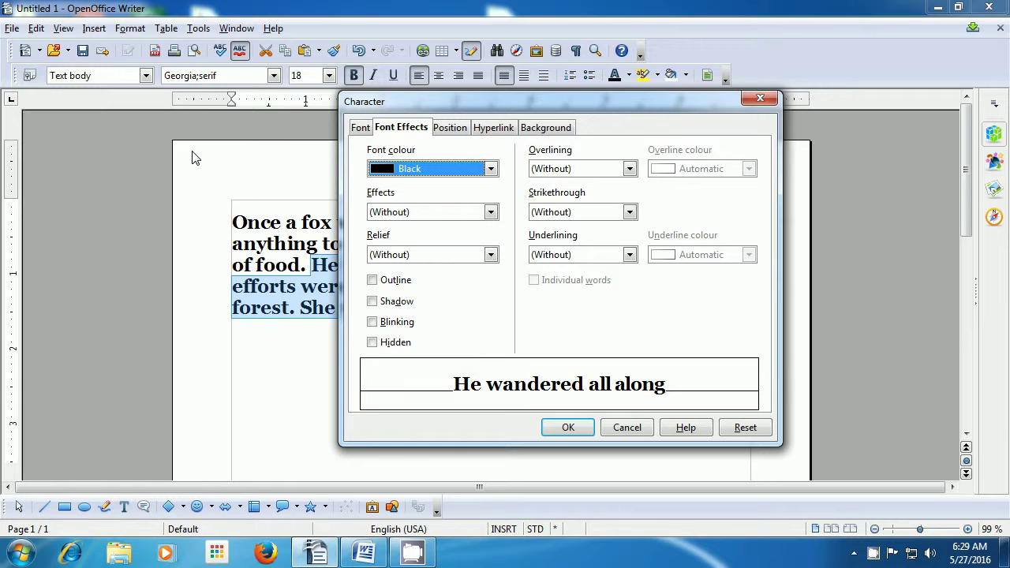
click(358, 129)
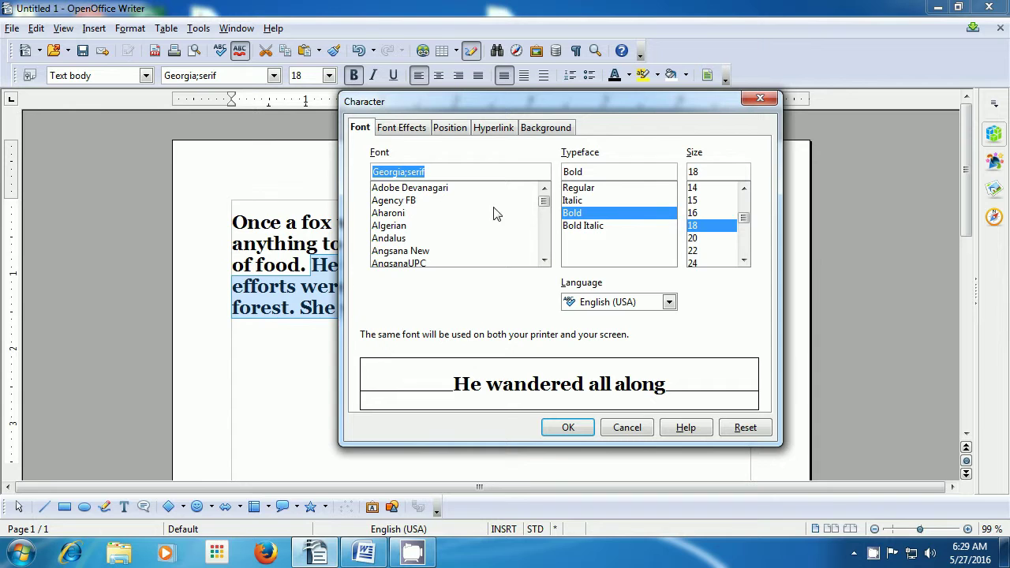
mouse_move(544, 203)
mouse_down()
mouse_move(543, 249)
mouse_move(544, 203)
mouse_up()
click(412, 204)
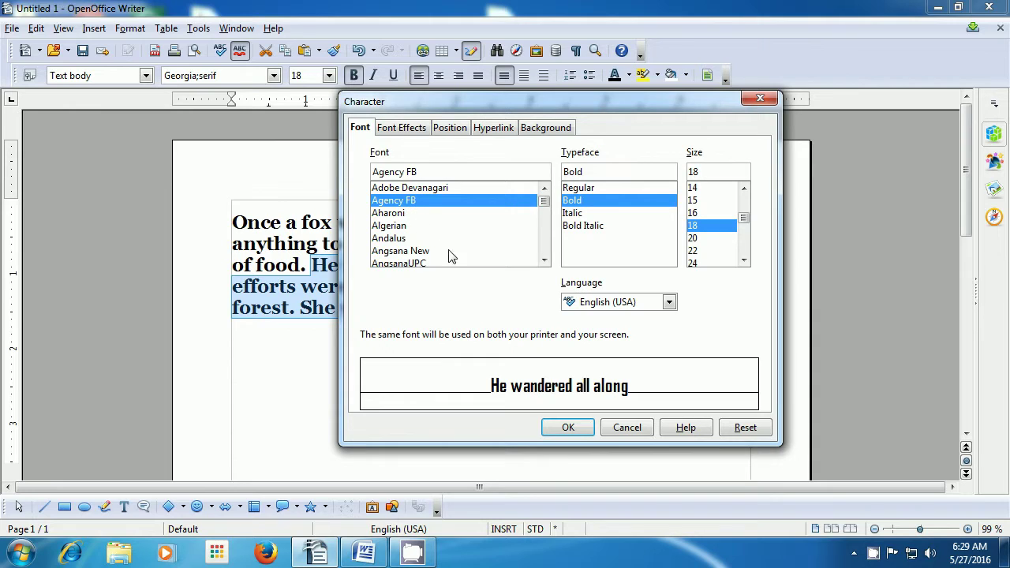
click(568, 427)
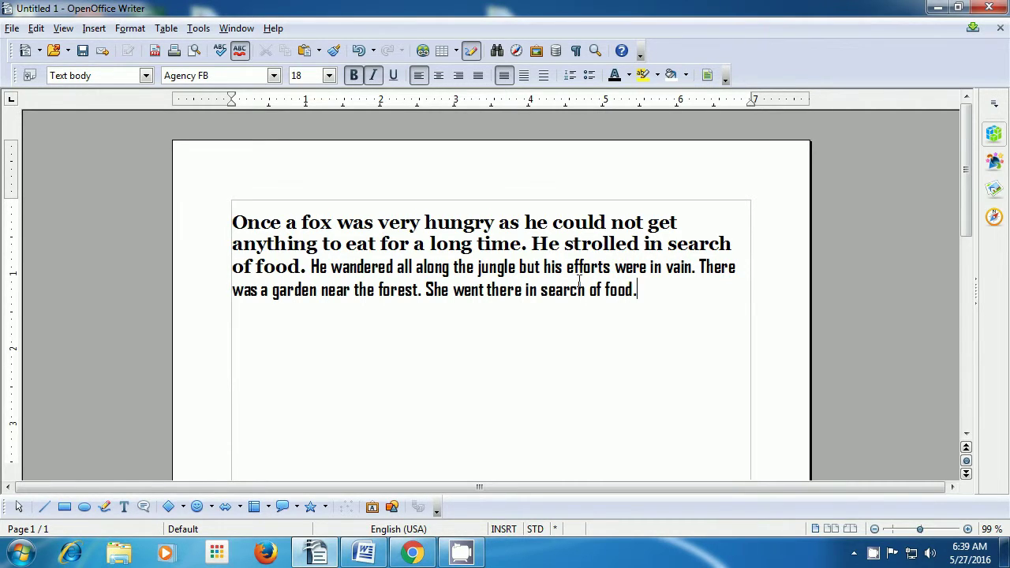
Apply the Bold Italic typeface to the first two sentences, from "Once a fox" to "He strolled in search of food."
click(310, 268)
drag(311, 267, 230, 223)
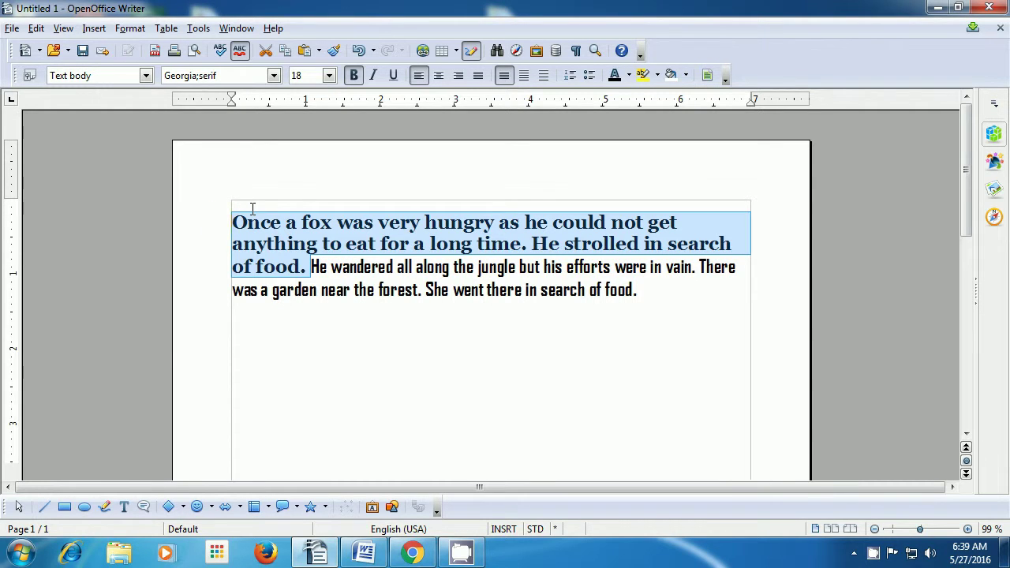
click(130, 29)
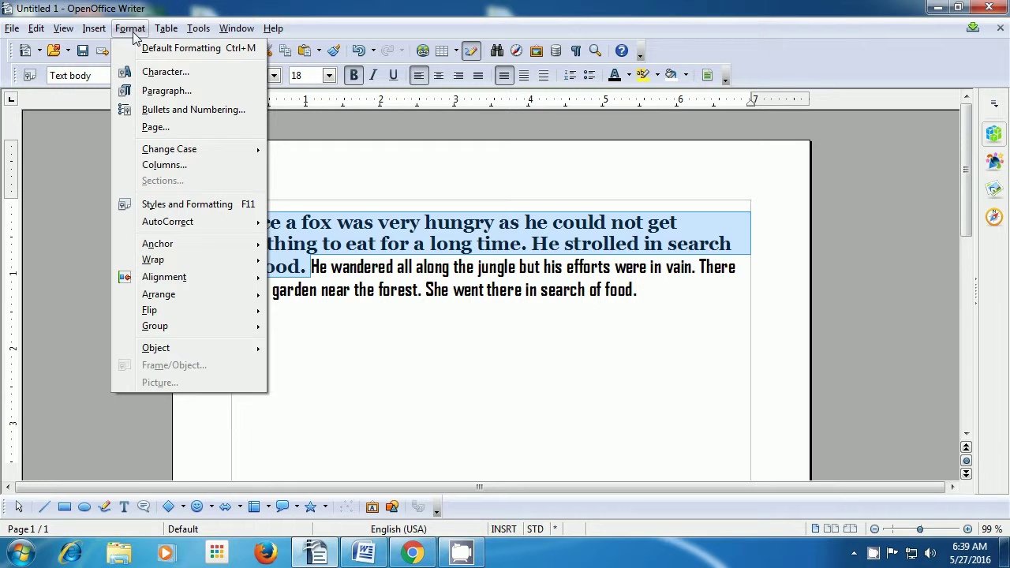
click(139, 71)
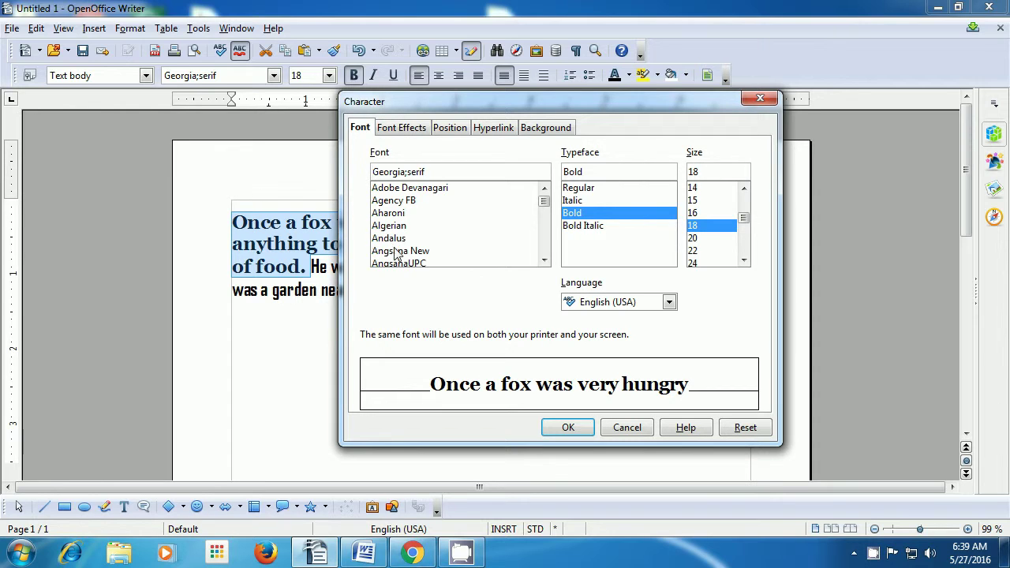
click(581, 193)
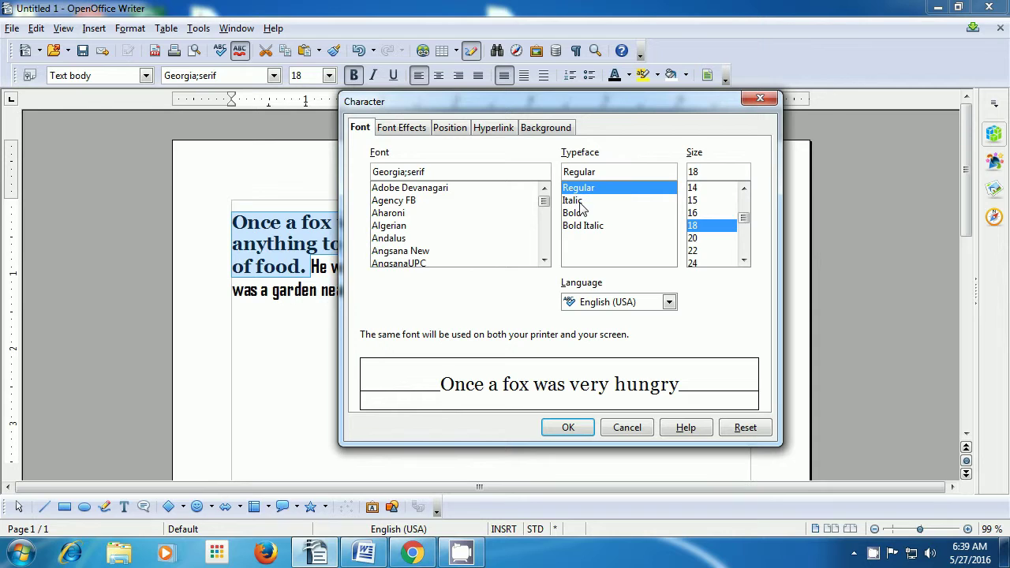
click(583, 204)
click(582, 214)
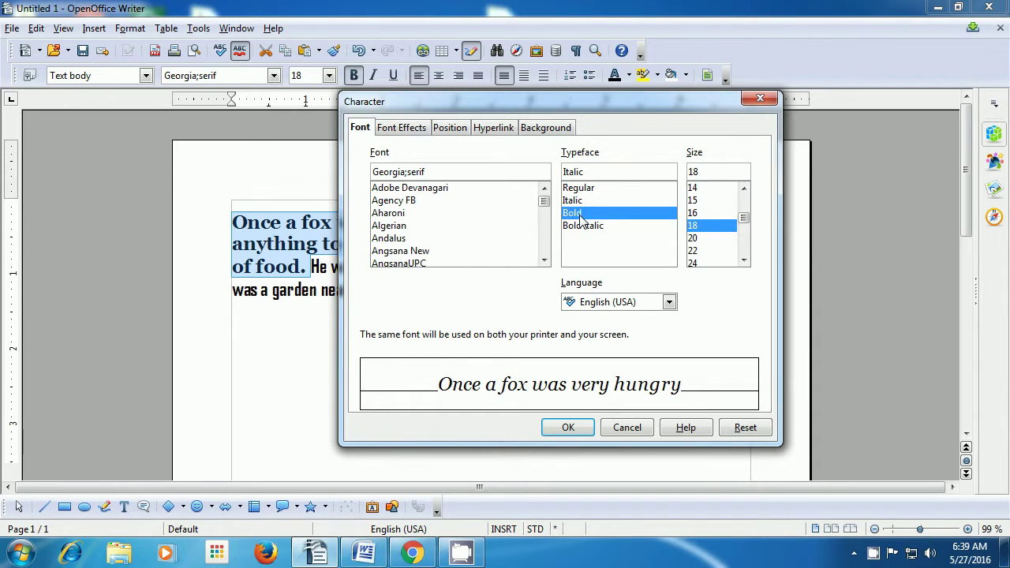
click(585, 228)
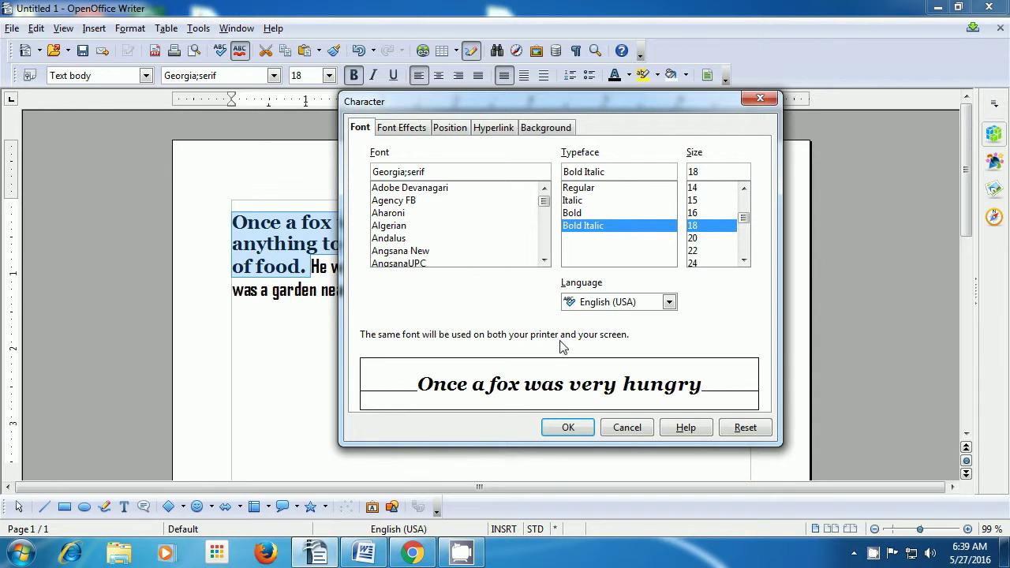
click(568, 428)
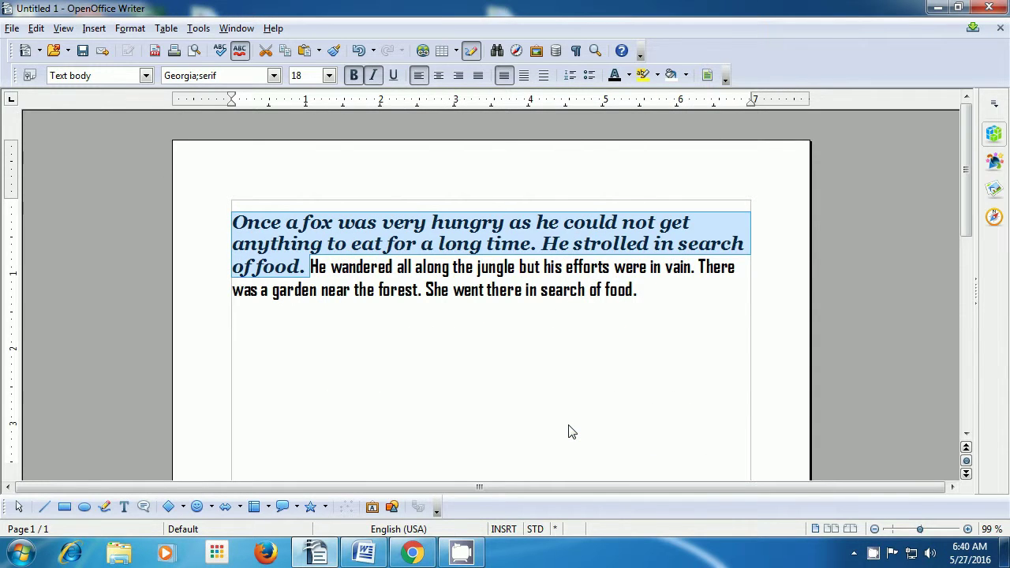
click(643, 311)
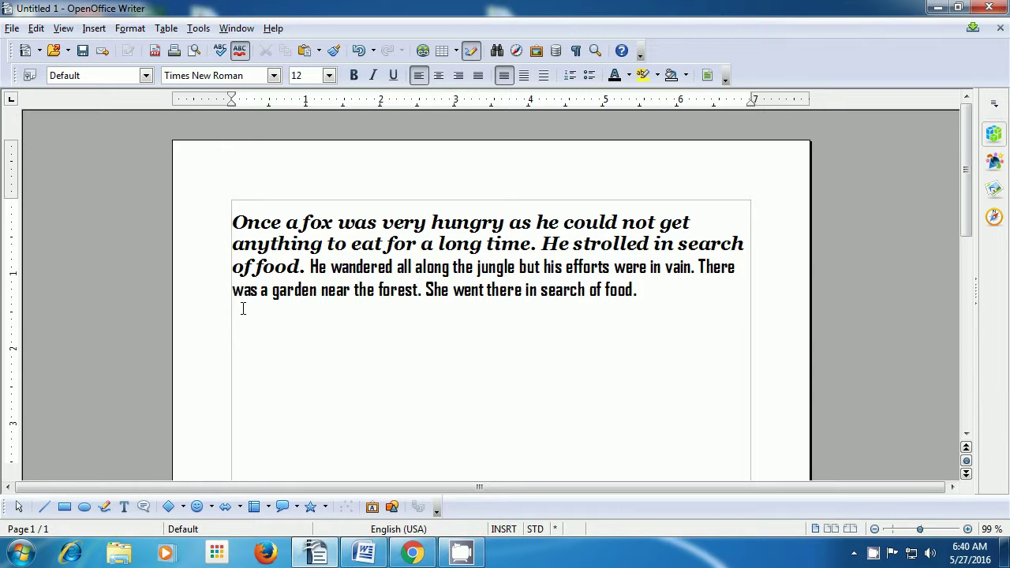
Set the font size of the whole paragraph to 24 through its character formatting, after previewing sizes 9 and 32
key(Up)
key(Up)
key(Up)
key(Up)
drag(234, 224, 645, 289)
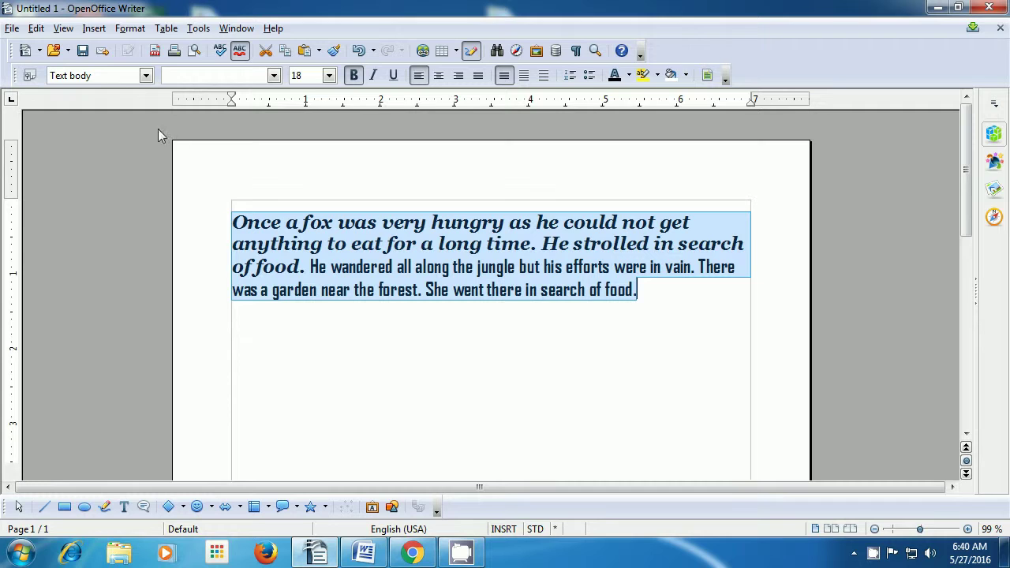
click(131, 32)
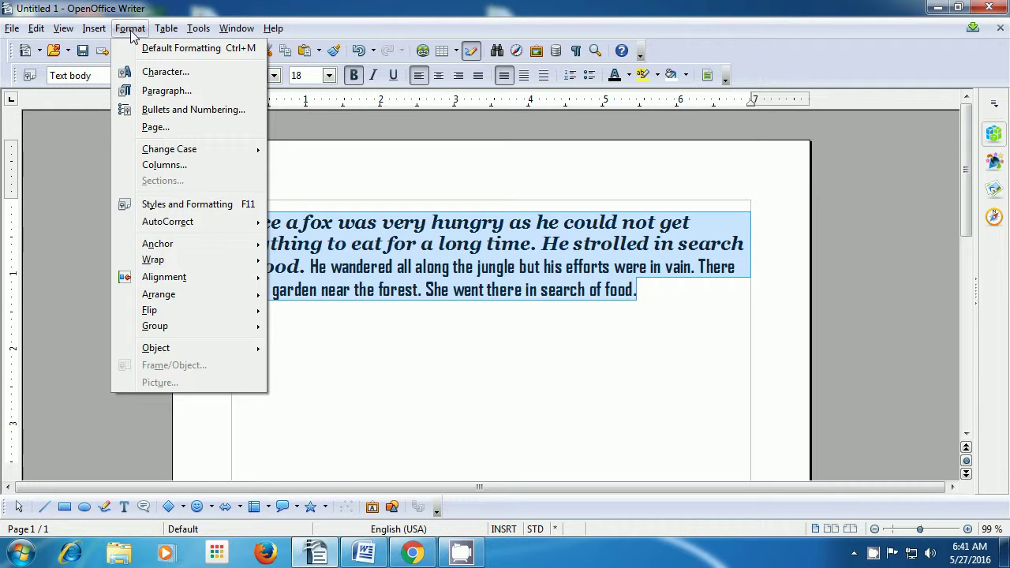
click(135, 73)
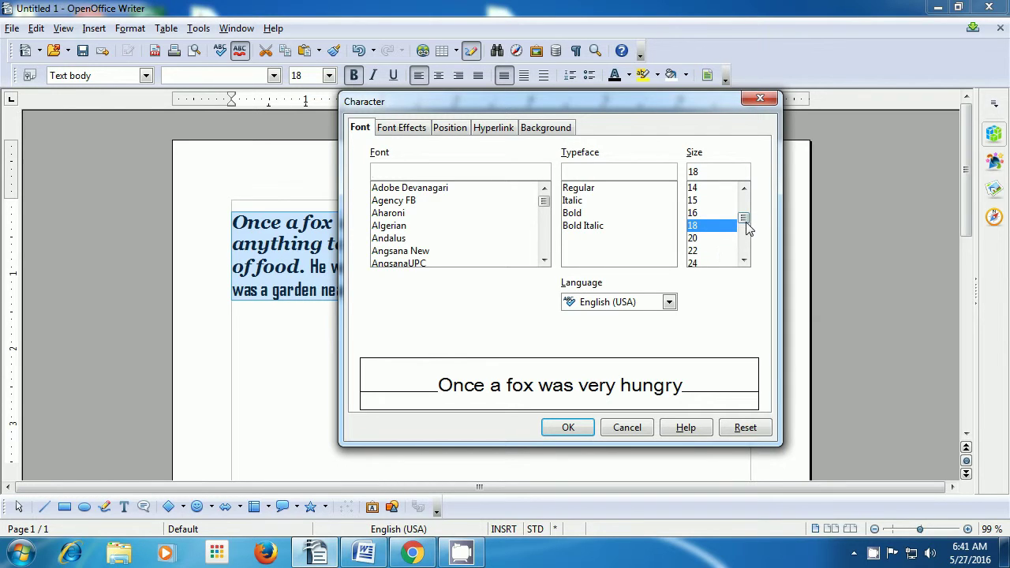
drag(748, 227, 747, 208)
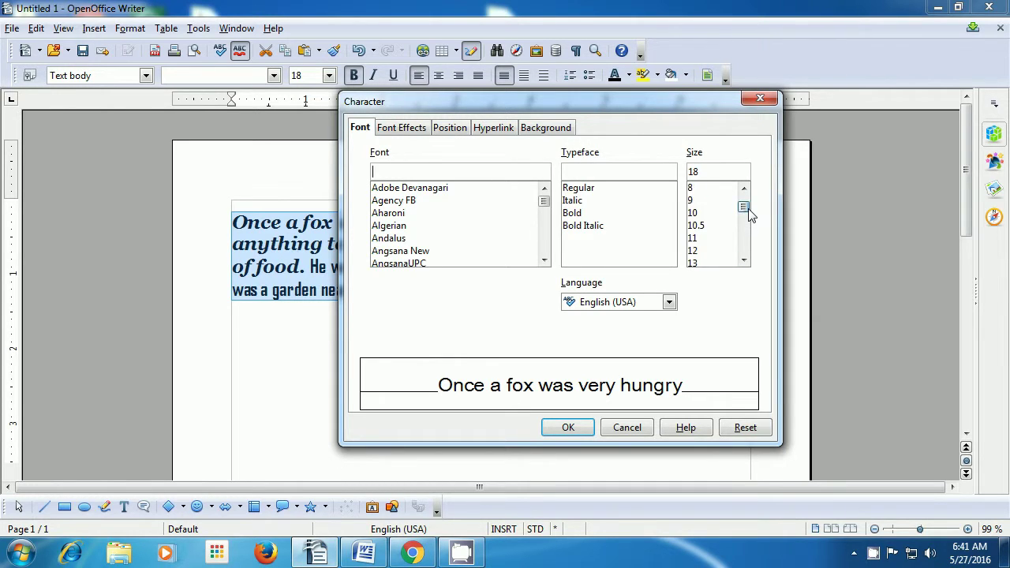
click(692, 202)
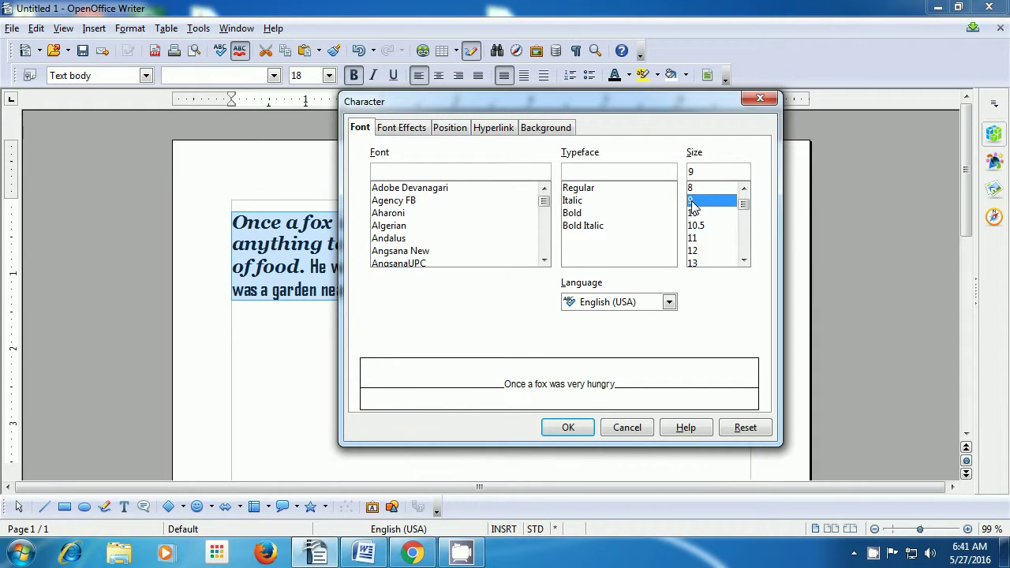
drag(743, 203, 744, 228)
click(697, 241)
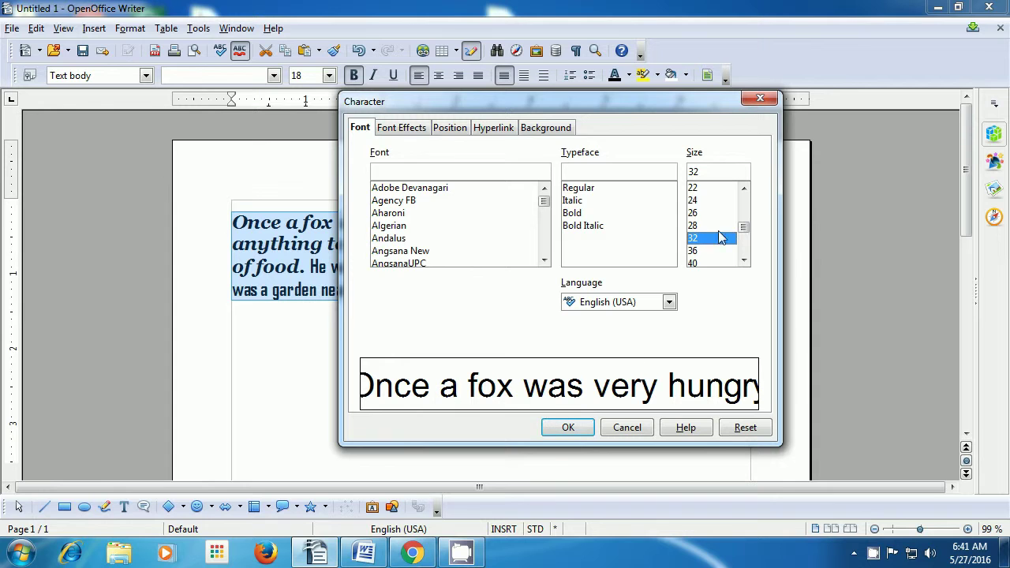
click(702, 201)
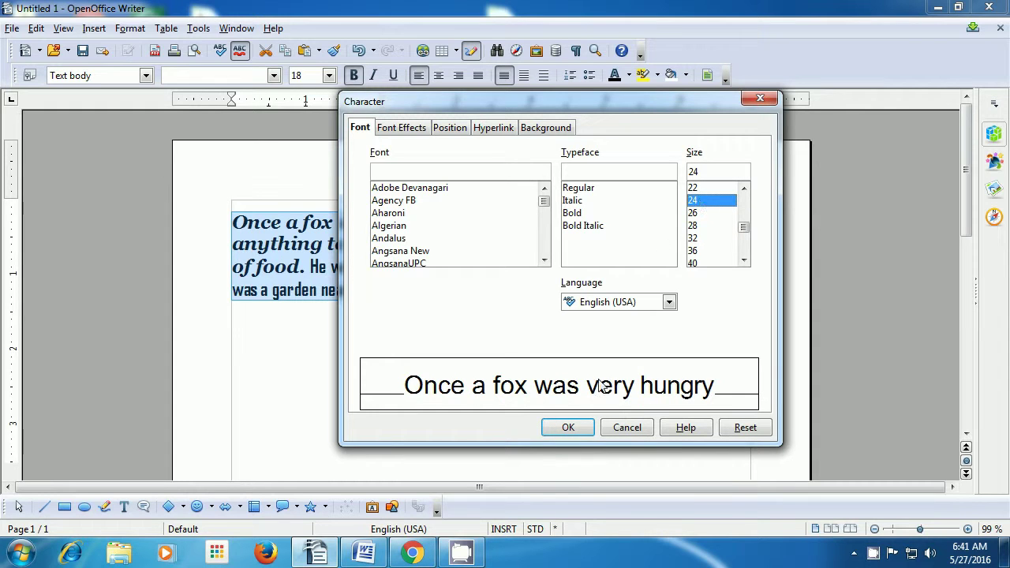
click(567, 426)
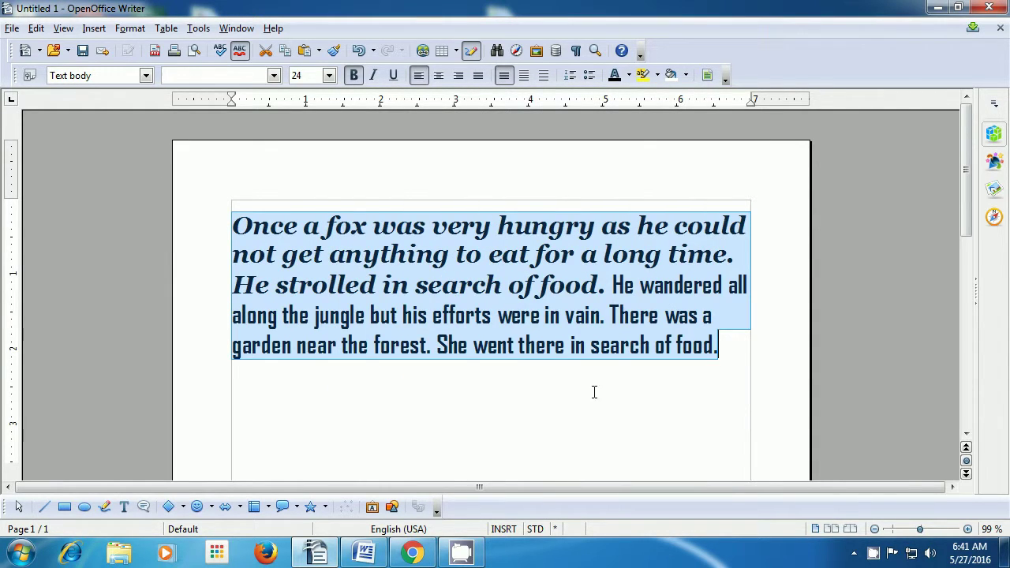
click(704, 396)
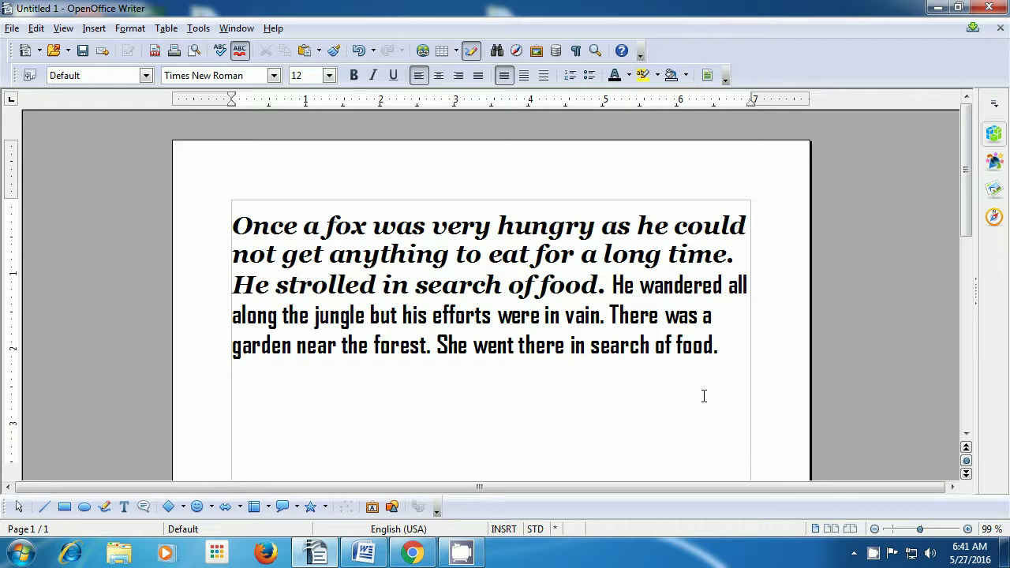
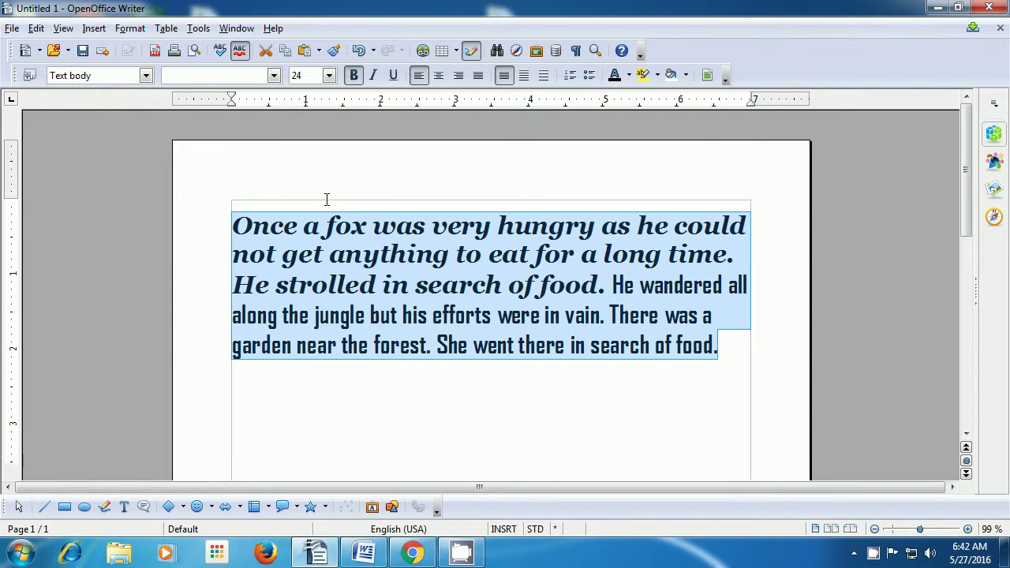
Set the font colour of the whole paragraph to Red 4 in the character font effects
click(130, 30)
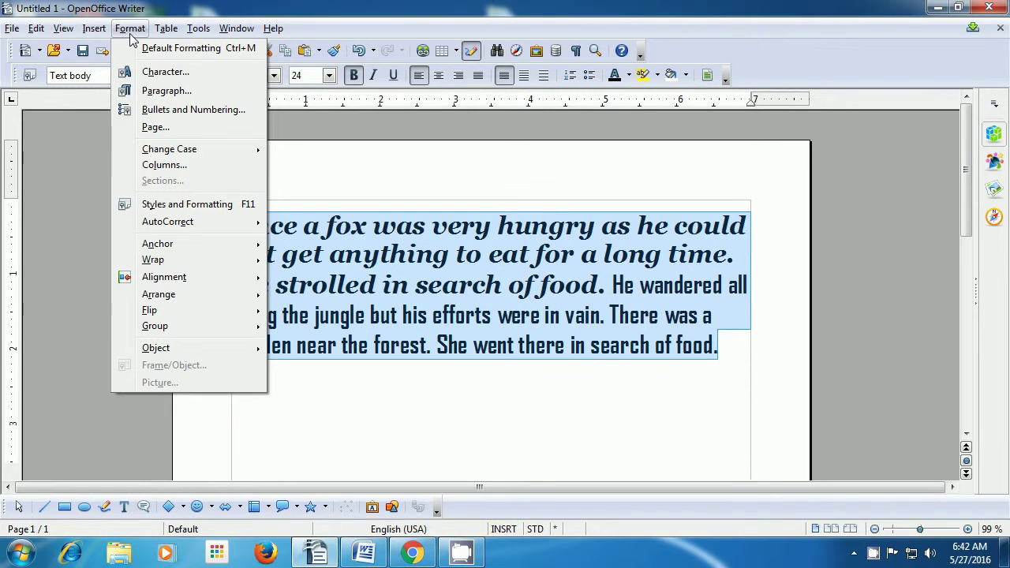
click(131, 75)
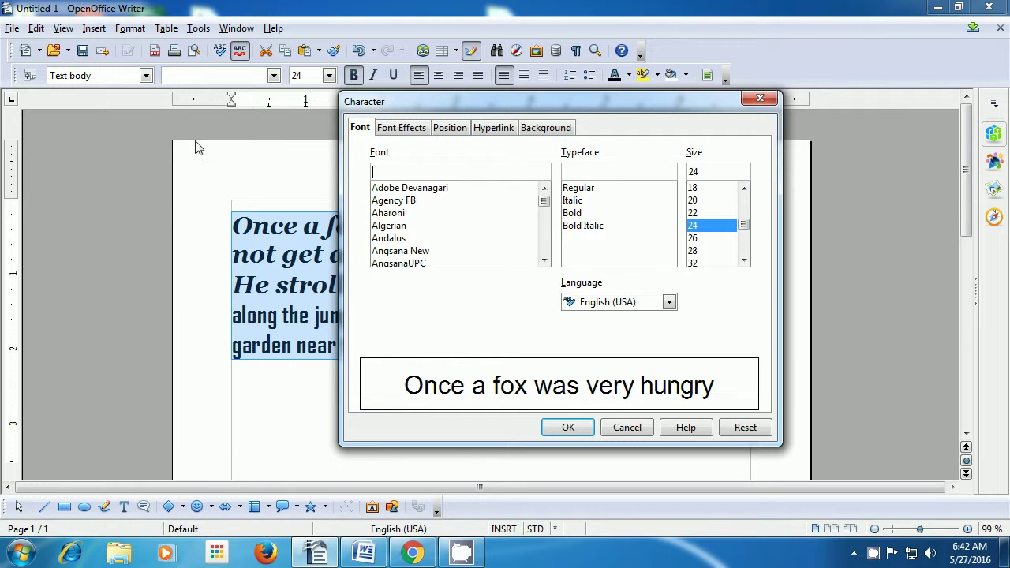
click(397, 133)
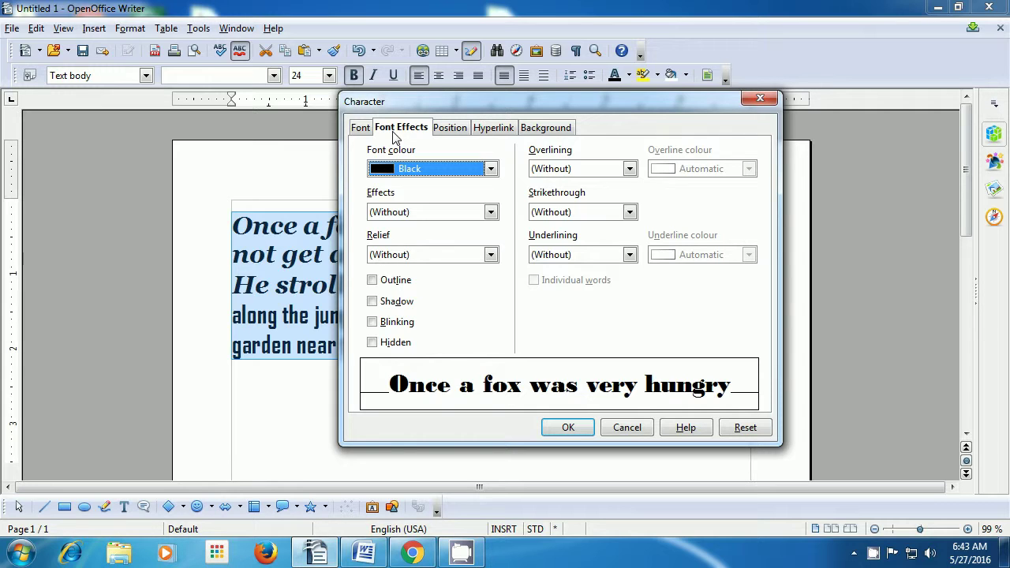
click(491, 170)
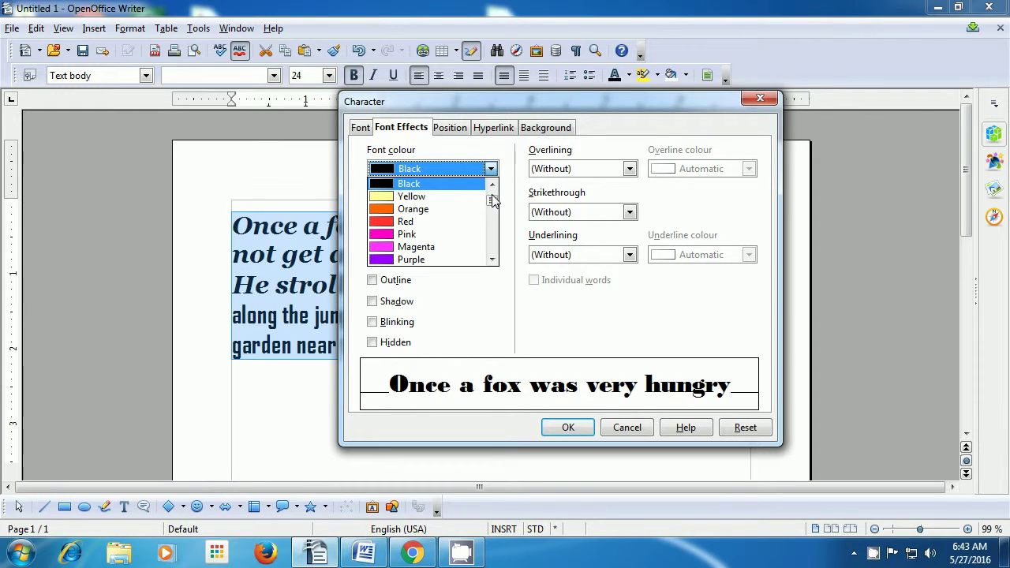
mouse_move(492, 200)
mouse_down()
mouse_move(492, 229)
mouse_move(492, 216)
mouse_up()
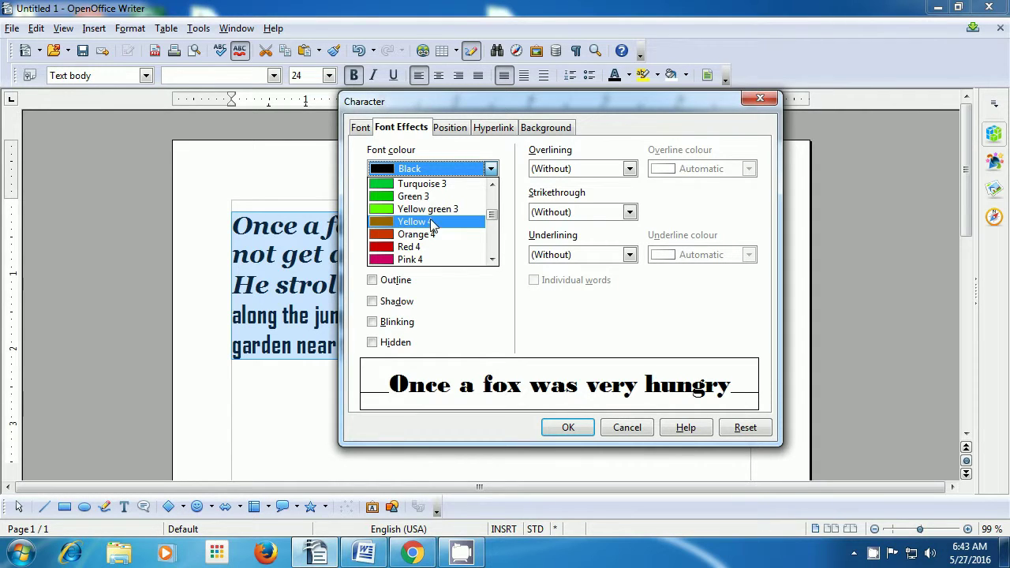
click(424, 246)
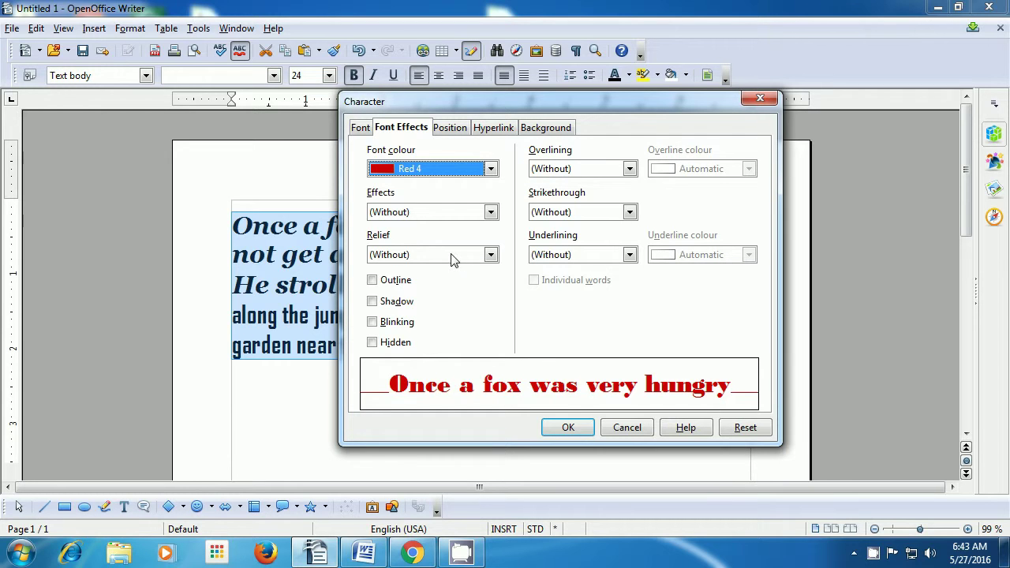
click(568, 428)
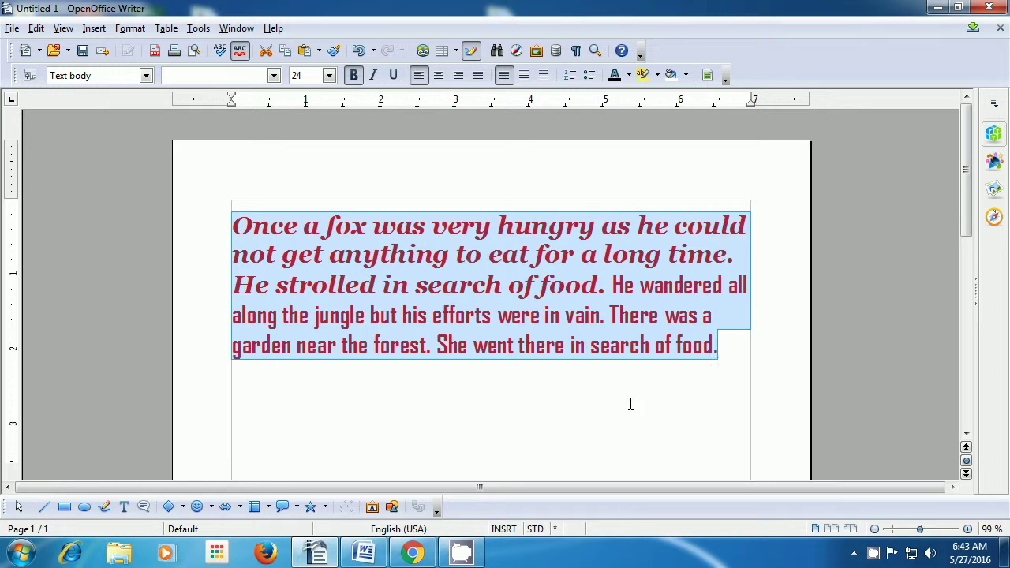
click(629, 403)
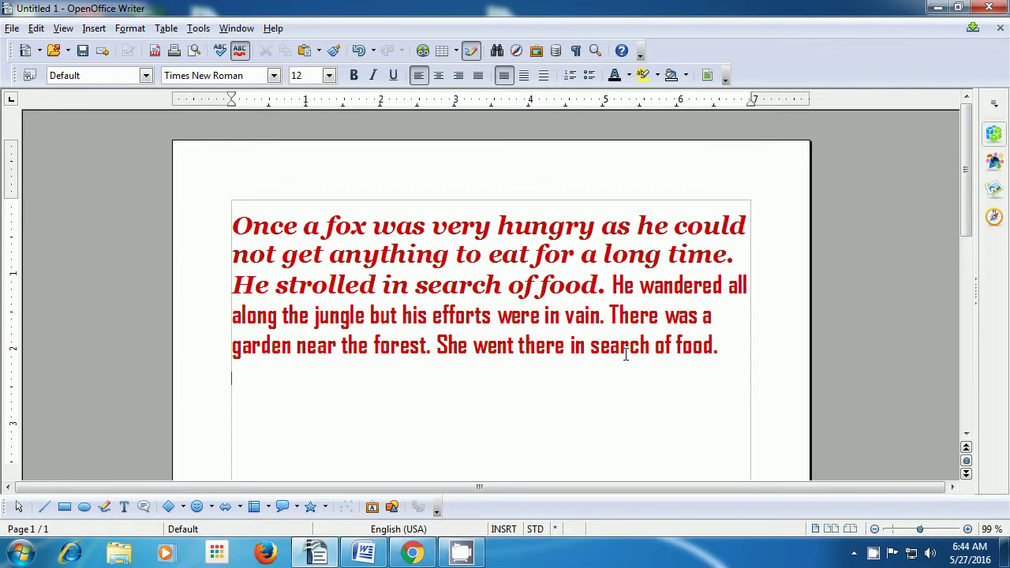
Choose the Capitals effect for the whole paragraph in its character font effects
drag(718, 344, 228, 231)
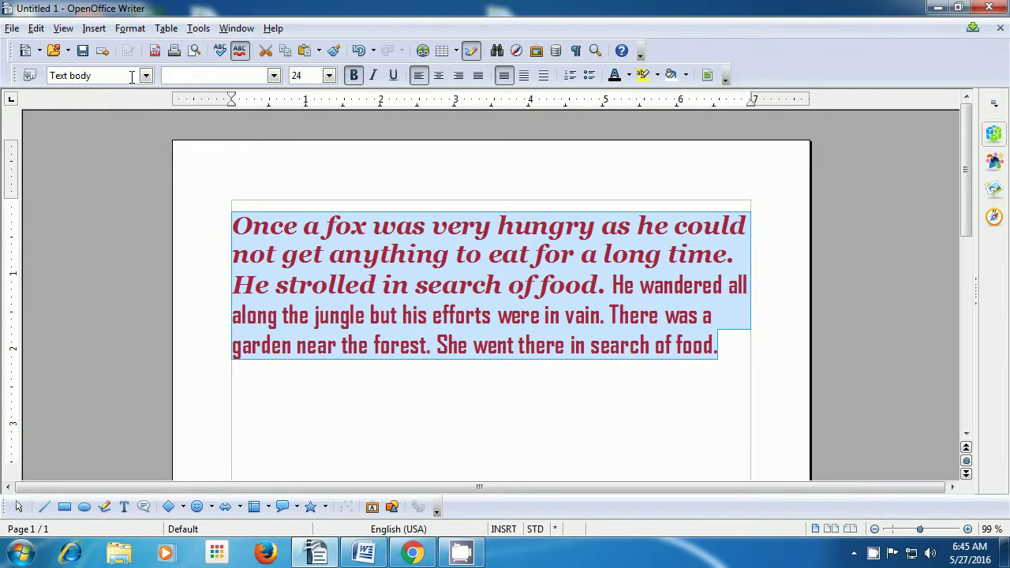
click(130, 29)
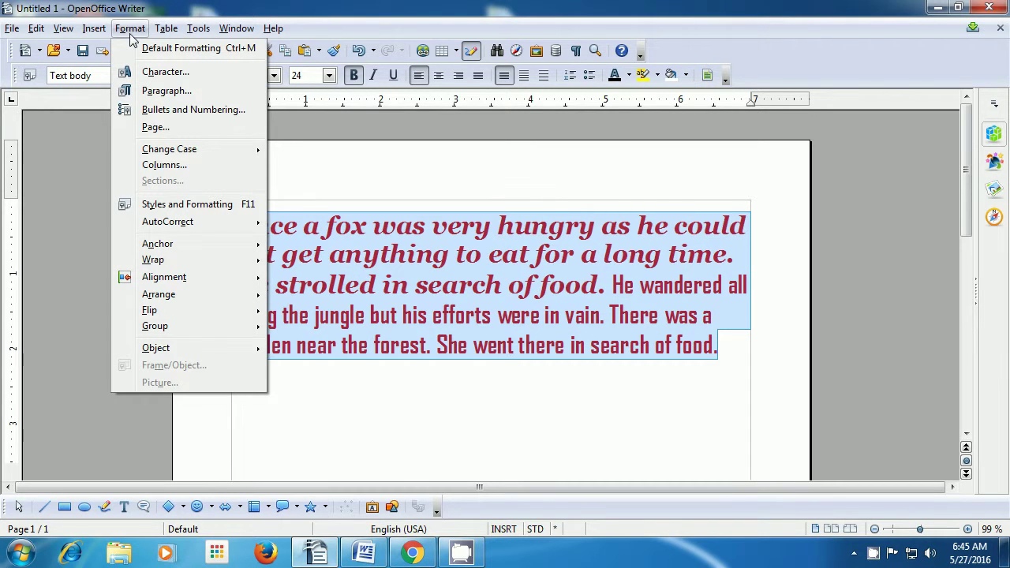
click(158, 72)
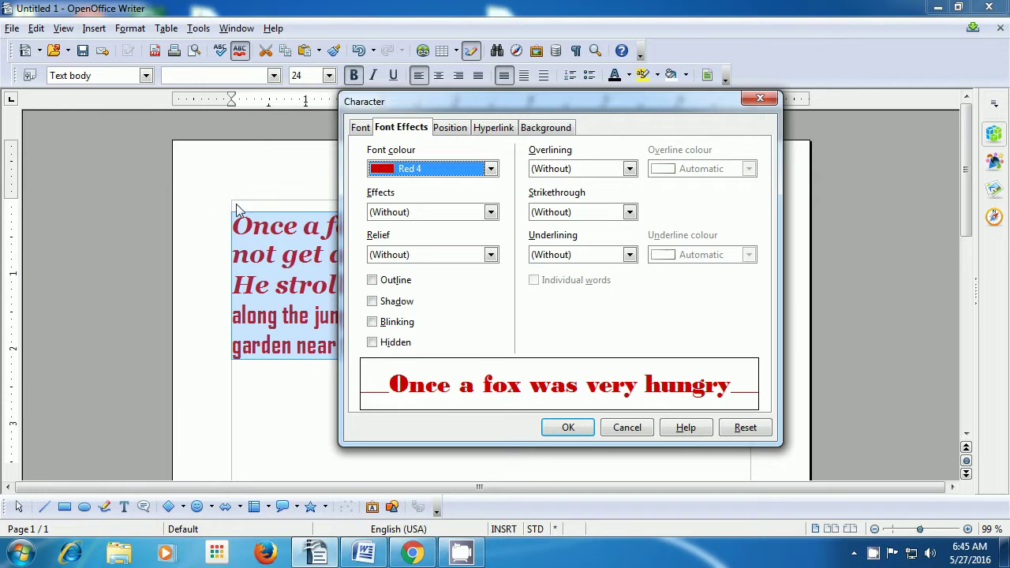
click(490, 212)
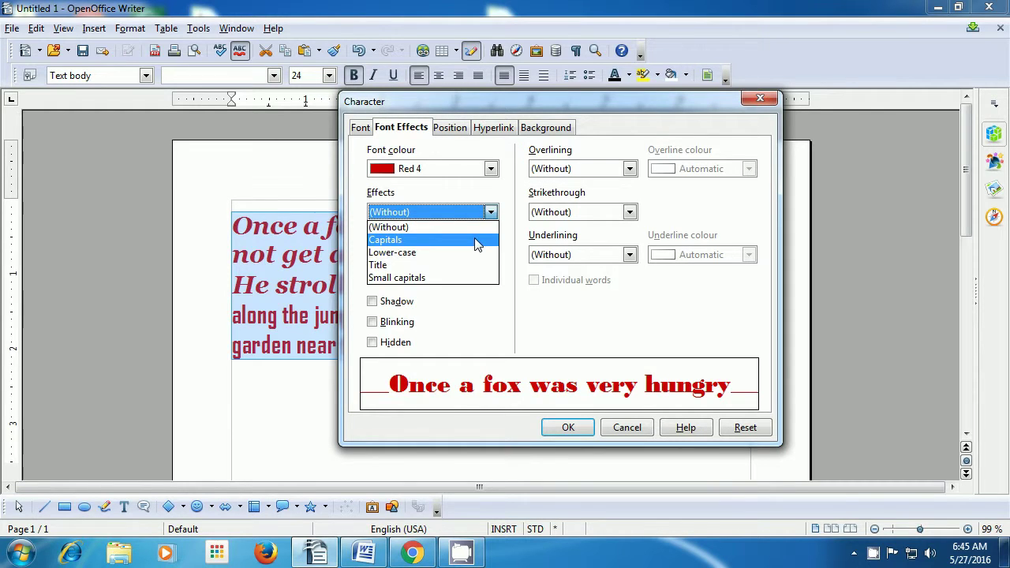
click(475, 241)
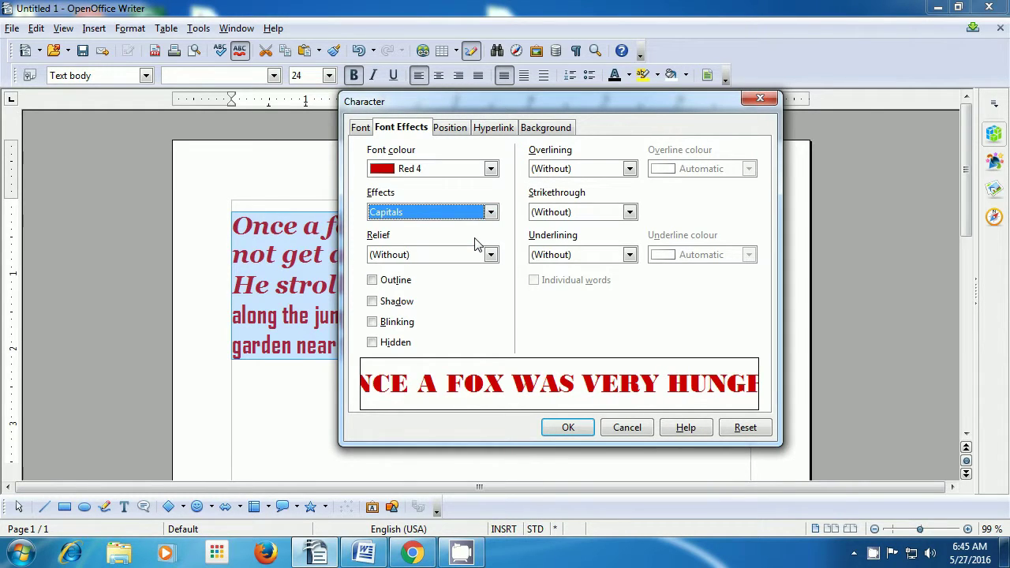
Preview the Lower-case, Title and Small capitals effects on the paragraph text
click(490, 213)
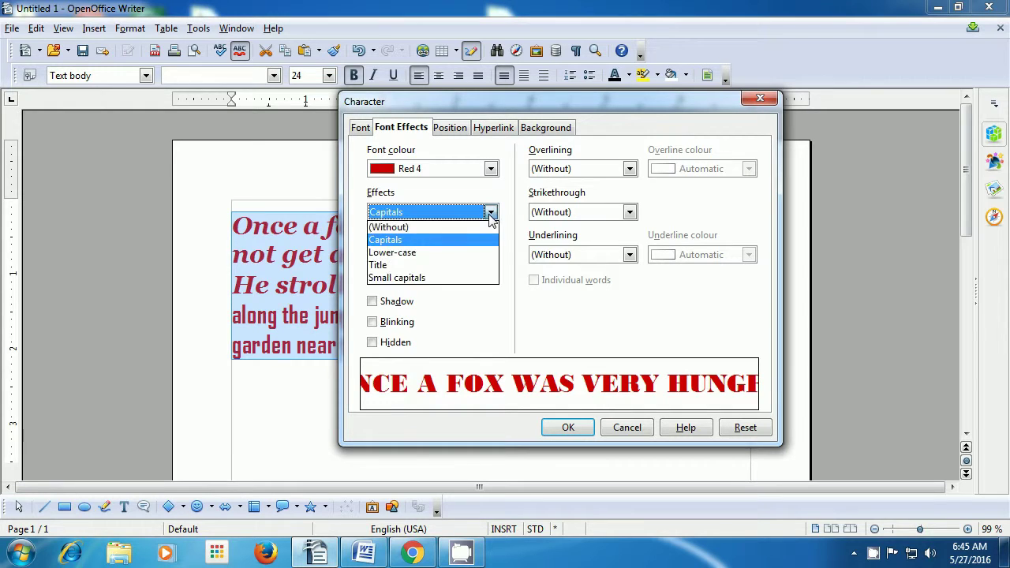
click(465, 253)
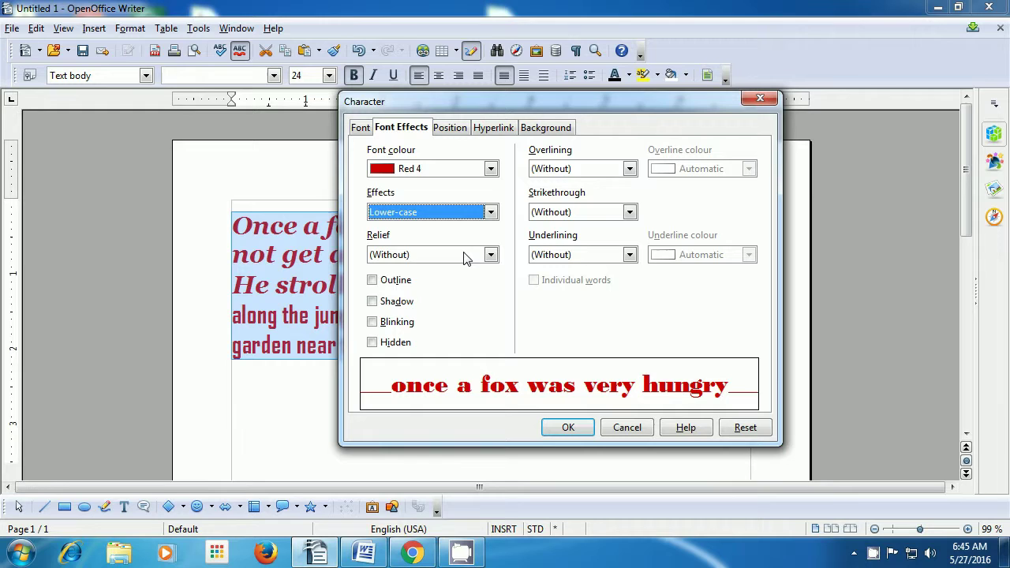
click(490, 213)
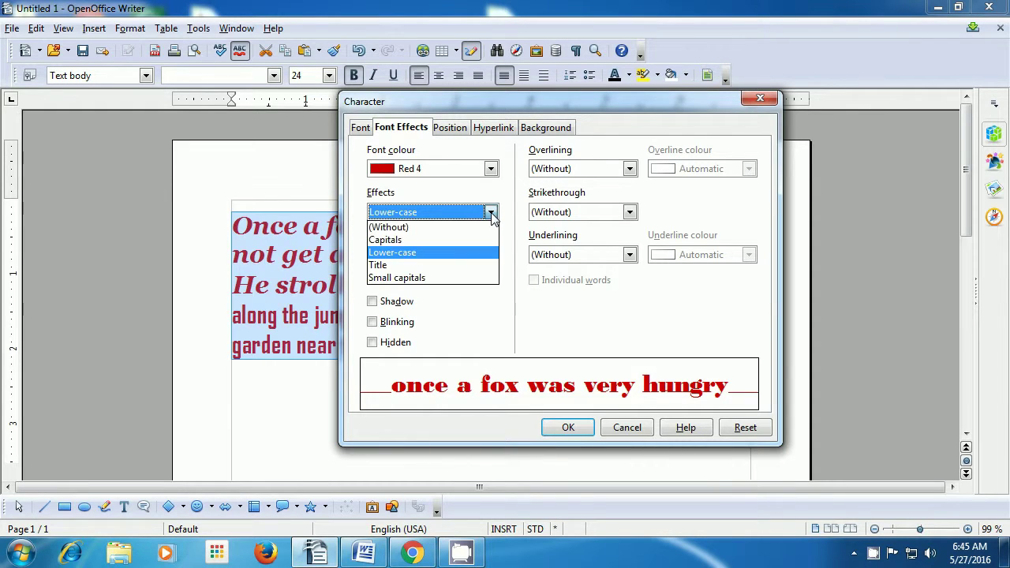
click(466, 266)
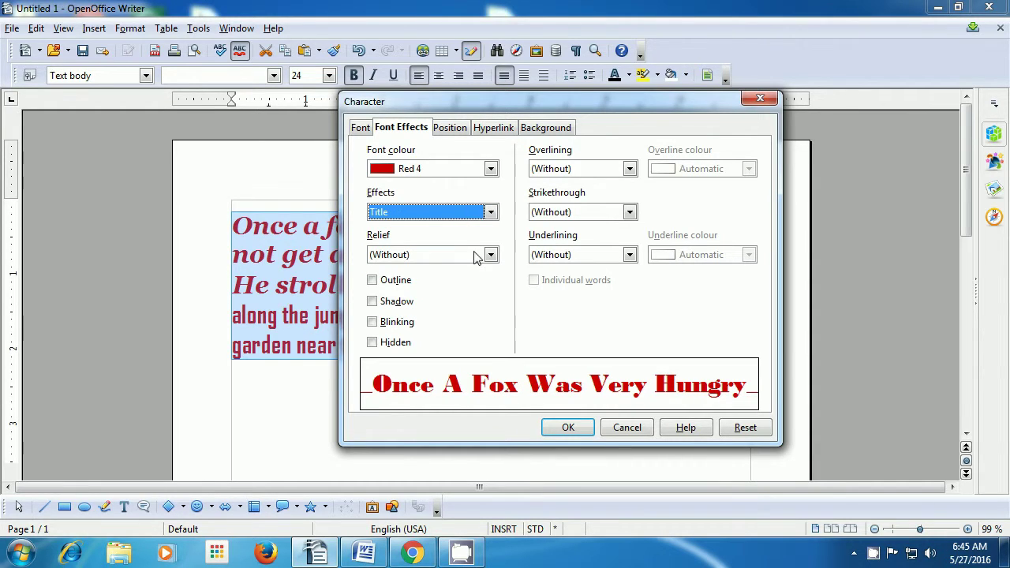
click(491, 213)
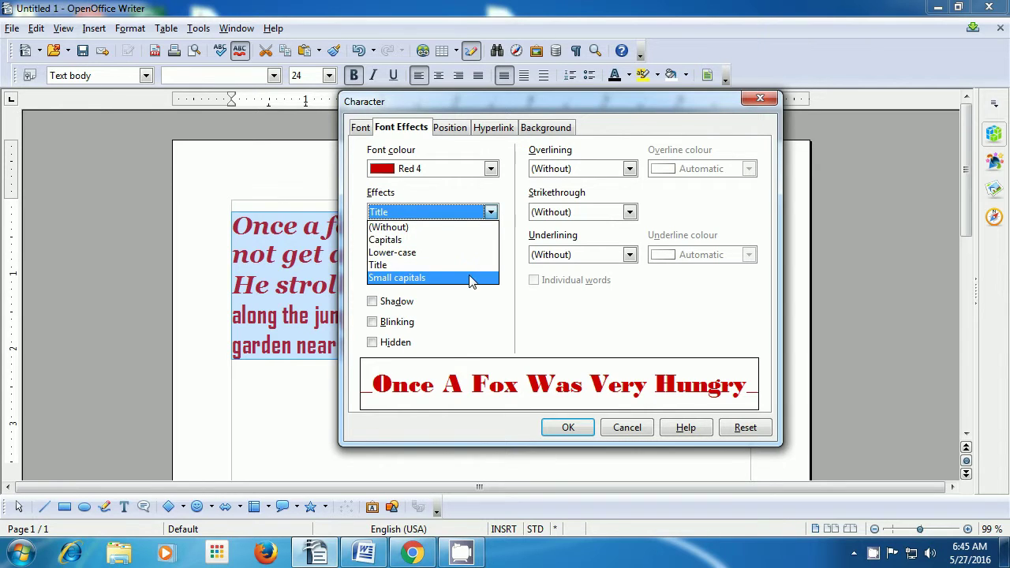
click(469, 277)
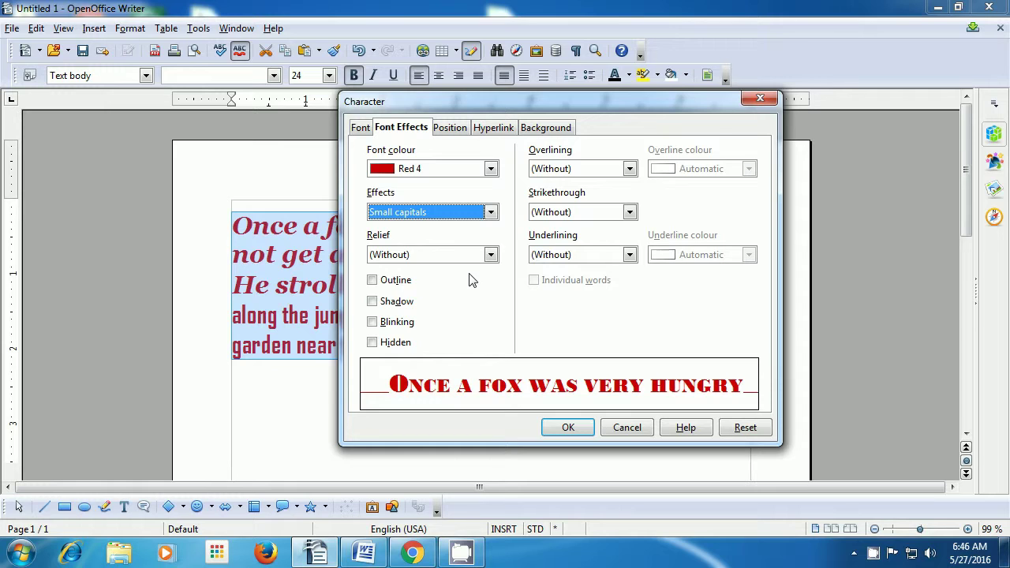
Set the effect back to Capitals, apply it to the paragraph and clear the selection
click(490, 212)
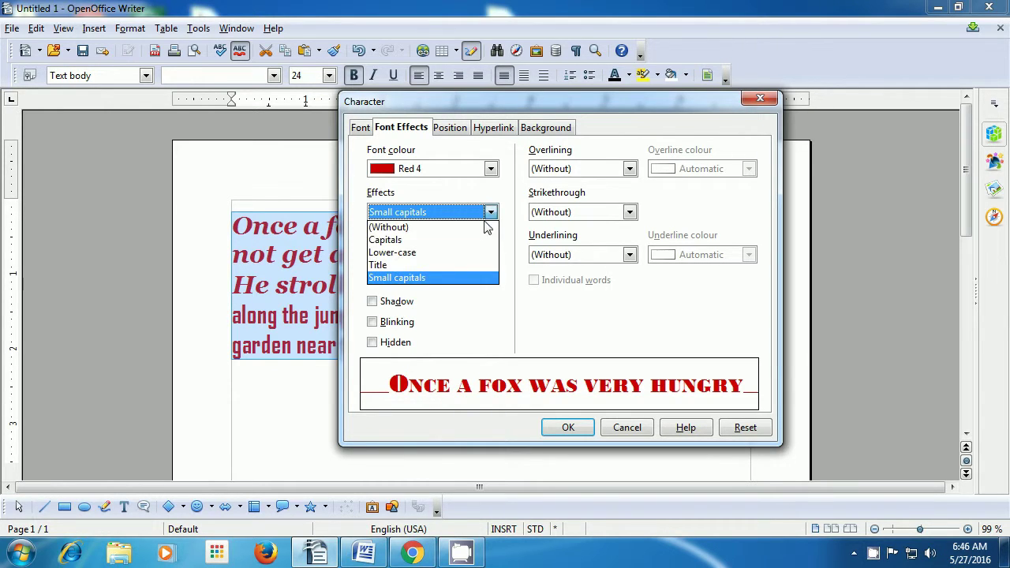
click(469, 240)
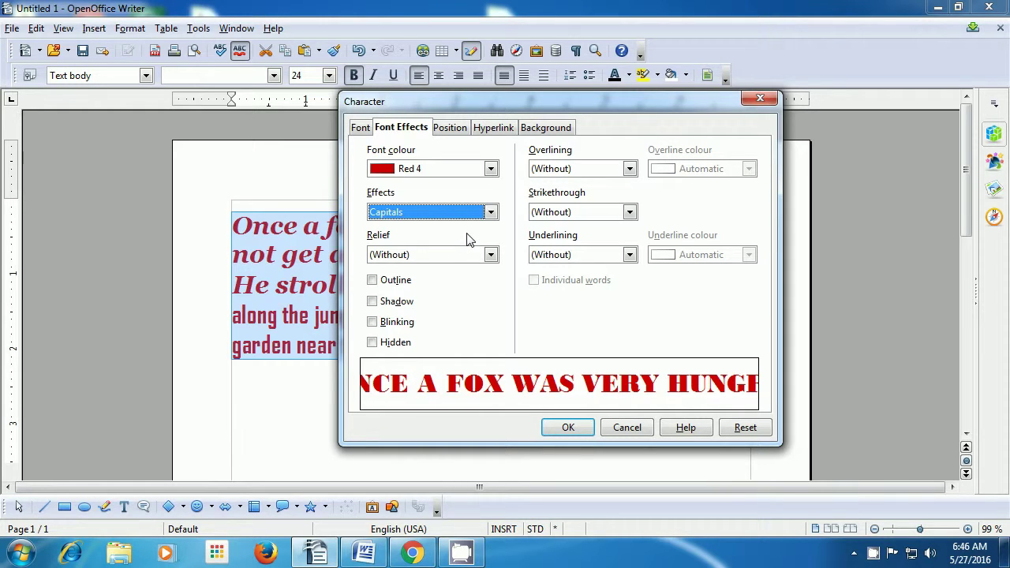
click(554, 426)
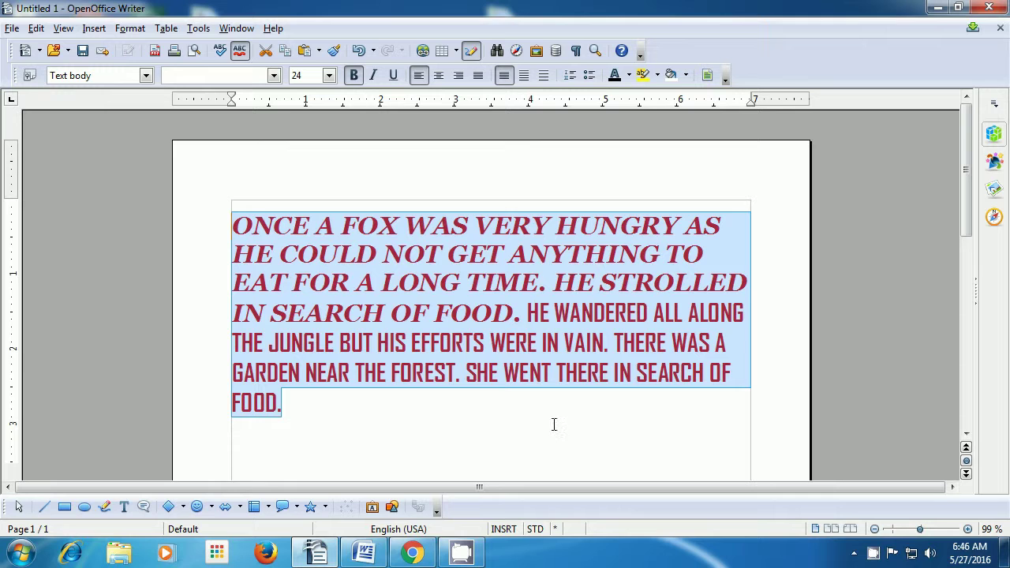
click(323, 406)
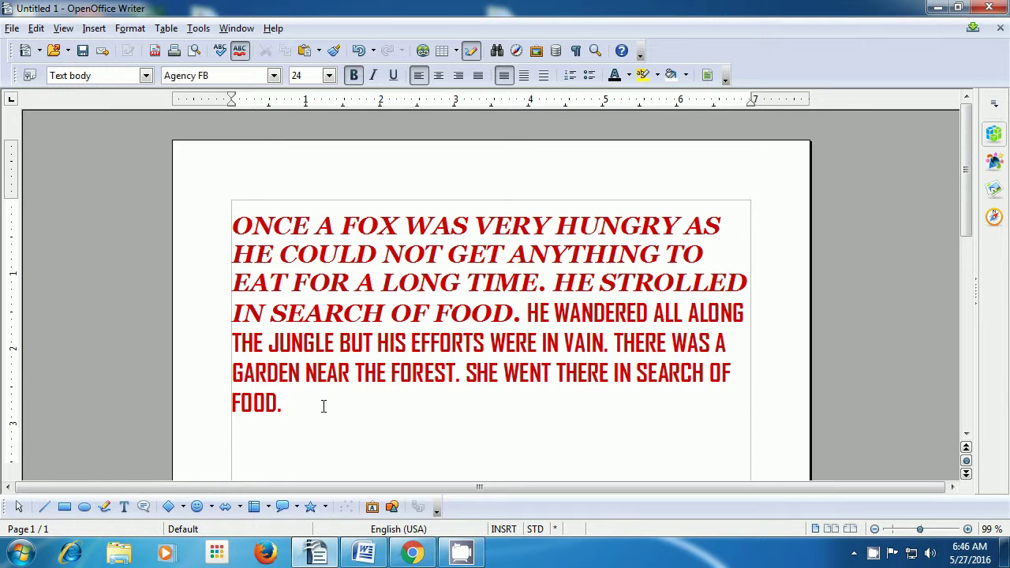
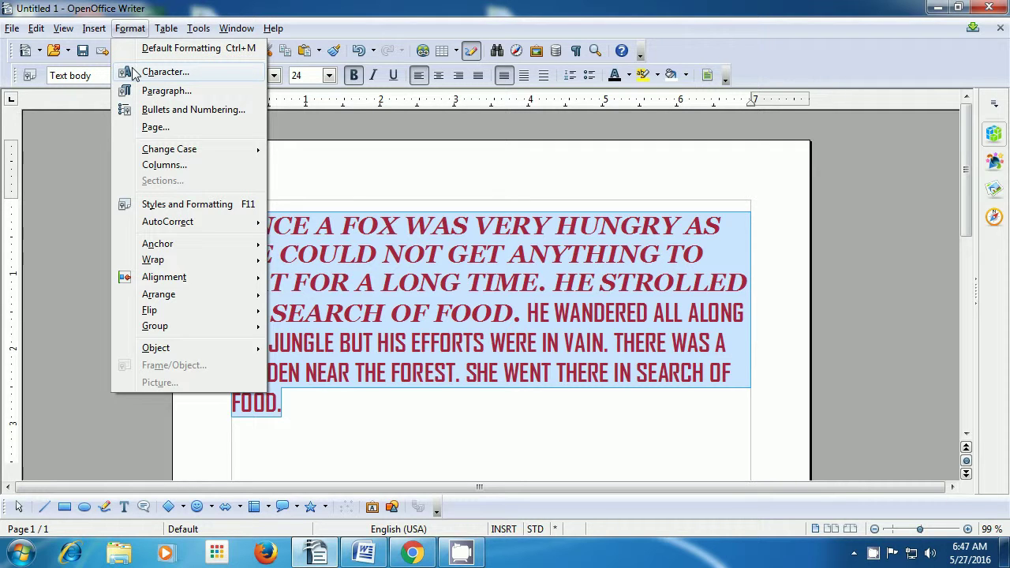
Apply the Outline font effect to the whole paragraph through its character formatting and deselect the text
click(165, 72)
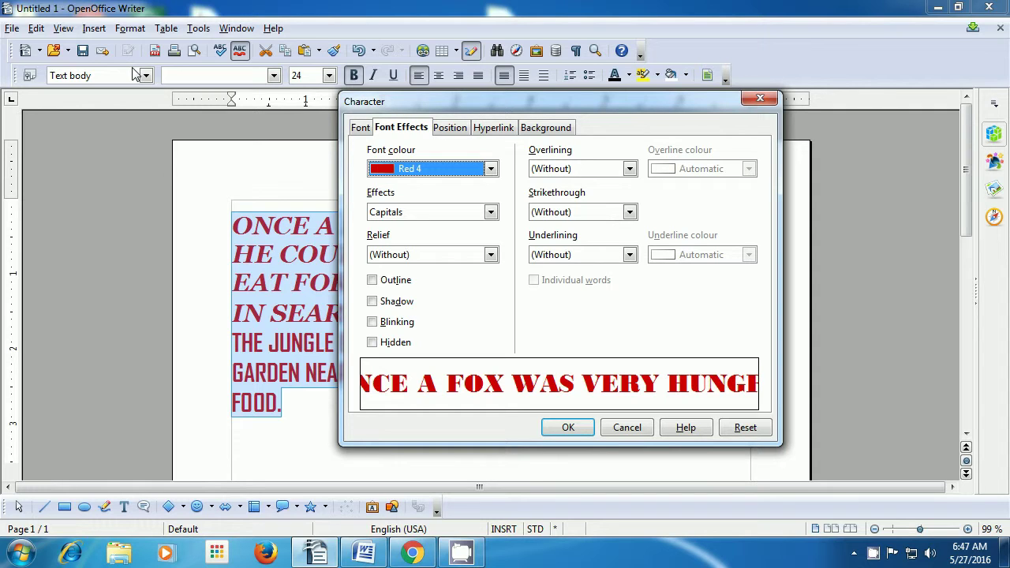
click(375, 286)
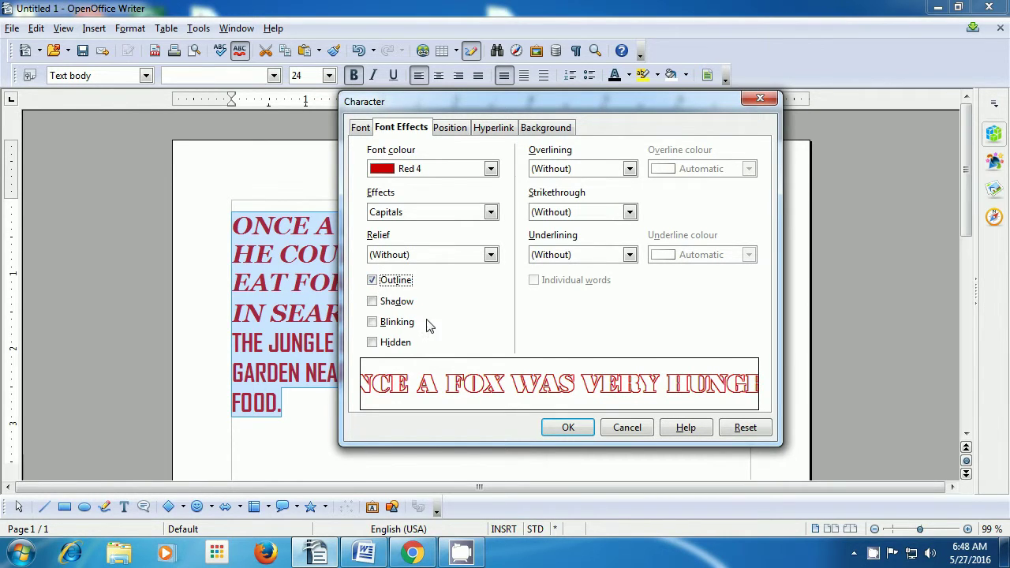
click(565, 427)
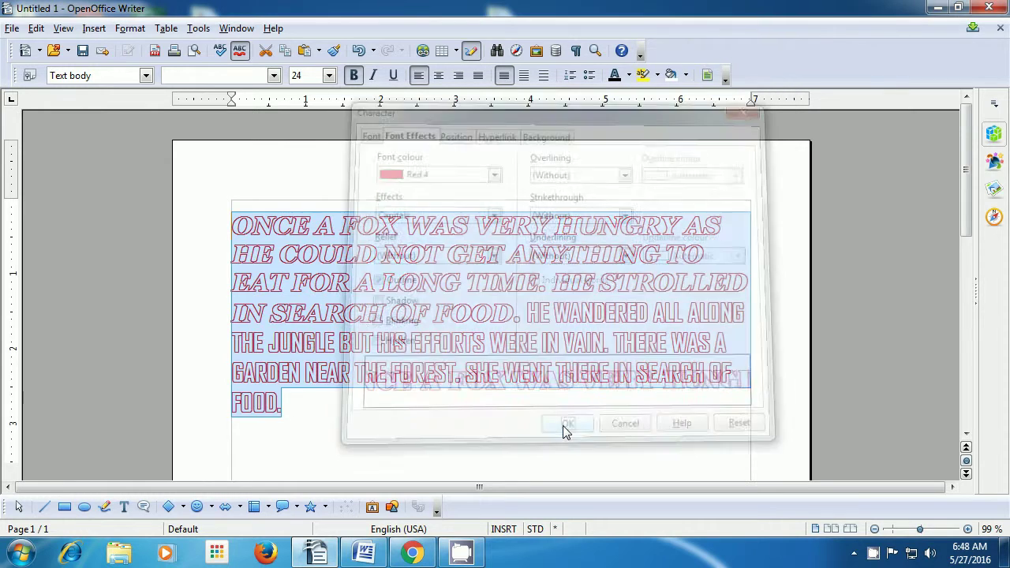
click(563, 432)
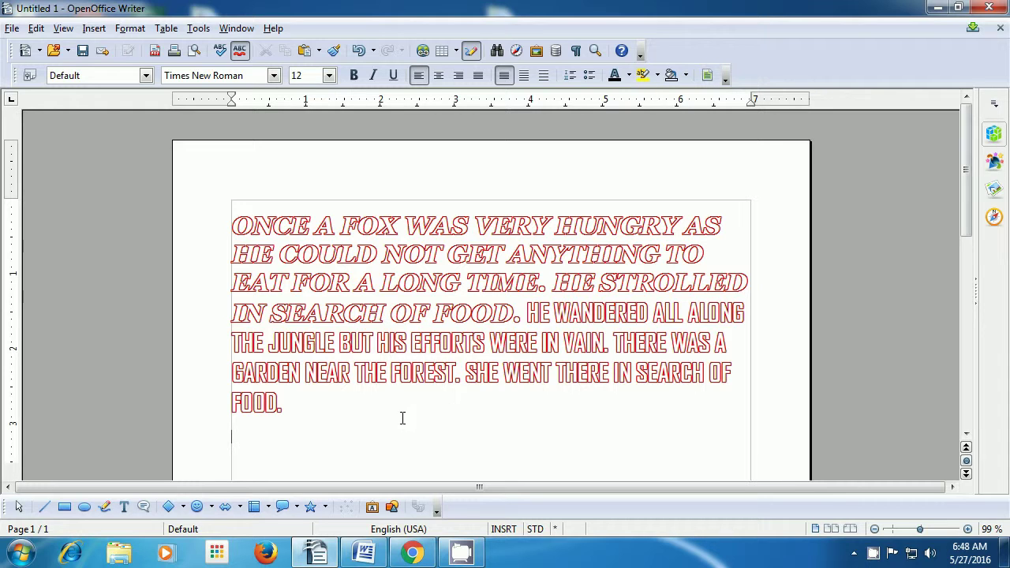
Remove the Outline font effect from the whole paragraph through its character formatting and deselect the text
drag(315, 413, 227, 229)
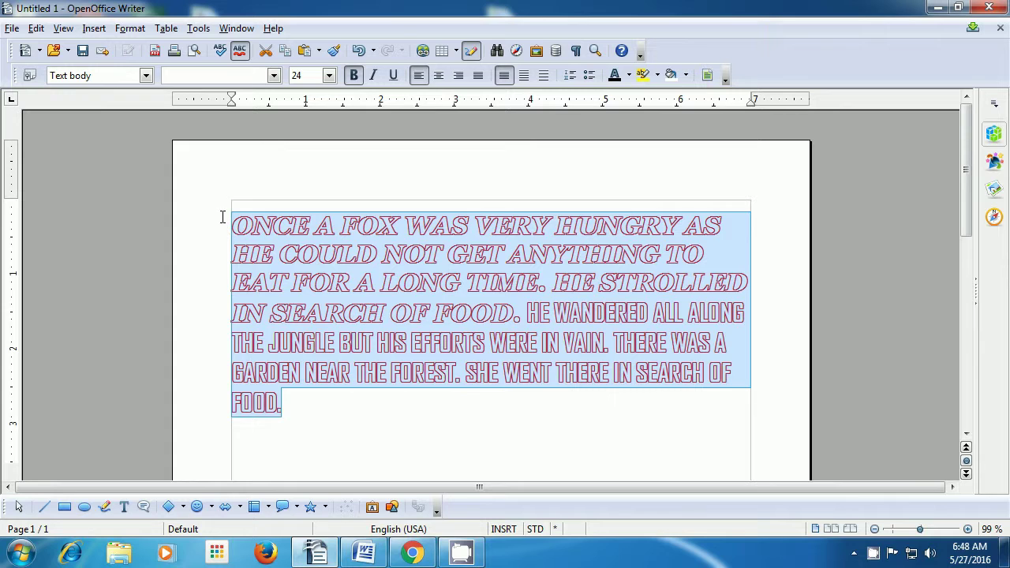
click(133, 30)
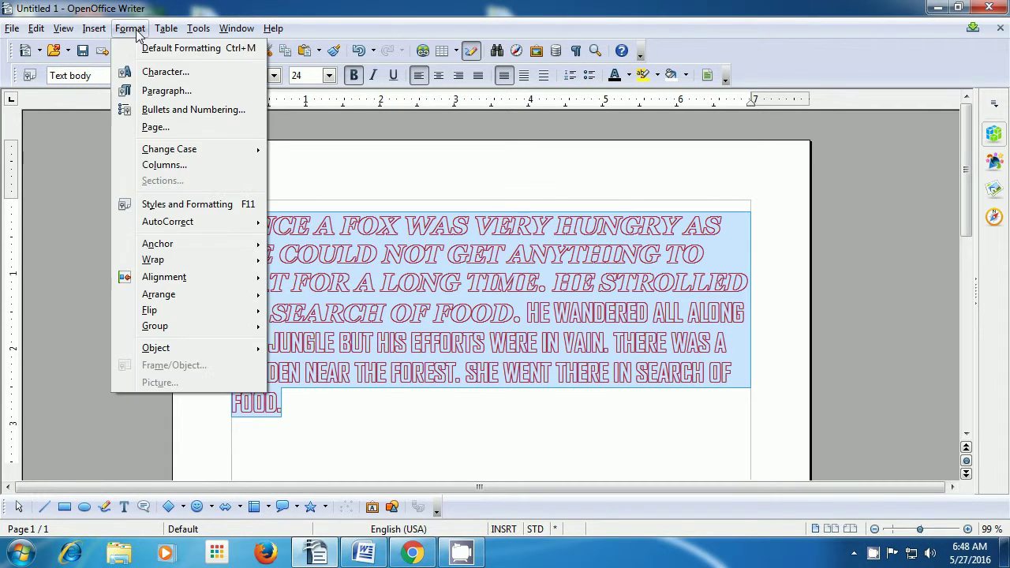
click(142, 72)
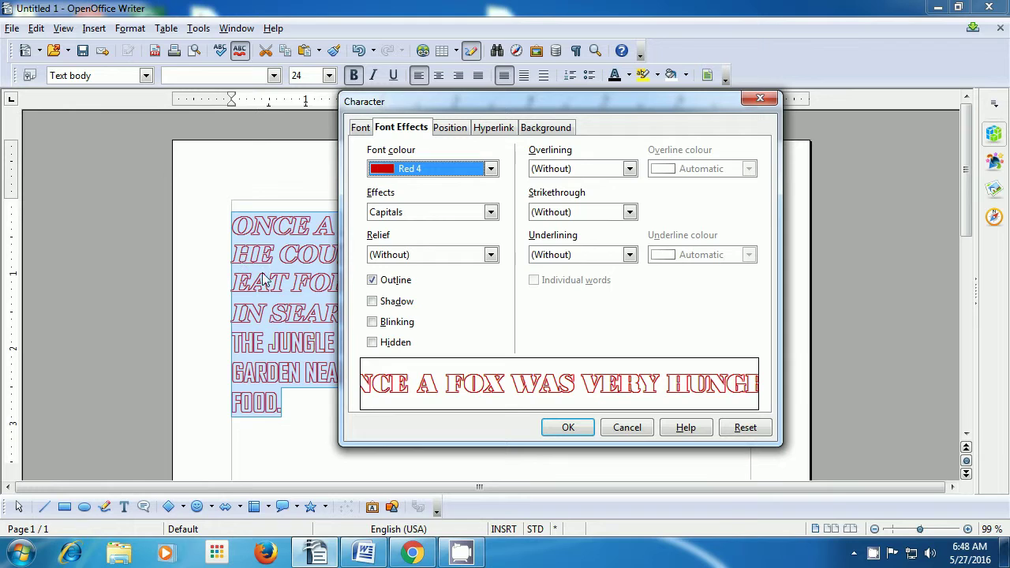
click(371, 282)
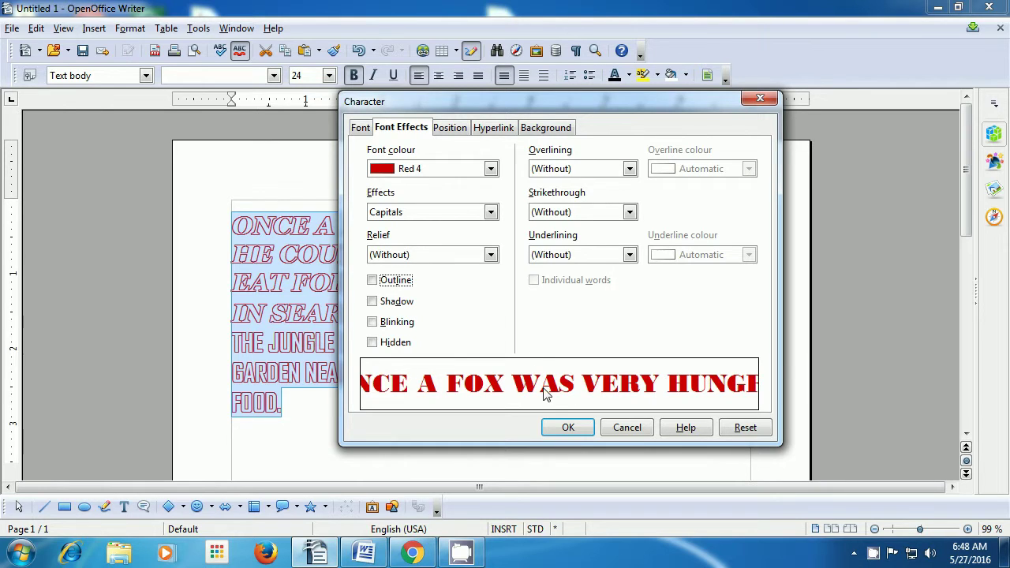
click(564, 428)
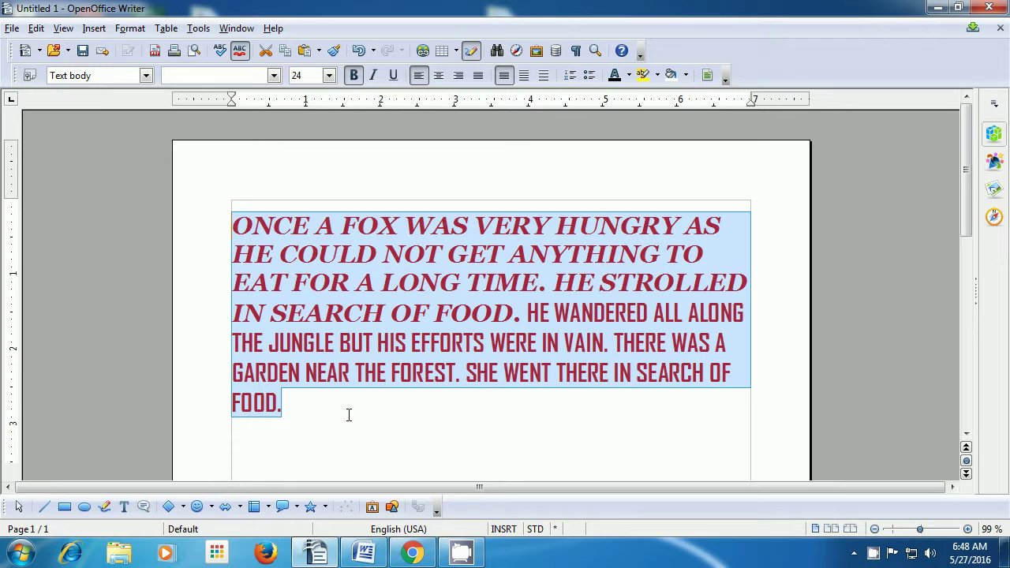
click(323, 411)
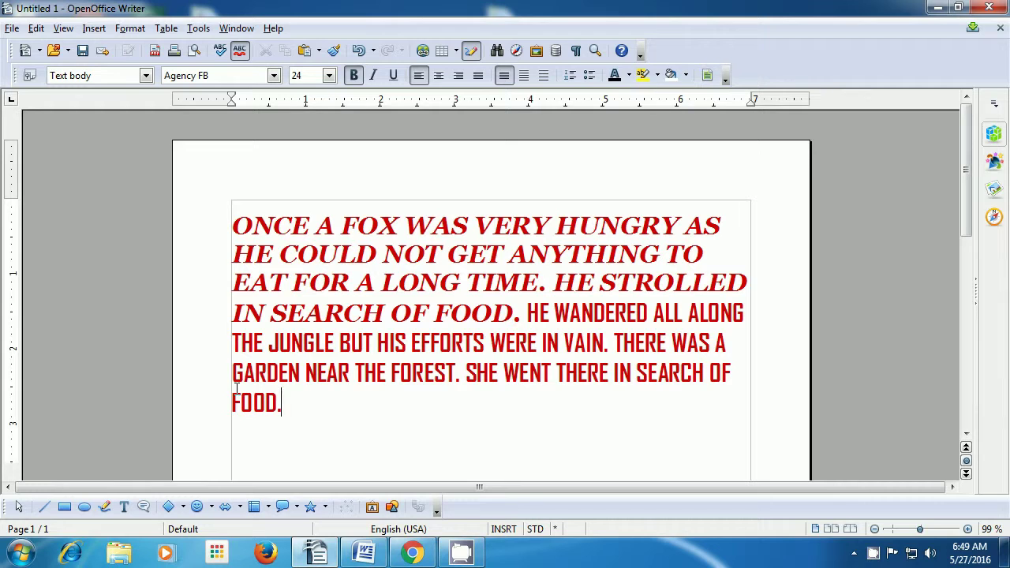
Apply the Shadow font effect to the whole paragraph through its character formatting and deselect the text
key(shift+Left)
key(shift+Left)
key(shift+Left)
key(shift+Left)
key(shift+Left)
key(shift+Left)
key(shift+Left)
key(shift+Left)
key(shift+Left)
key(shift+Left)
key(shift+Left)
key(shift+Left)
key(shift+Left)
key(shift+Left)
key(shift+Left)
key(shift+Left)
key(shift+Left)
key(shift+Left)
key(shift+Left)
key(shift+Left)
key(shift+Left)
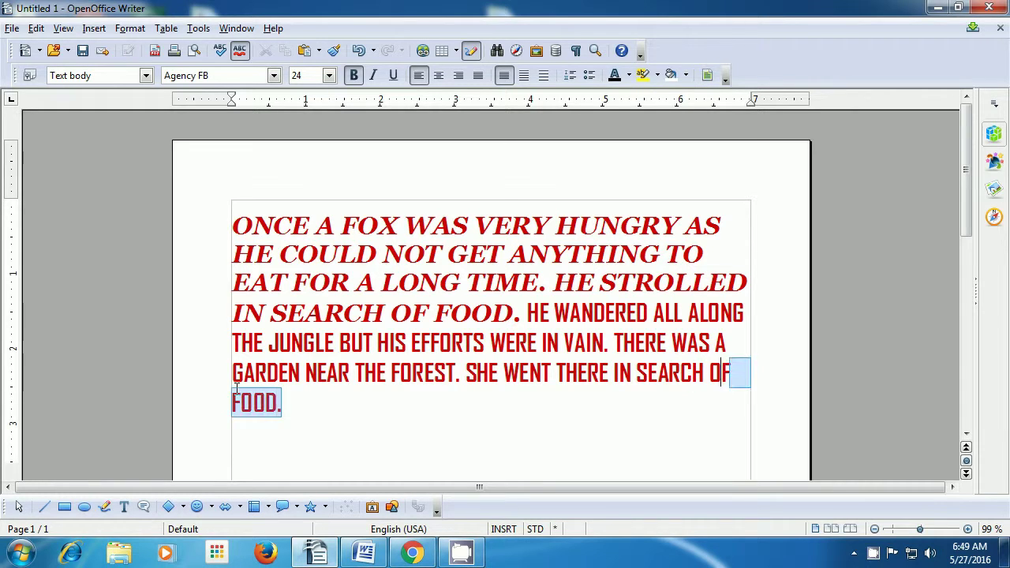
key(shift+Left)
key(shift+Left)
key(shift+Left)
key(shift+Left)
key(shift+Left)
key(shift+Left)
key(shift+Left)
key(shift+Left)
key(shift+Left)
key(shift+Left)
key(shift+Left)
key(shift+Left)
key(shift+Left)
key(shift+Left)
key(shift+Left)
key(shift+Left)
key(shift+Left)
key(shift+Left)
key(shift+Left)
key(shift+Left)
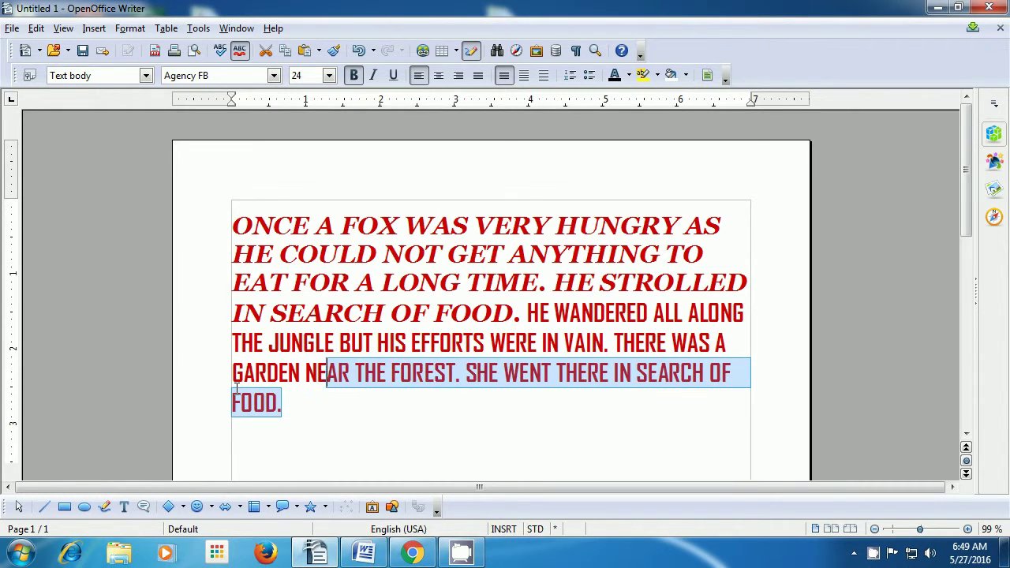
key(shift+Left)
key(shift+Left)
key(shift+Left)
key(shift+Left)
key(shift+Left)
key(shift+Left)
key(shift+Left)
key(shift+Left)
key(shift+Left)
key(shift+Left)
key(shift+Left)
key(shift+Left)
key(shift+Left)
key(shift+Left)
key(shift+Left)
key(shift+Left)
key(shift+Left)
key(shift+Left)
key(shift+Left)
key(shift+Left)
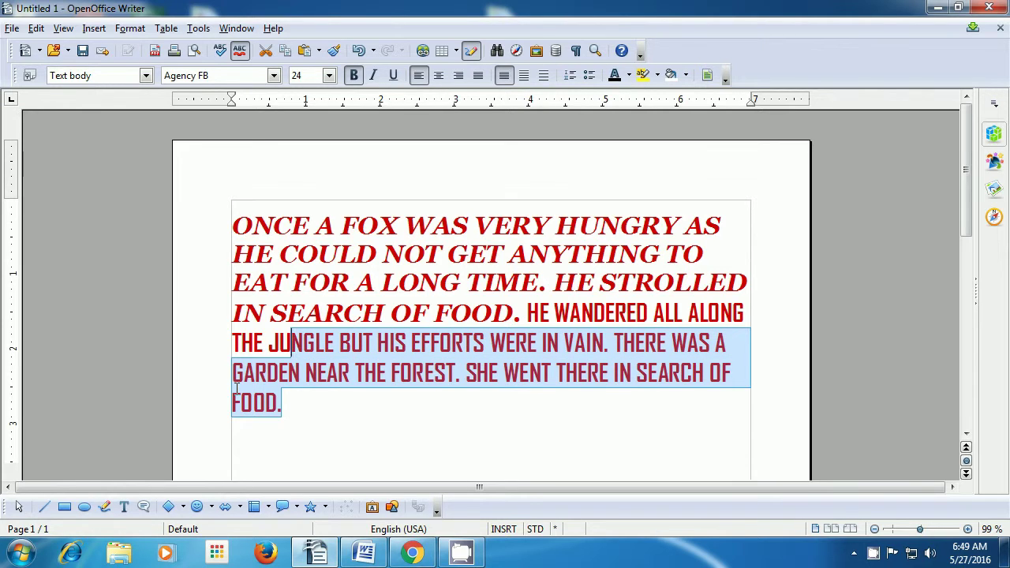
key(shift+Left)
key(shift+Left)
key(shift+Left)
key(shift+Left)
key(shift+Left)
key(shift+Left)
key(shift+Left)
key(shift+Left)
key(shift+Left)
key(shift+Left)
key(shift+Left)
key(shift+Left)
key(shift+Left)
key(shift+Left)
key(shift+Left)
key(shift+Left)
key(shift+Left)
key(shift+Left)
key(shift+Left)
key(shift+Left)
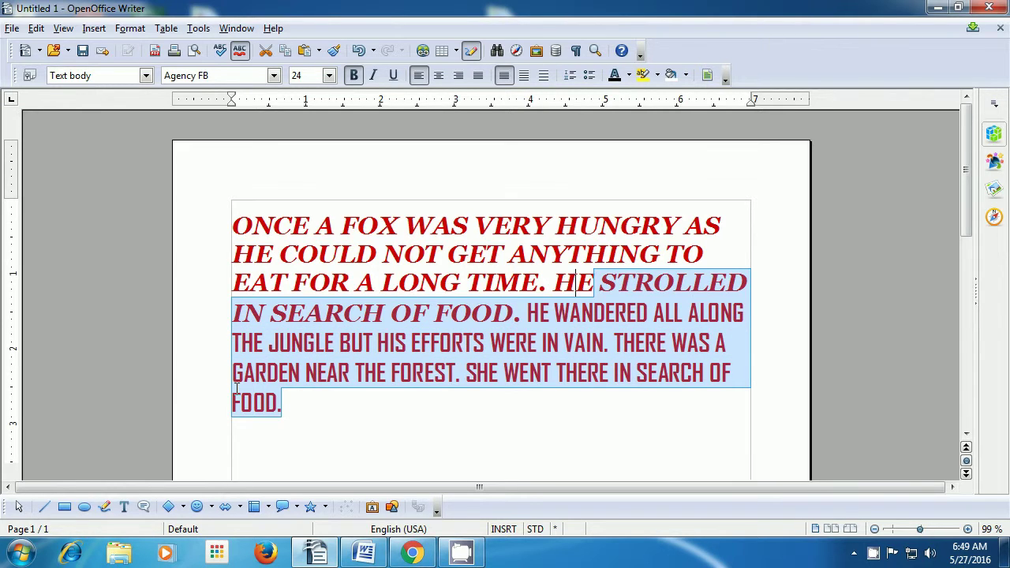
key(shift+Left)
key(shift+Left)
key(shift+Left)
key(shift+Left)
key(shift+Left)
key(shift+Left)
key(shift+Left)
key(shift+Left)
key(shift+Left)
key(shift+Left)
key(shift+Left)
key(shift+Left)
key(shift+Left)
key(shift+Left)
key(shift+Left)
key(shift+Left)
key(shift+Left)
key(shift+Left)
key(shift+Left)
key(shift+Left)
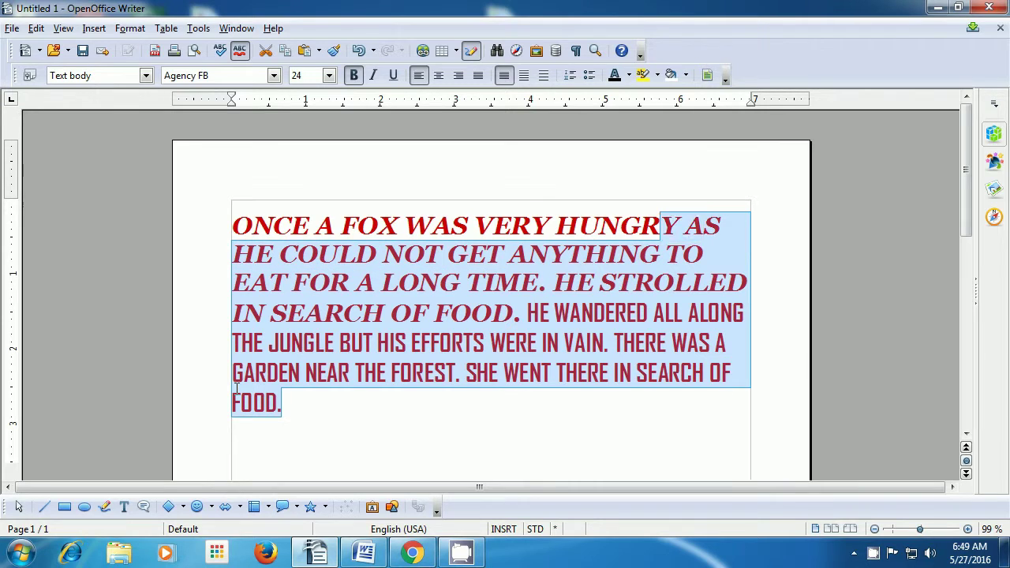
key(shift+Left)
key(shift+Left)
key(shift+Left)
key(shift+Left)
key(shift+Left)
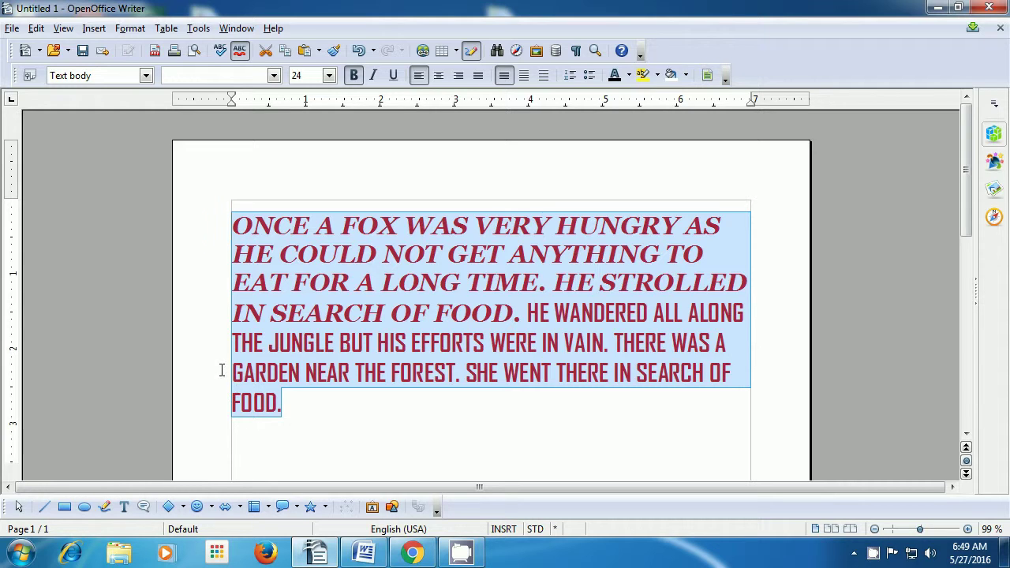
click(124, 31)
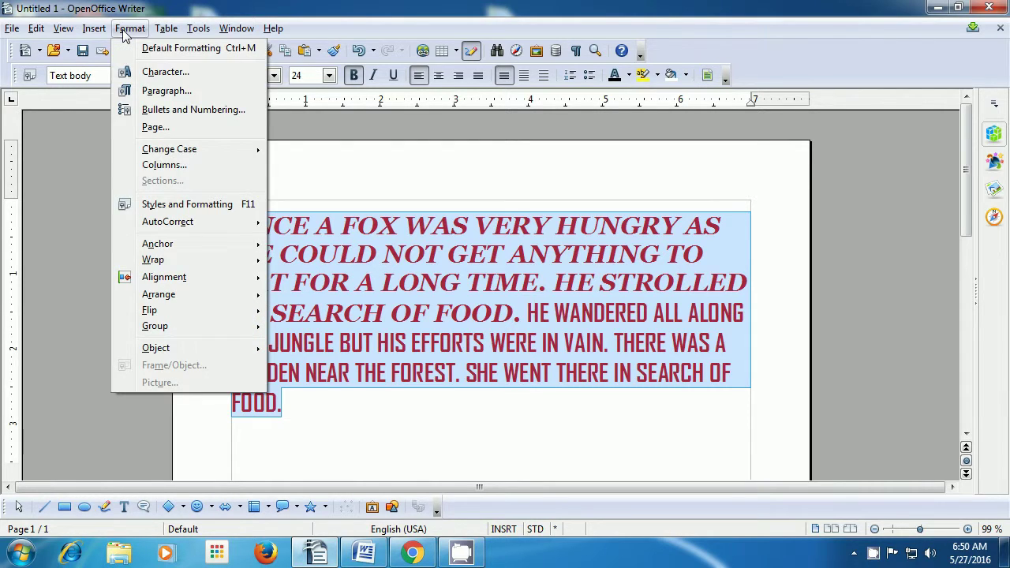
click(138, 73)
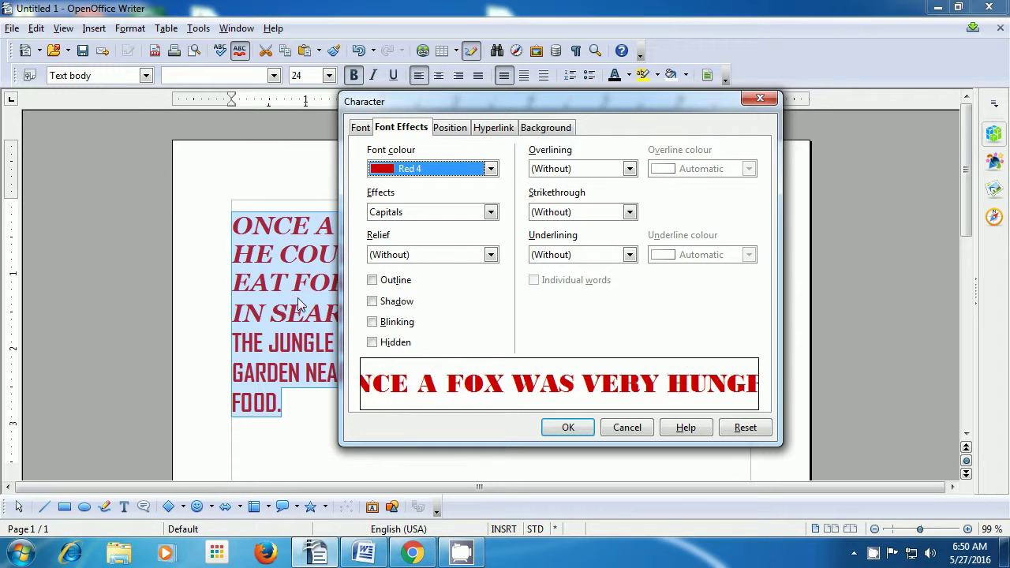
click(373, 303)
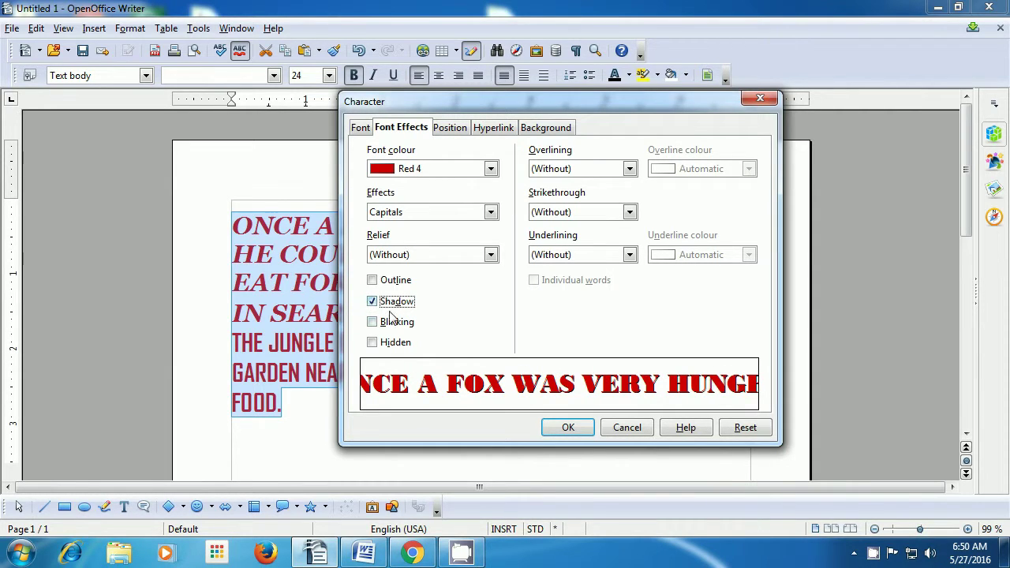
click(565, 428)
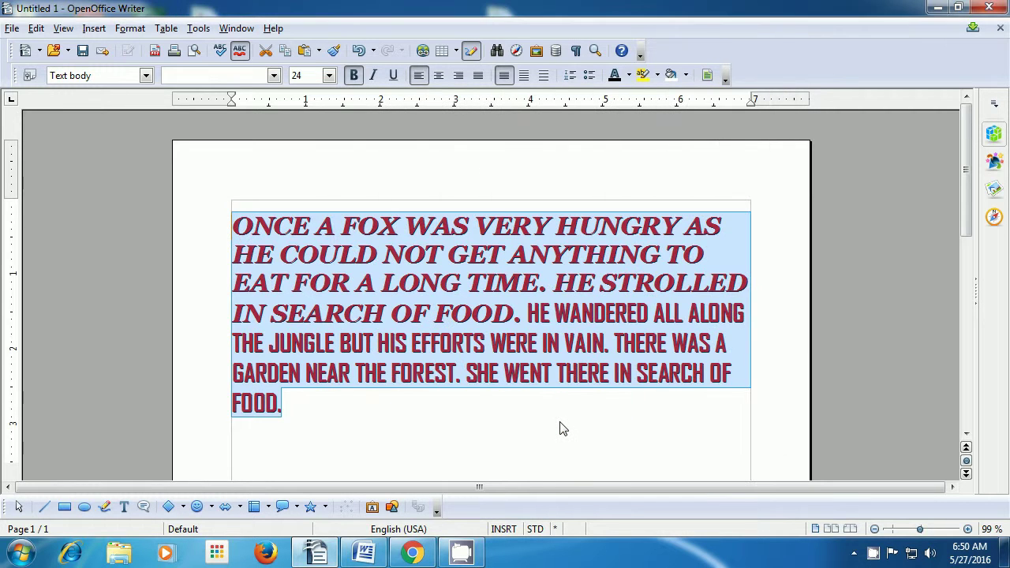
click(560, 429)
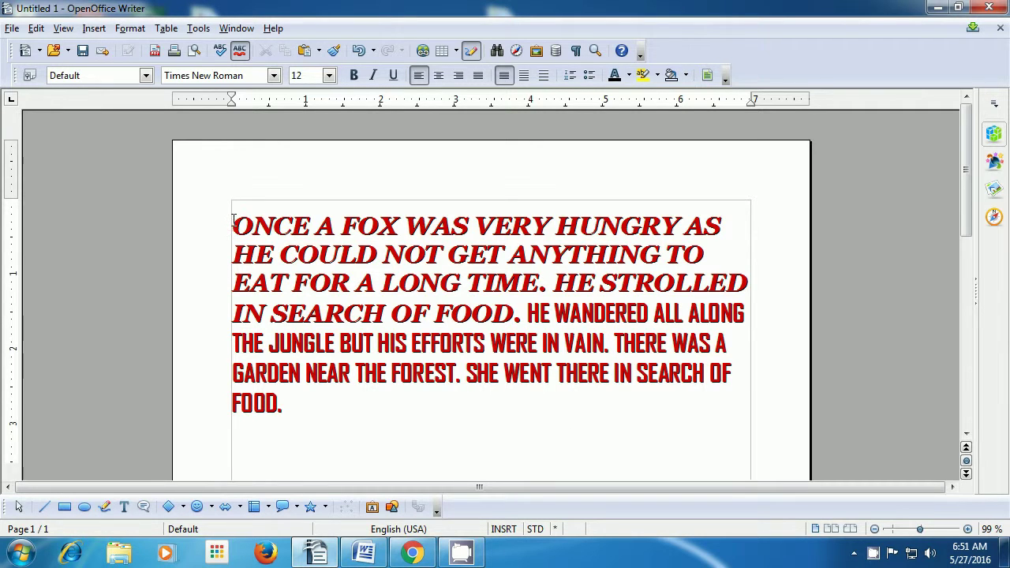
Remove the Shadow font effect from the whole paragraph through its character formatting and deselect the text
drag(233, 221, 313, 406)
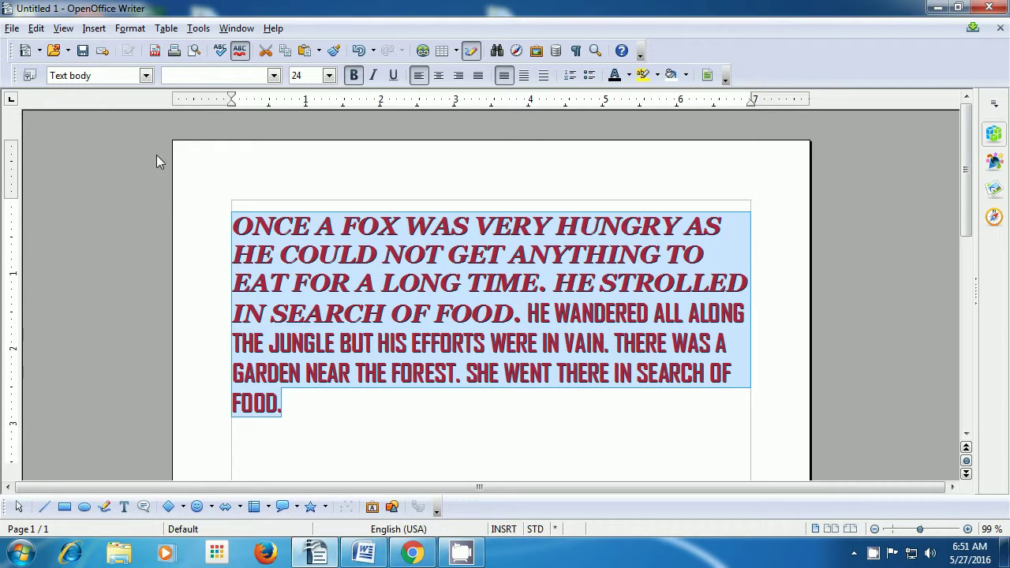
click(130, 29)
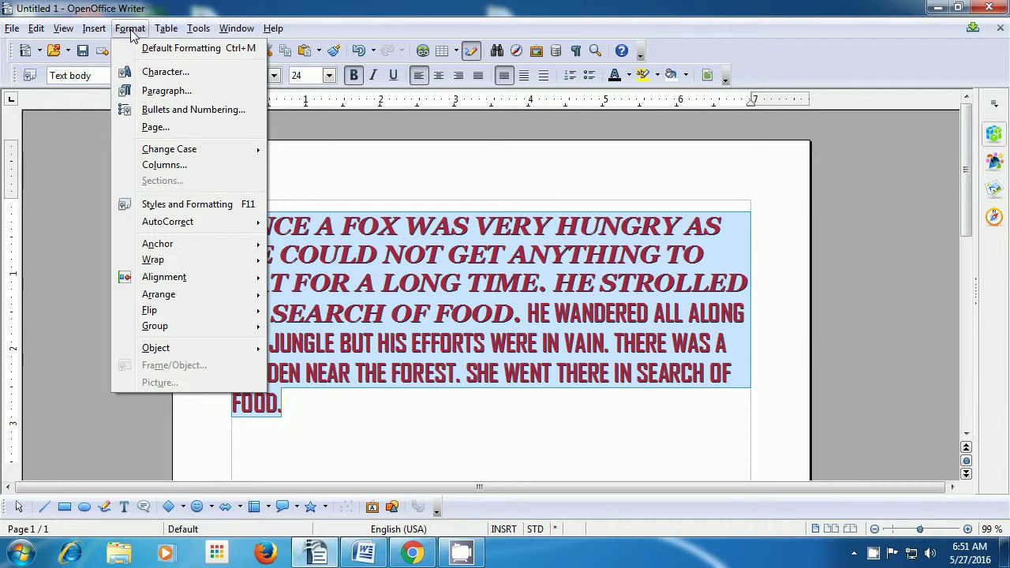
click(142, 73)
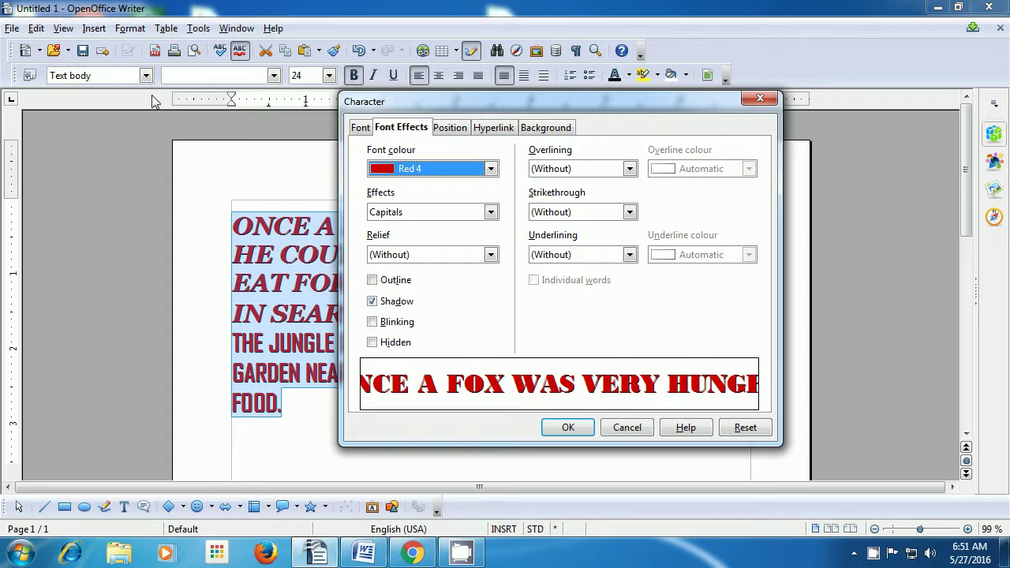
click(372, 302)
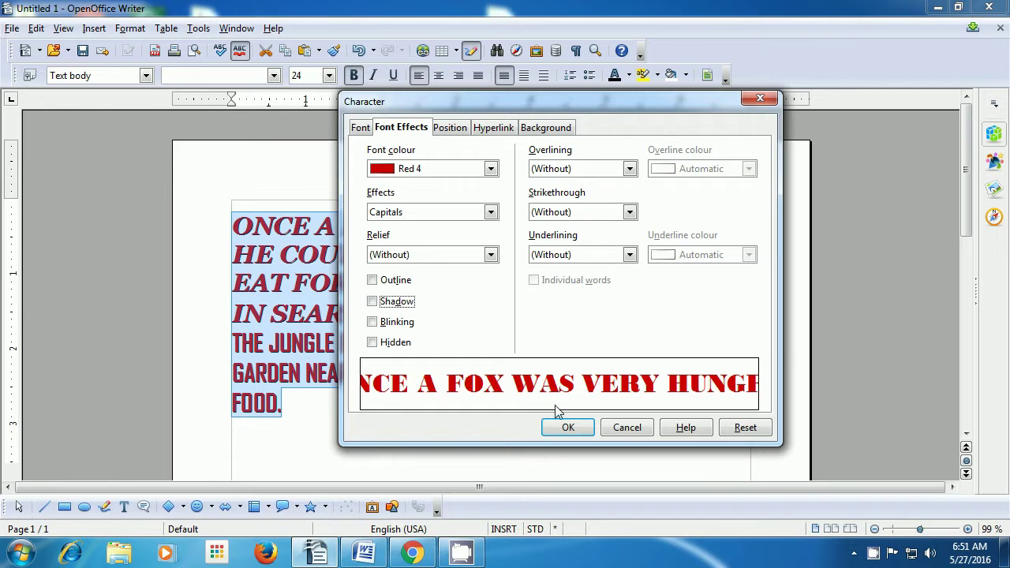
click(566, 426)
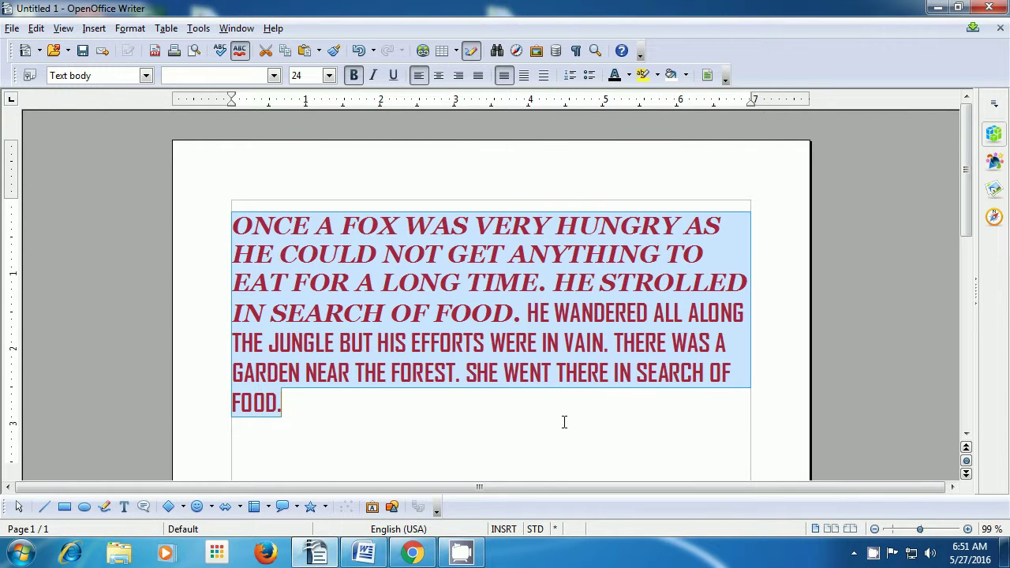
click(564, 421)
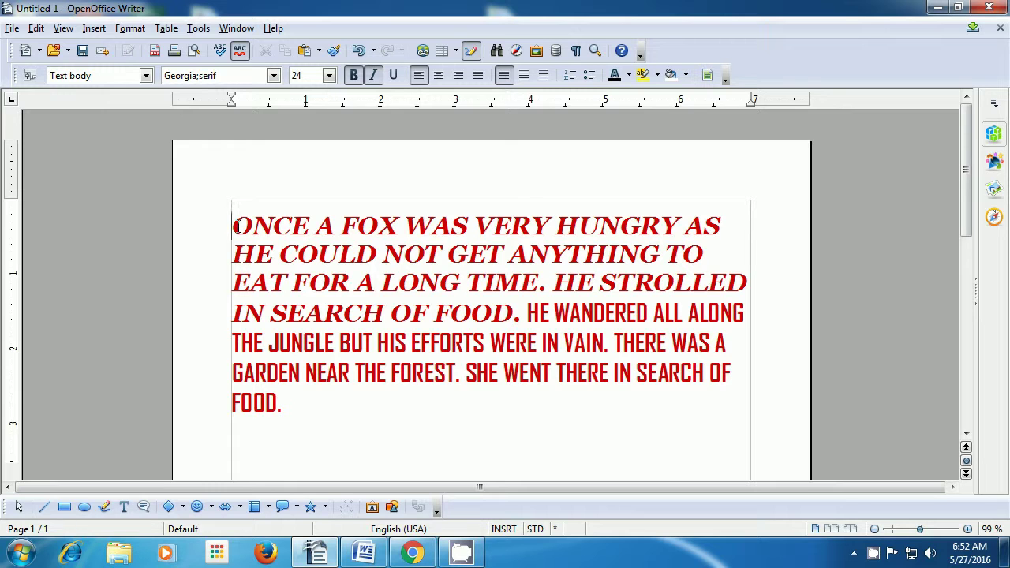
Apply the Blinking font effect to the whole paragraph and the empty line below it, and clear the selection
key(shift+Down)
key(shift+Down)
key(shift+Down)
key(shift+Down)
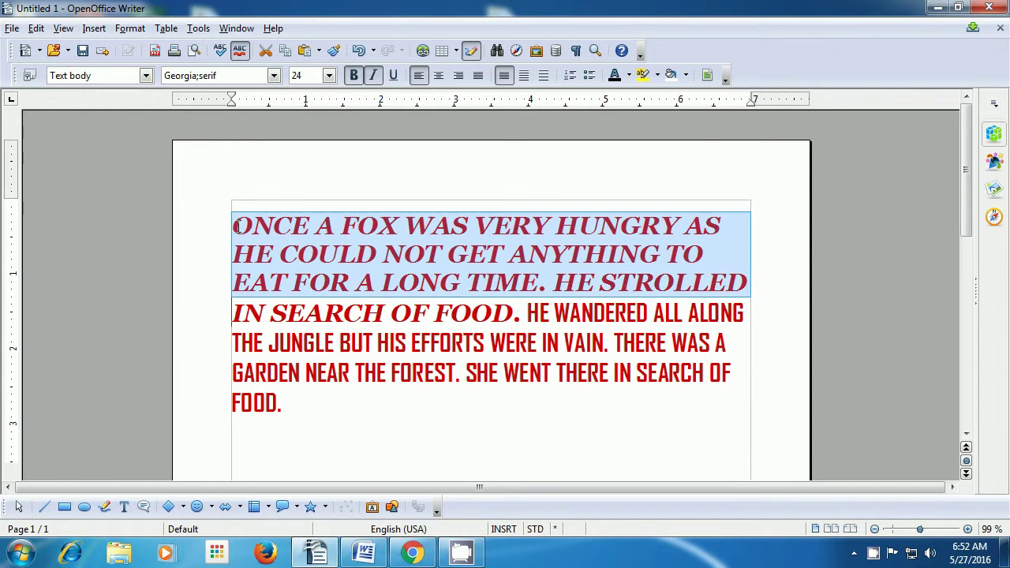
key(shift+Down)
key(shift+Down)
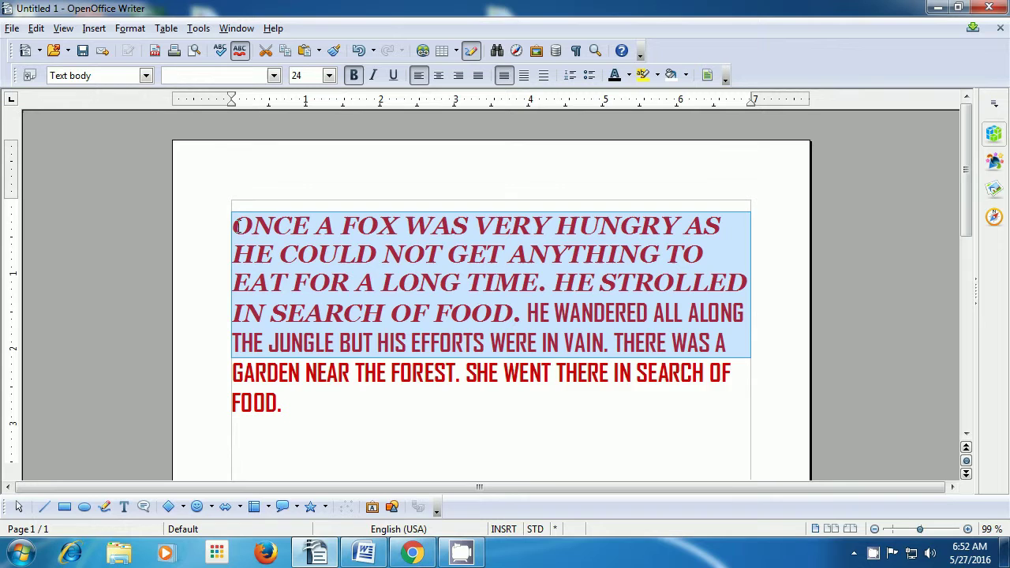
key(shift+Down)
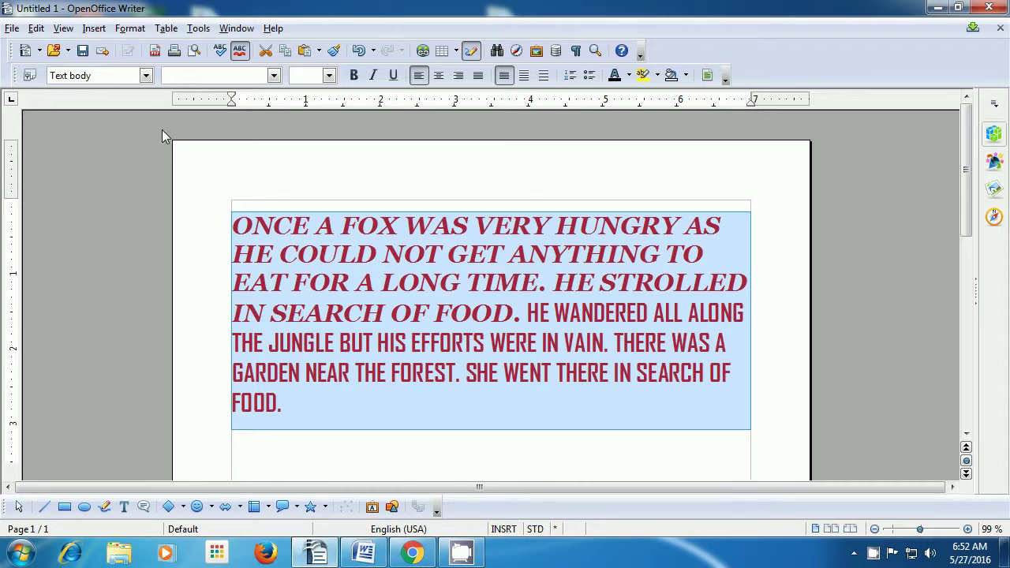
click(130, 28)
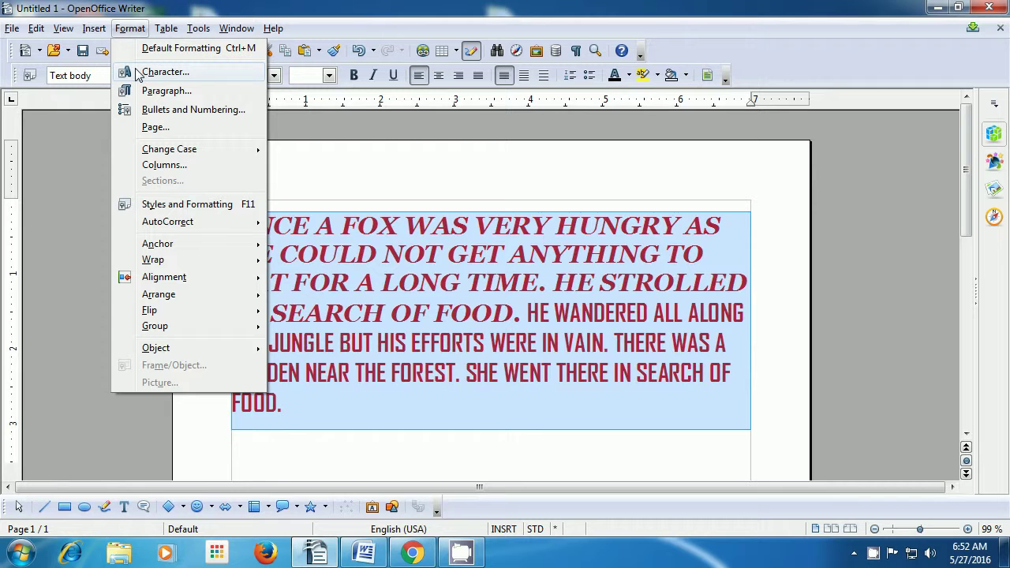
click(162, 72)
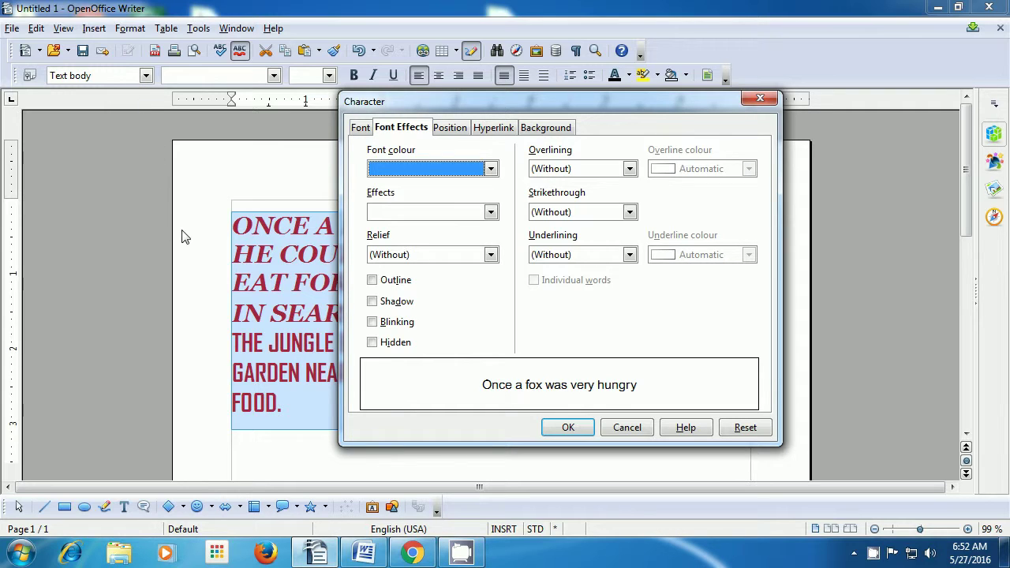
click(375, 329)
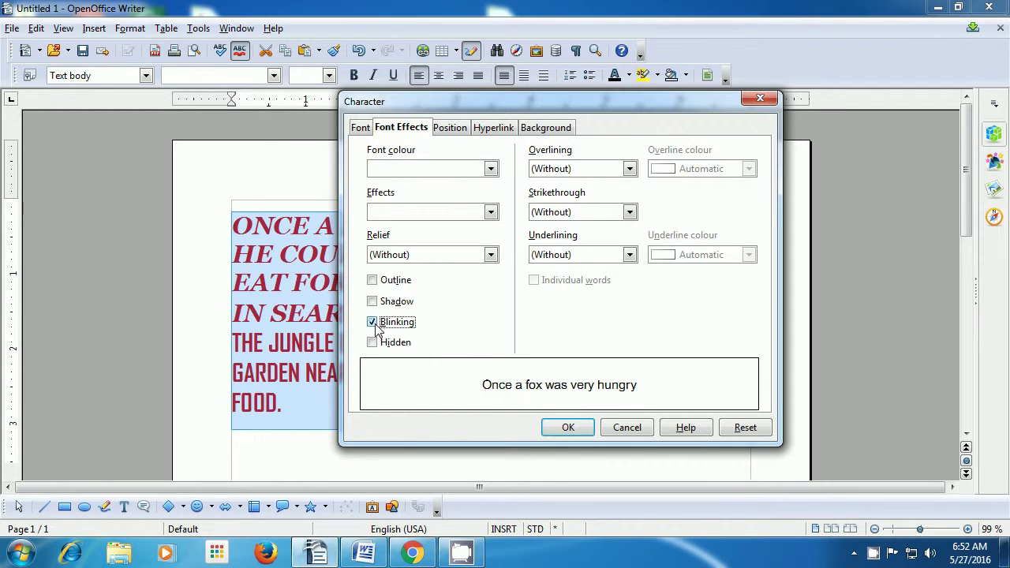
click(552, 430)
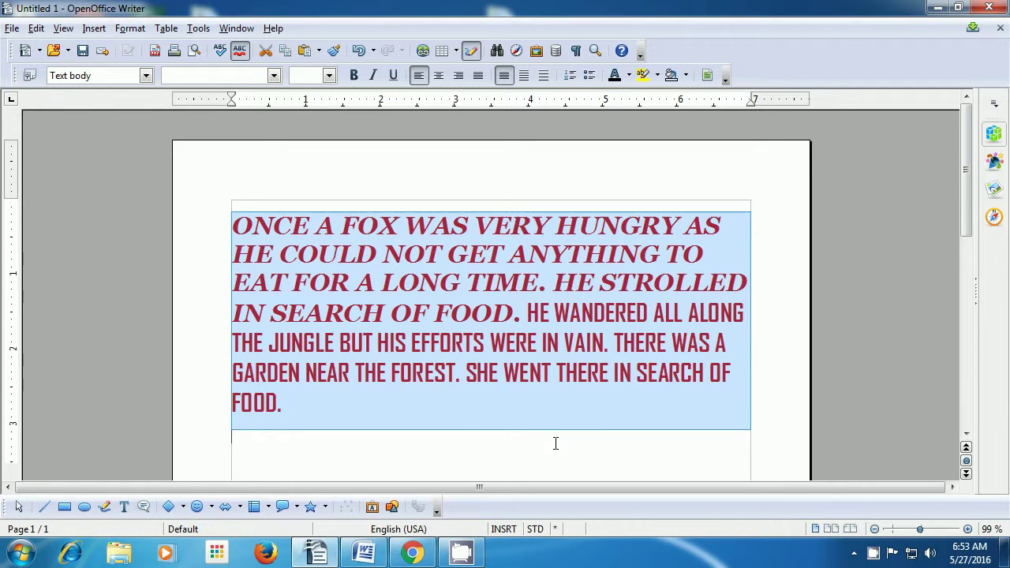
click(556, 443)
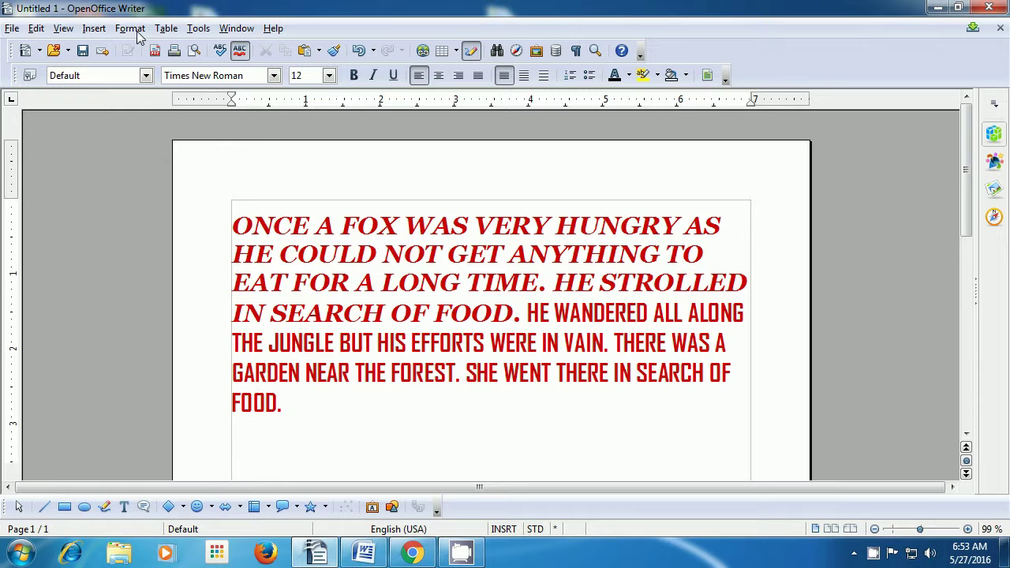
Turn off the Blinking font effect at the cursor on the empty line below the paragraph
click(130, 28)
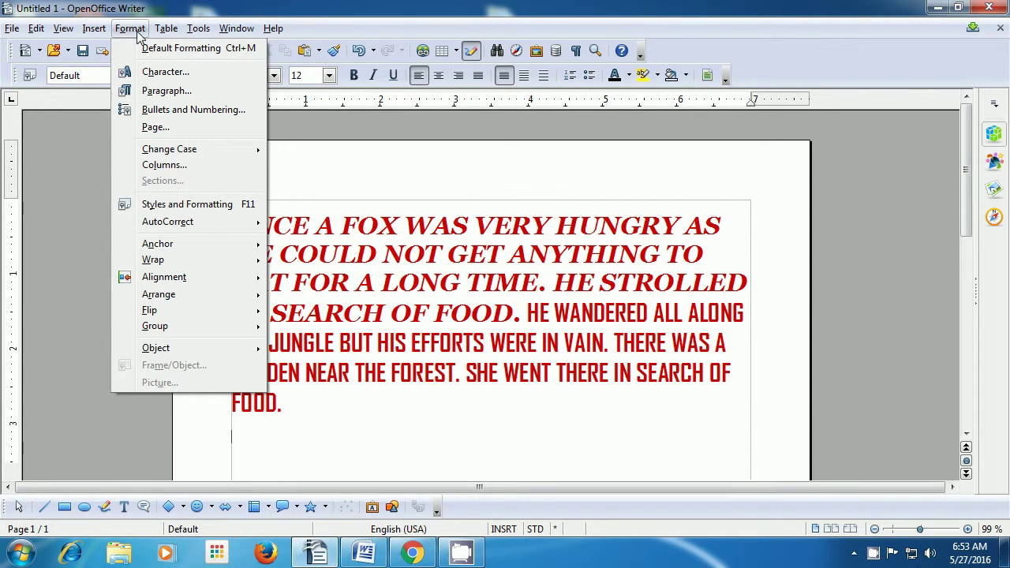
click(147, 73)
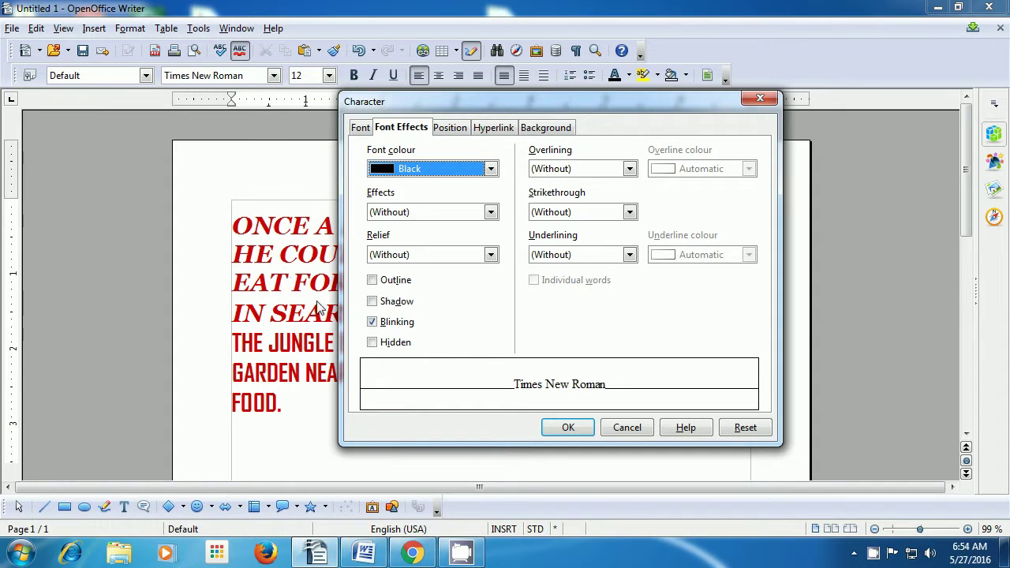
click(372, 323)
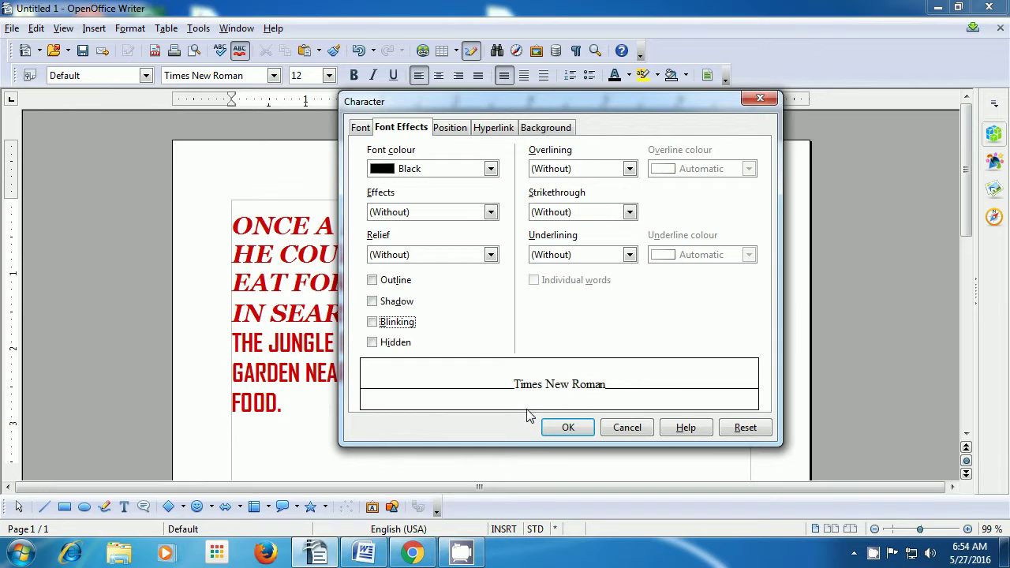
click(565, 427)
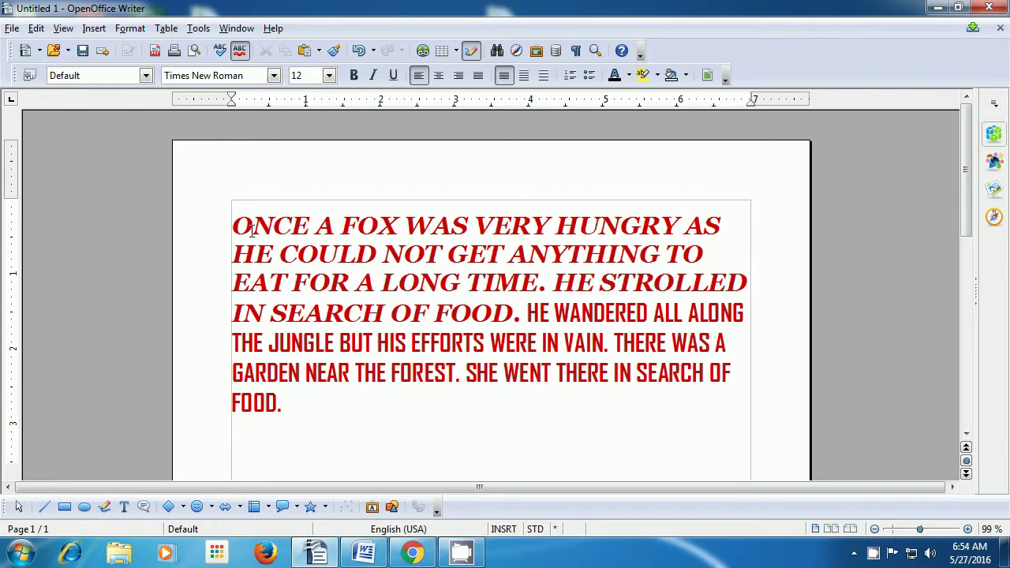
Remove the Blinking font effect from the whole paragraph through its character formatting
drag(232, 226, 416, 388)
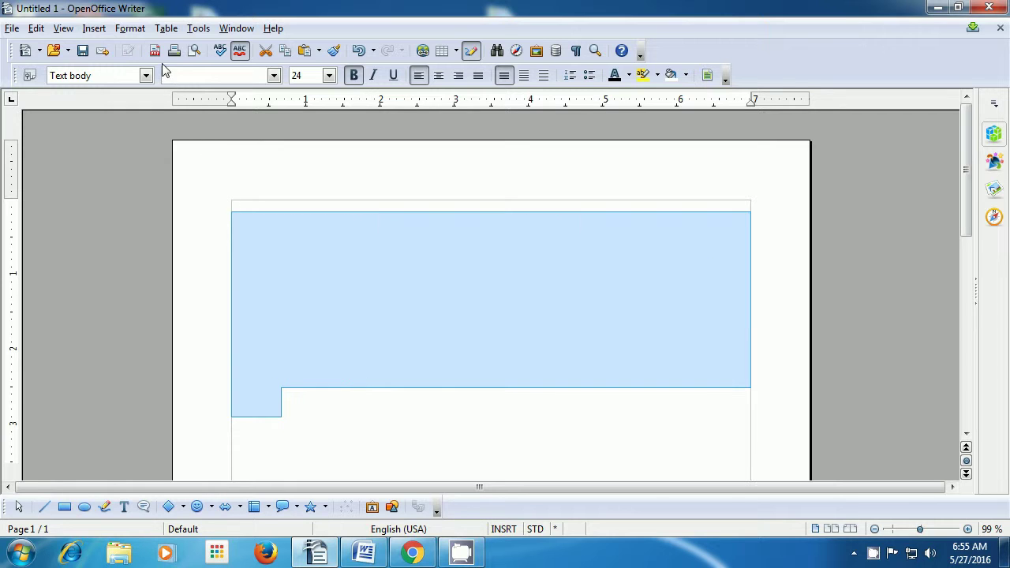
click(142, 31)
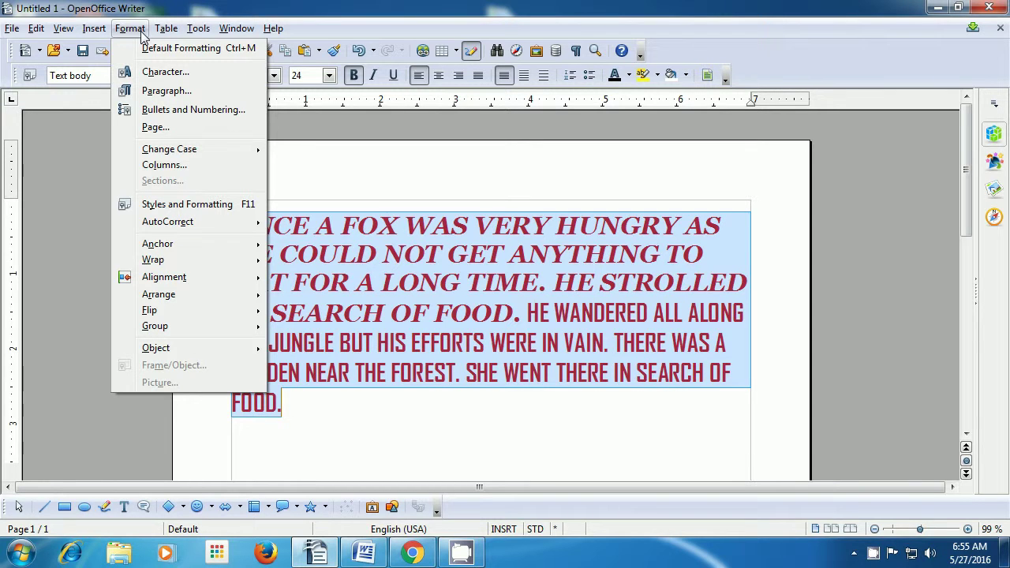
click(144, 72)
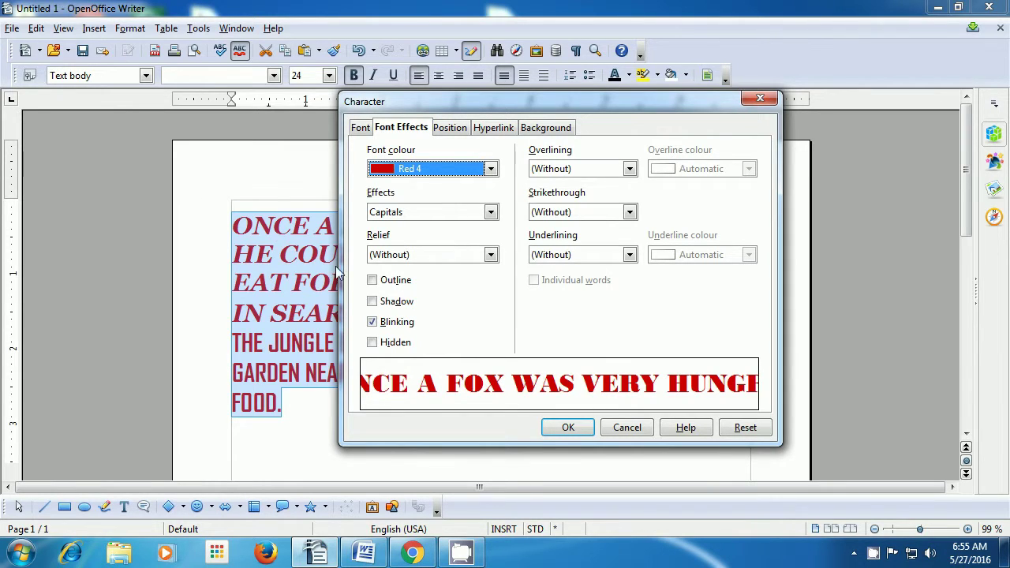
click(371, 322)
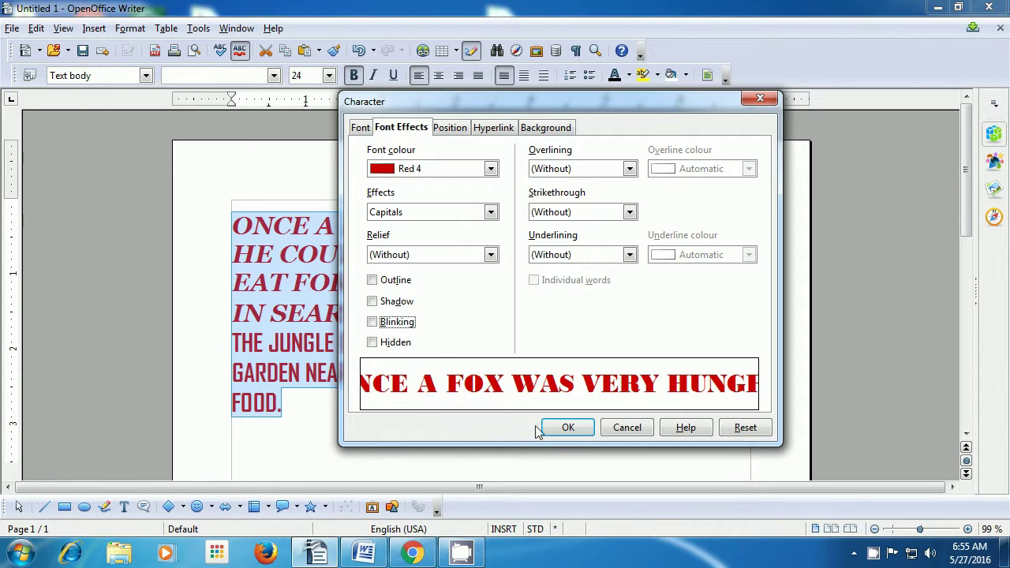
click(565, 427)
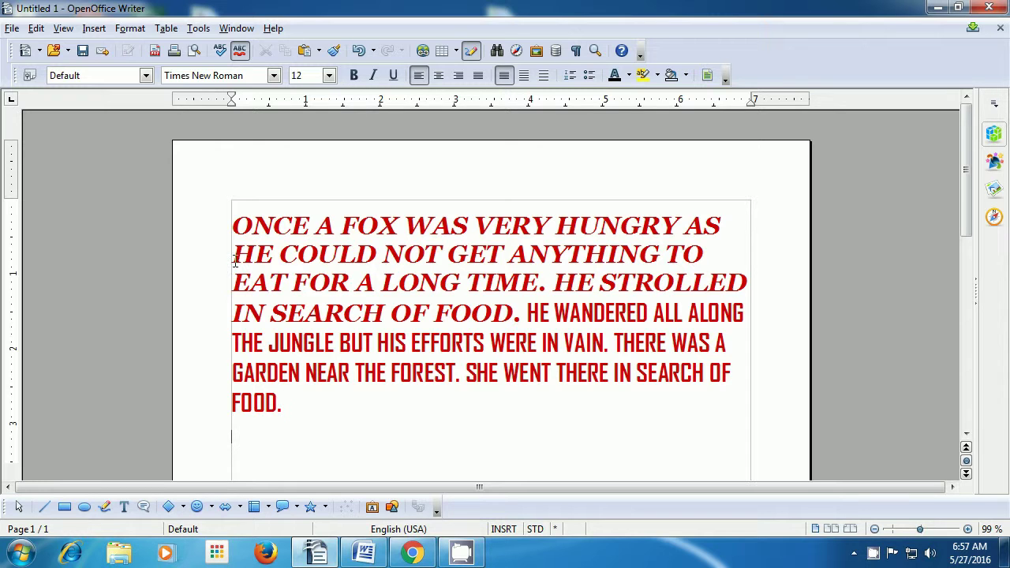
Apply the Hidden font effect to the whole fox paragraph through its character formatting
drag(231, 225, 300, 402)
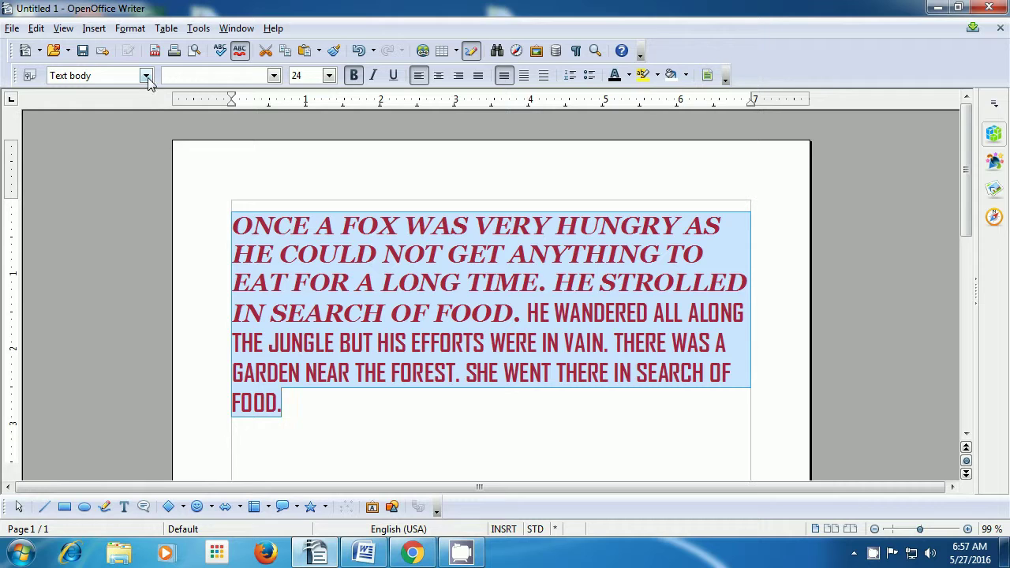
click(131, 30)
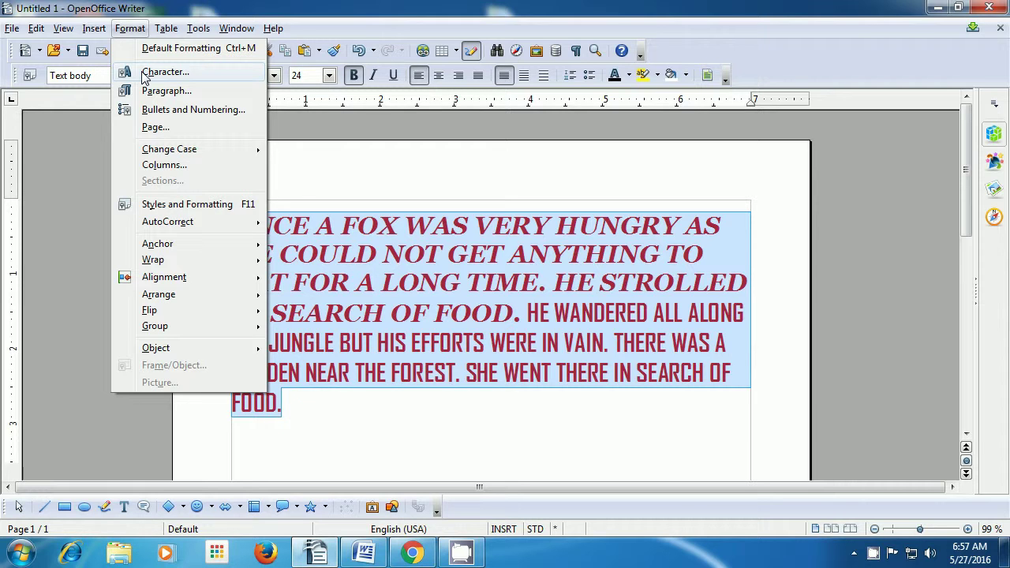
click(145, 72)
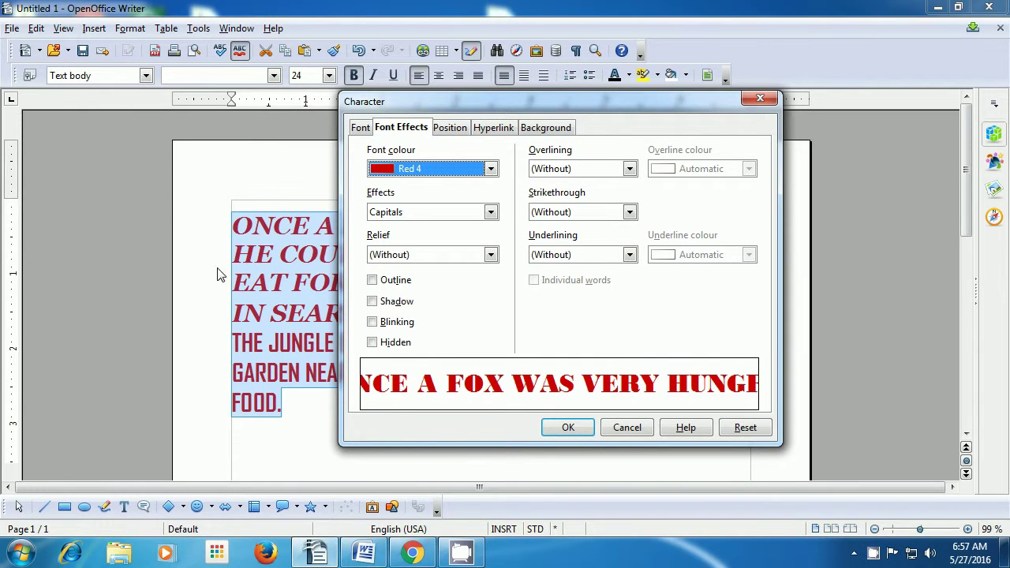
click(372, 342)
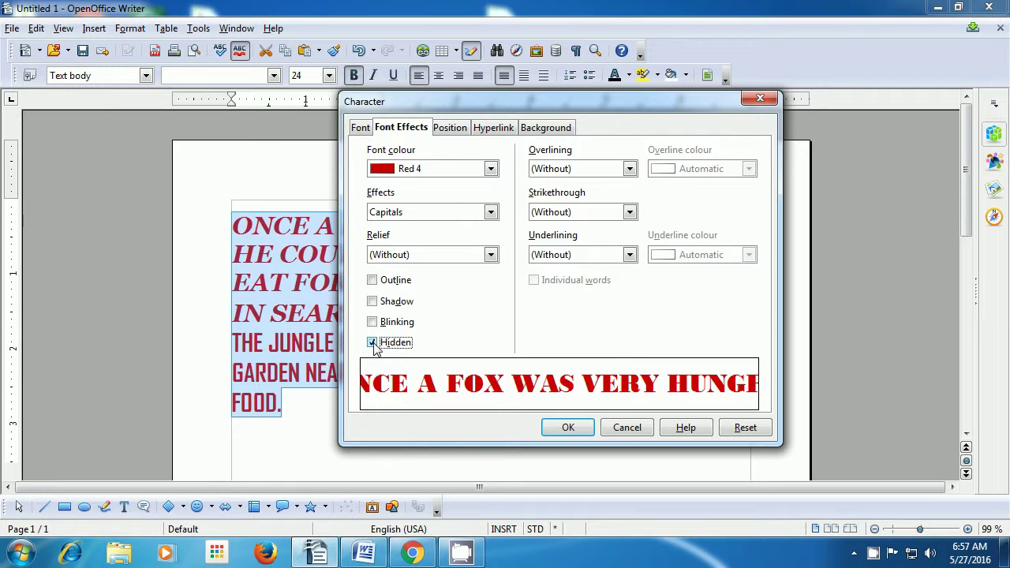
click(562, 431)
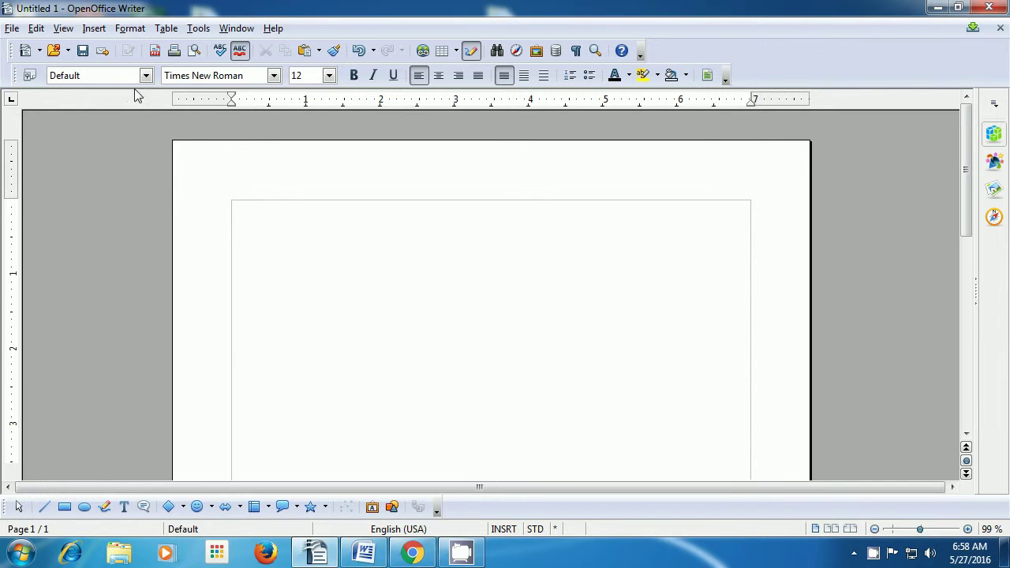
Check the character effects at the cursor, leave them unchanged, and undo the Hidden effect on the paragraph
click(131, 31)
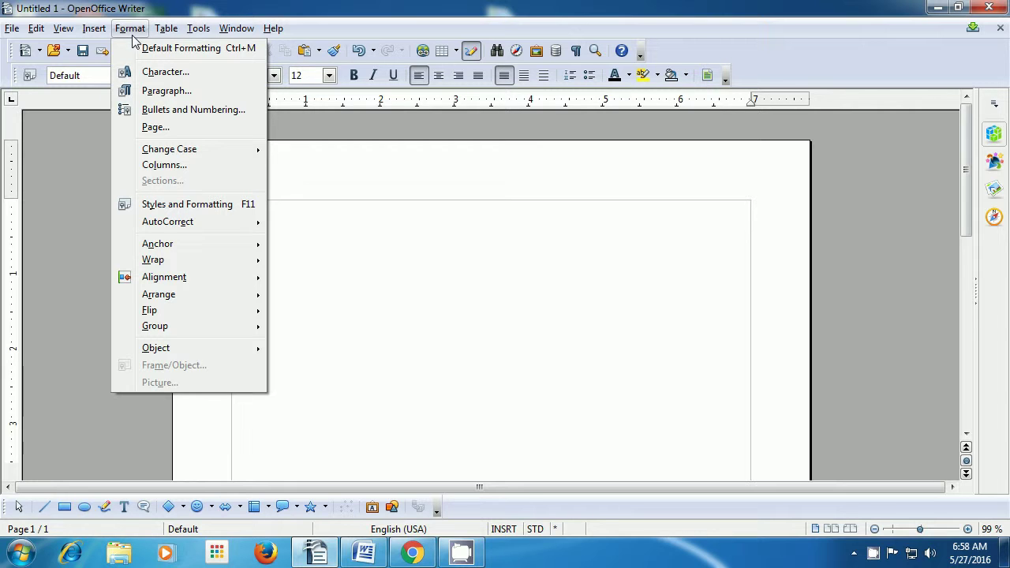
click(158, 71)
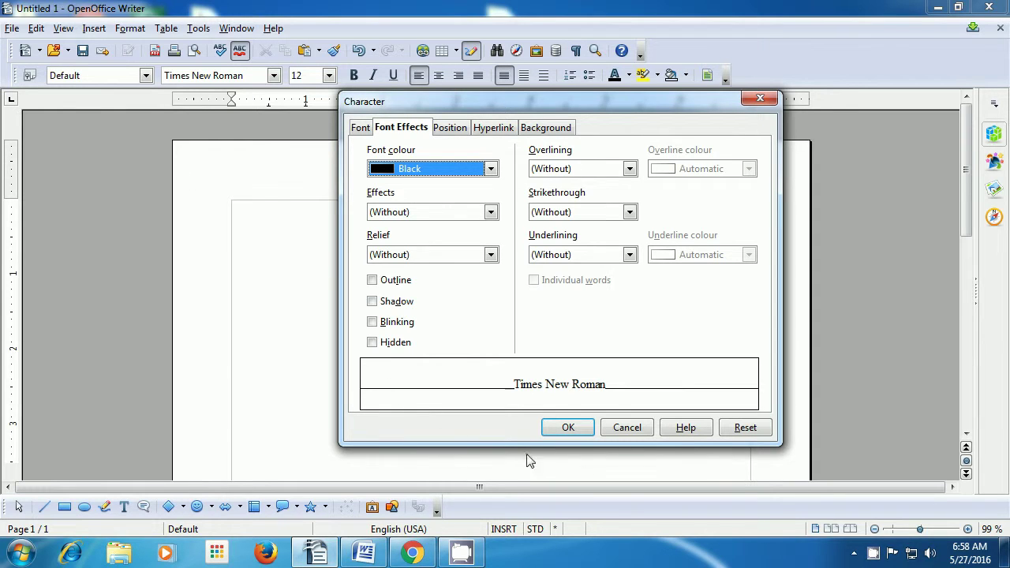
click(628, 427)
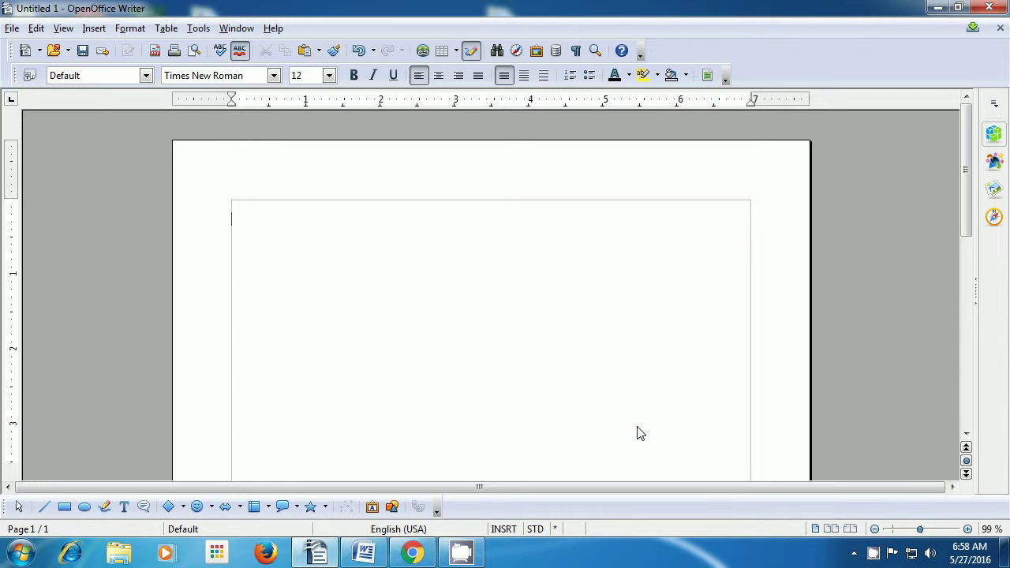
key(ctrl+z)
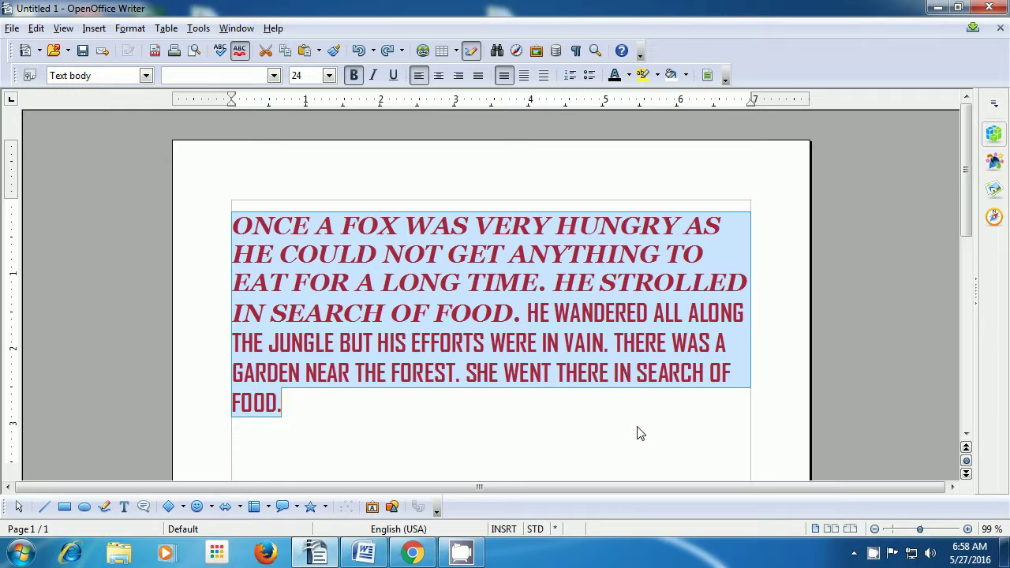
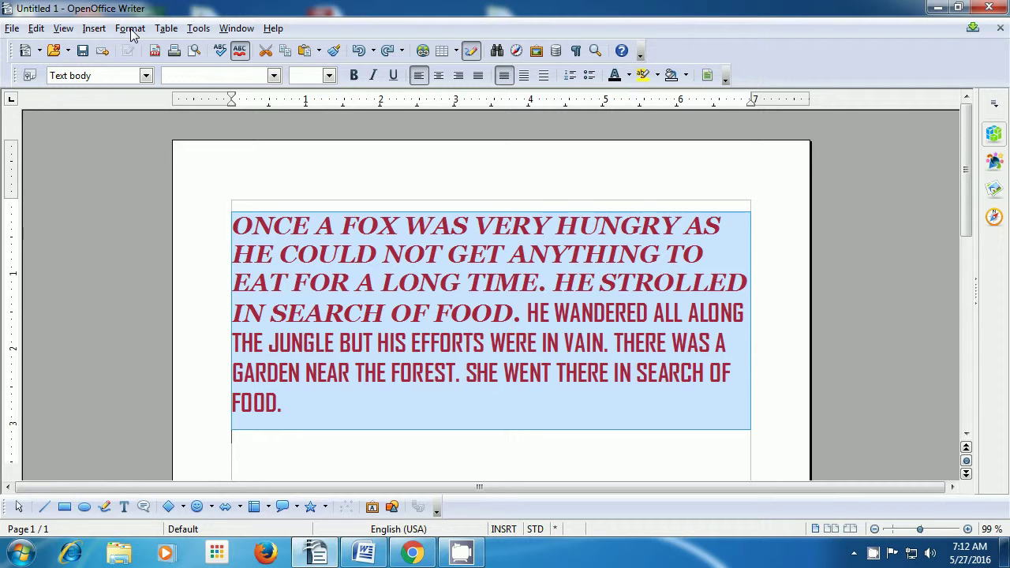
Apply Dash (Bold) overlining to the selected paragraph after previewing the Single, Double and Dotted styles
click(131, 28)
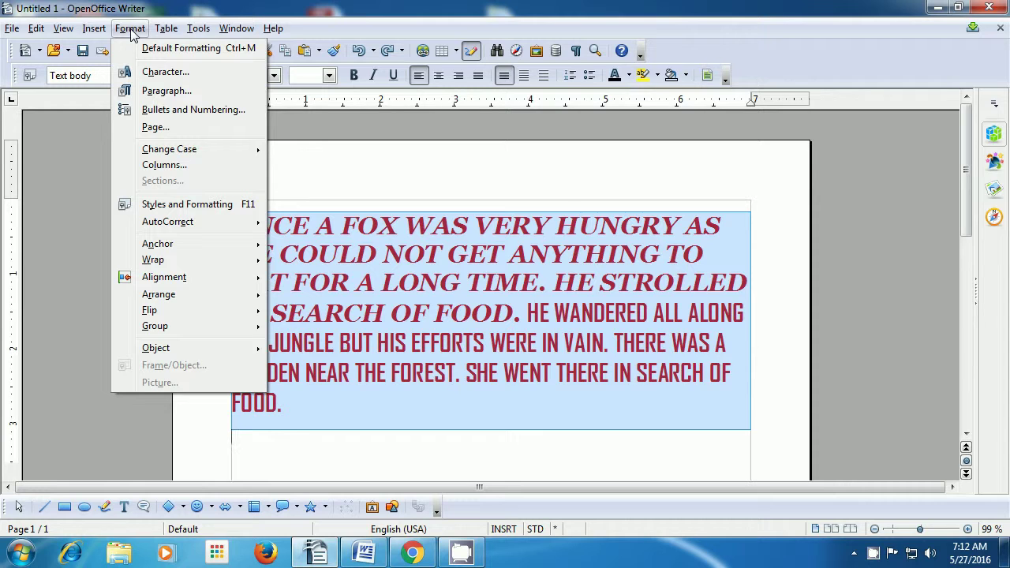
click(137, 73)
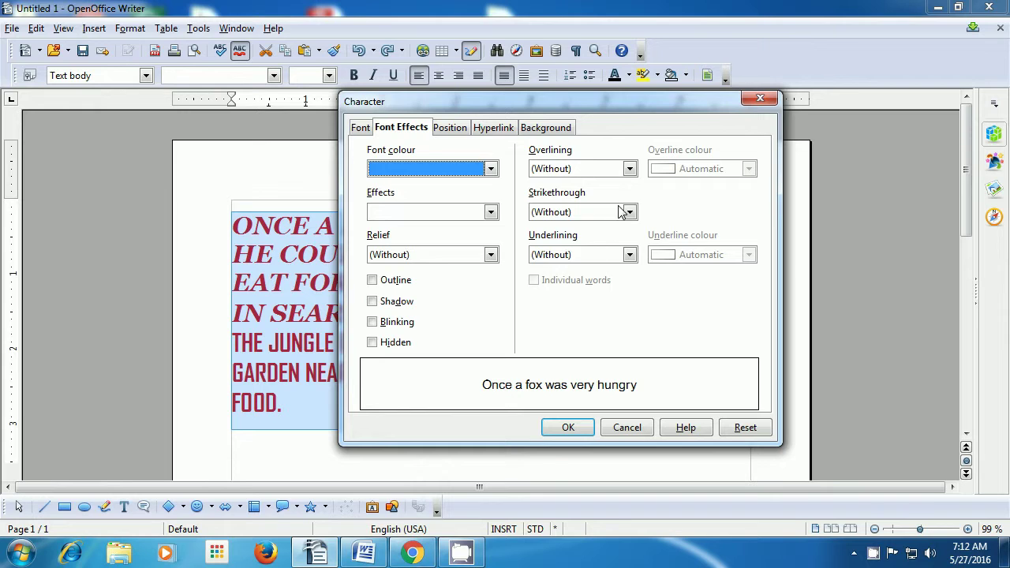
click(628, 168)
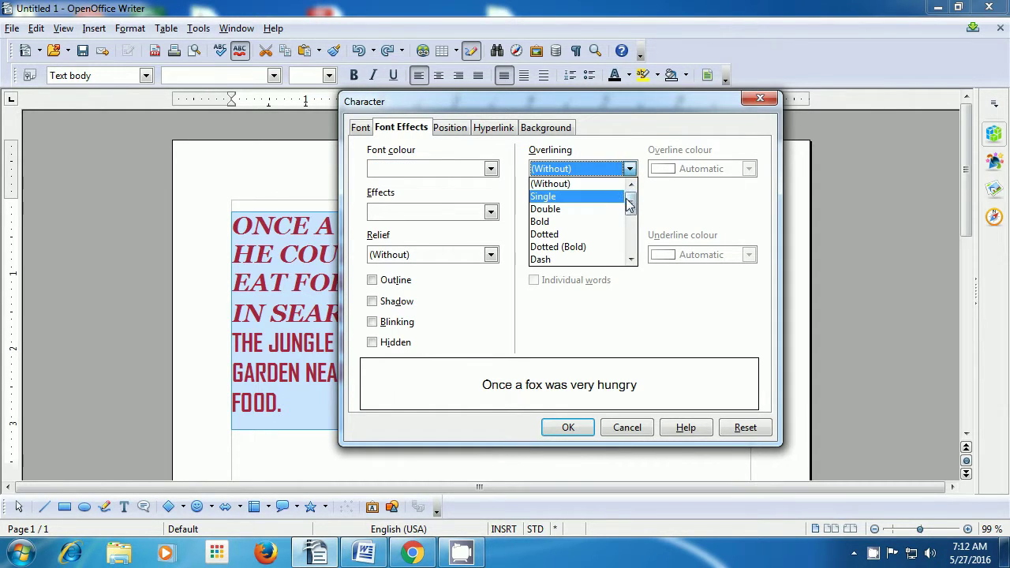
mouse_move(631, 211)
mouse_down()
mouse_move(631, 228)
mouse_move(631, 215)
mouse_up()
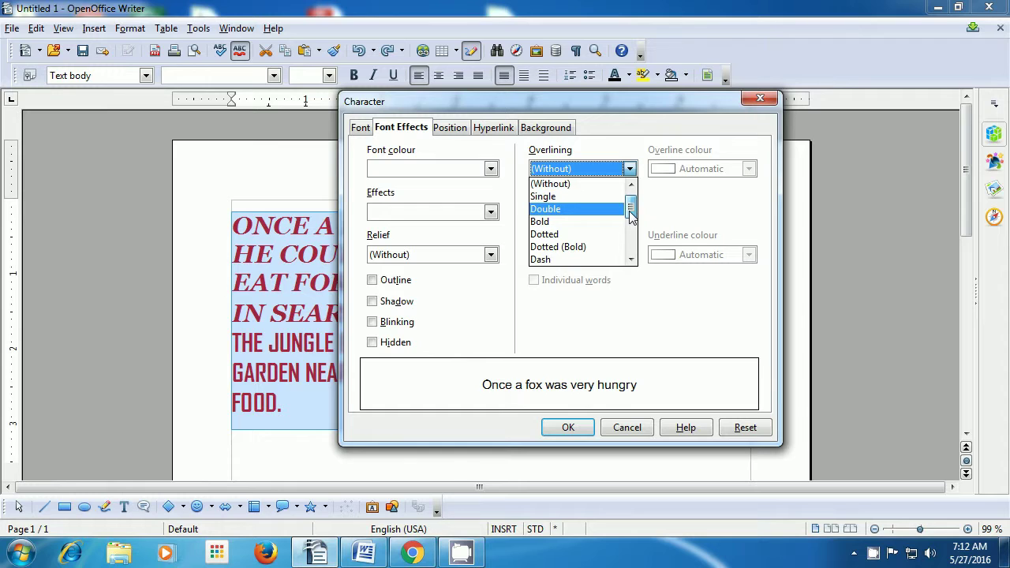
click(575, 196)
click(629, 170)
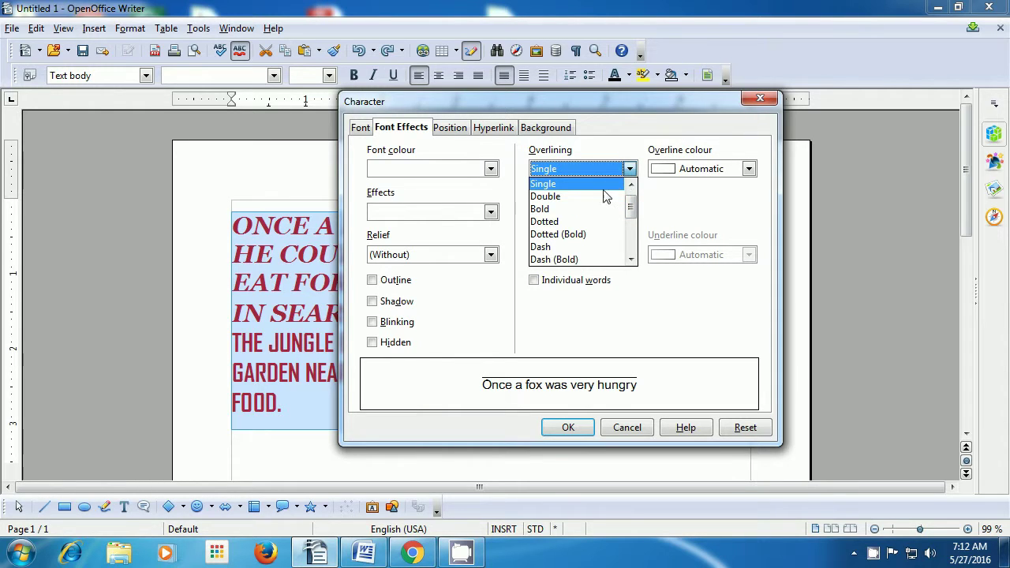
click(603, 196)
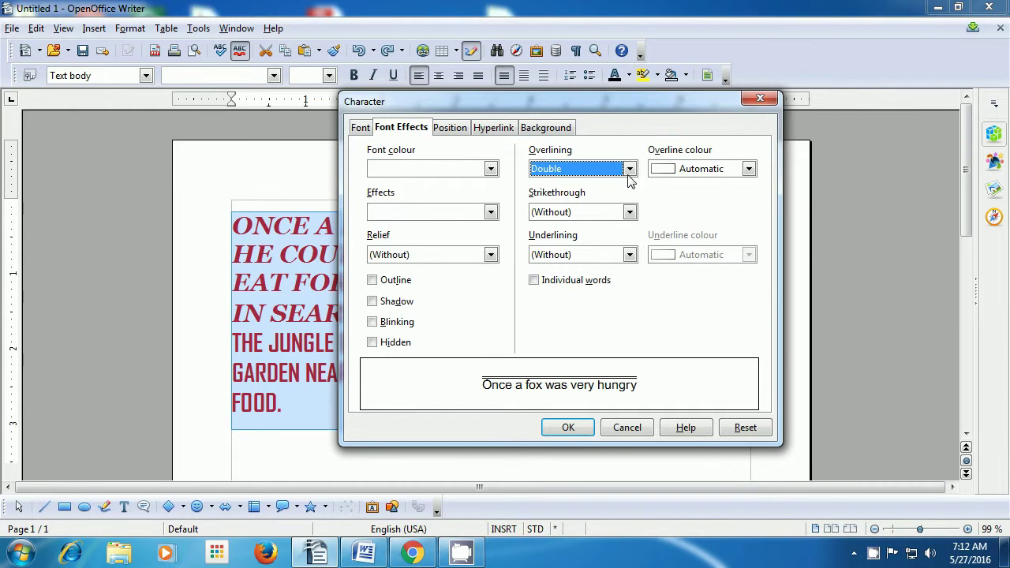
click(629, 169)
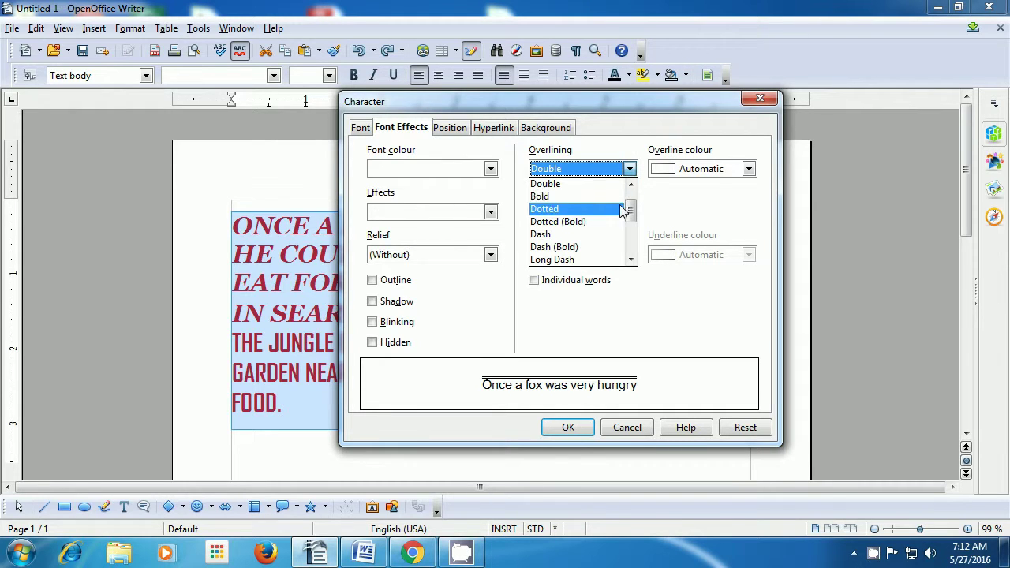
click(622, 210)
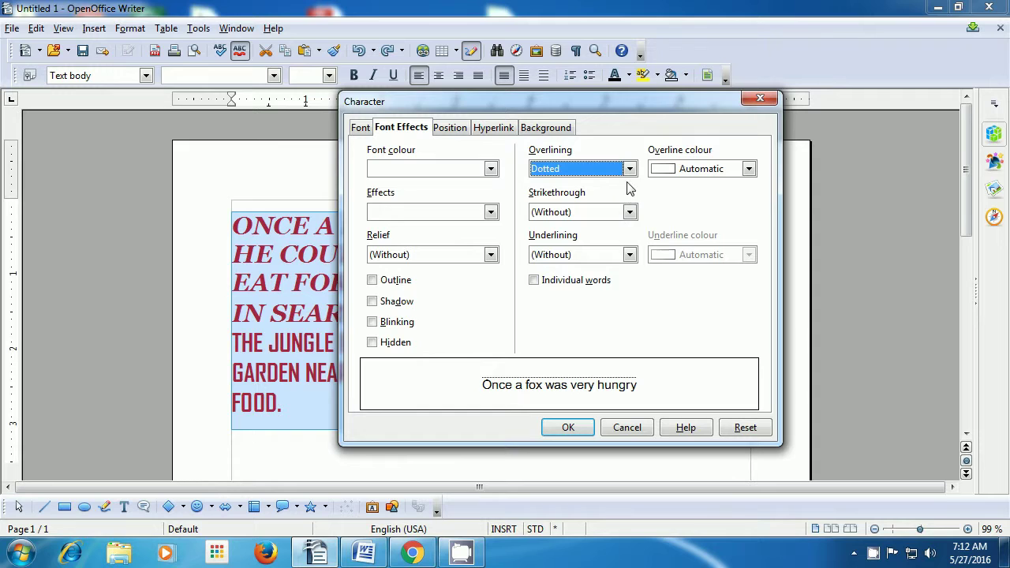
click(630, 171)
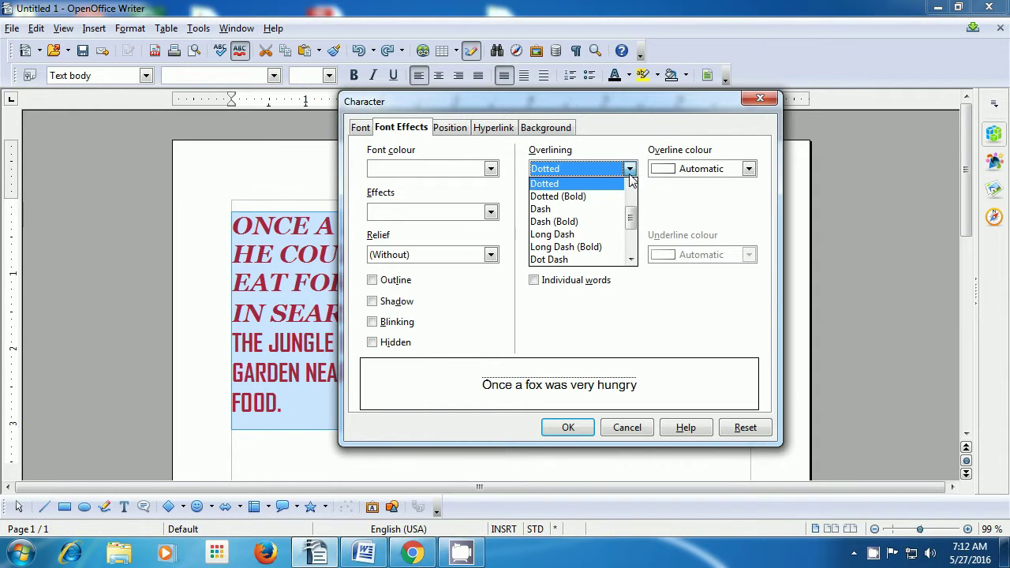
click(614, 223)
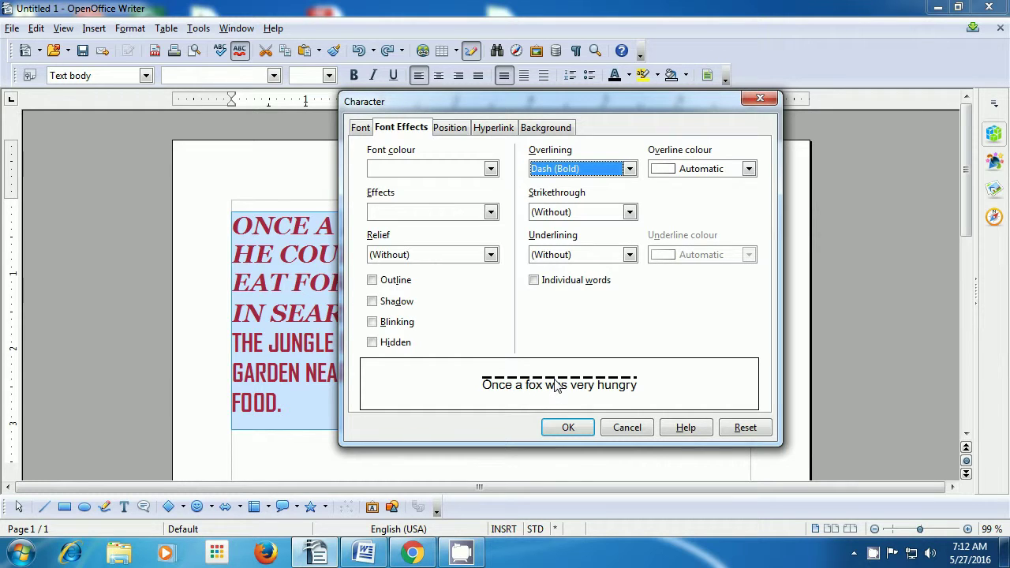
click(567, 428)
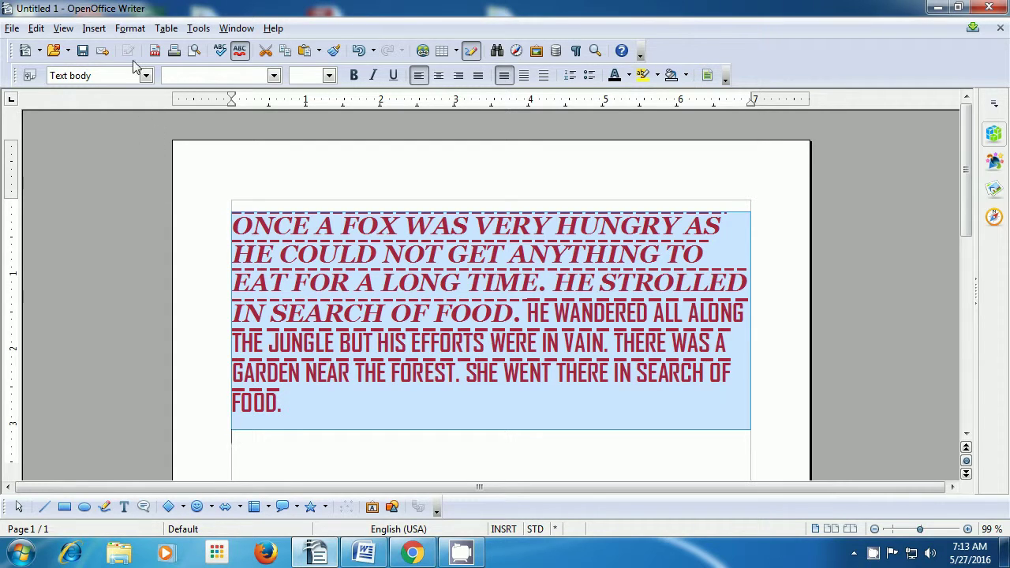
Set the overline colour of the whole paragraph to Blue 3 and clear the selection
click(130, 31)
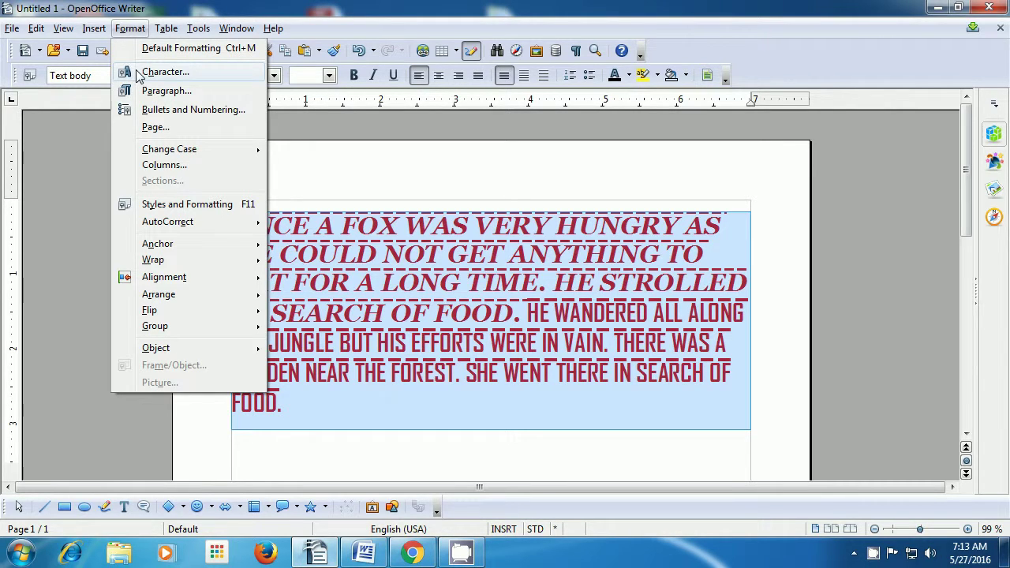
click(161, 71)
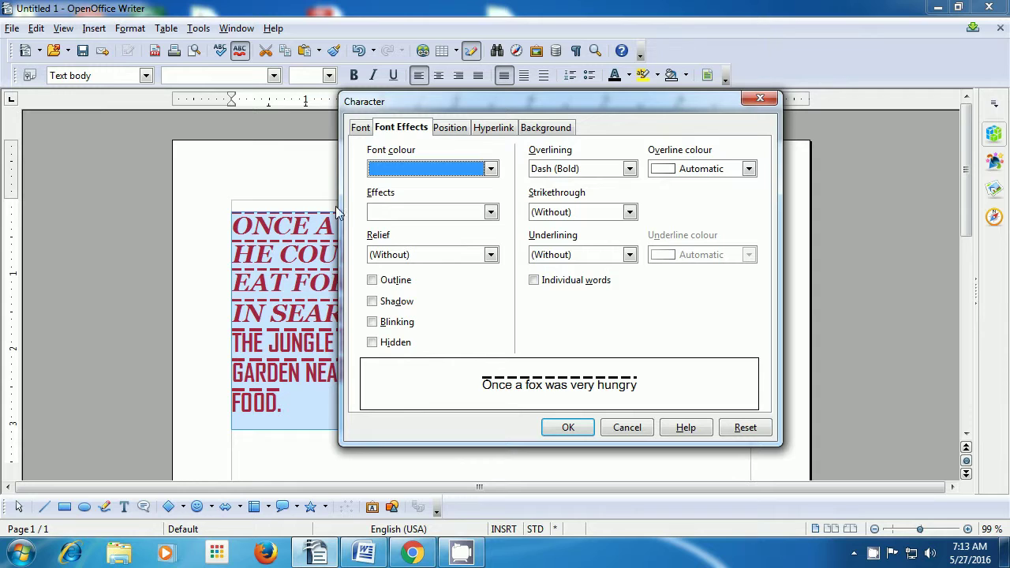
click(748, 169)
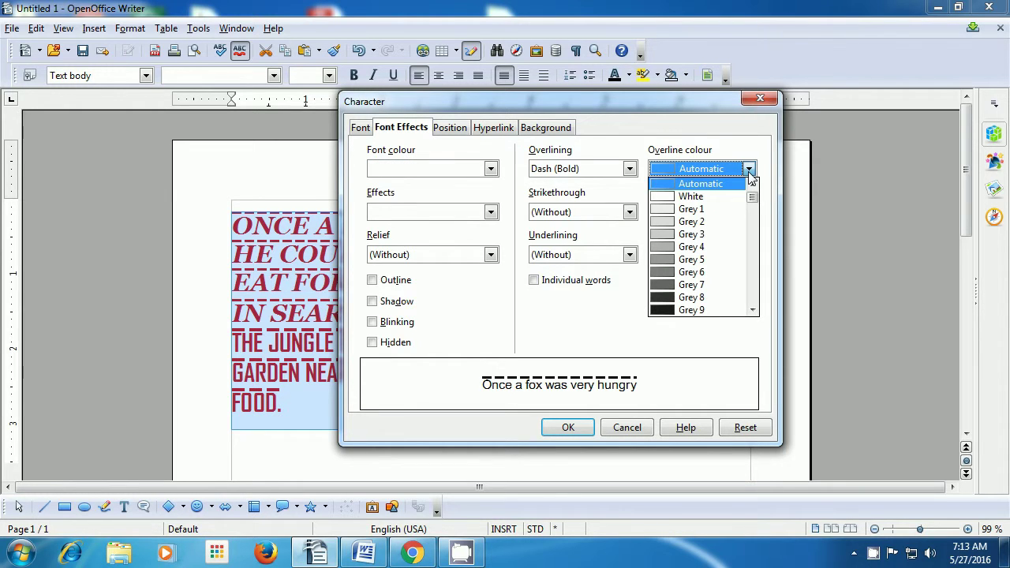
drag(752, 192, 753, 231)
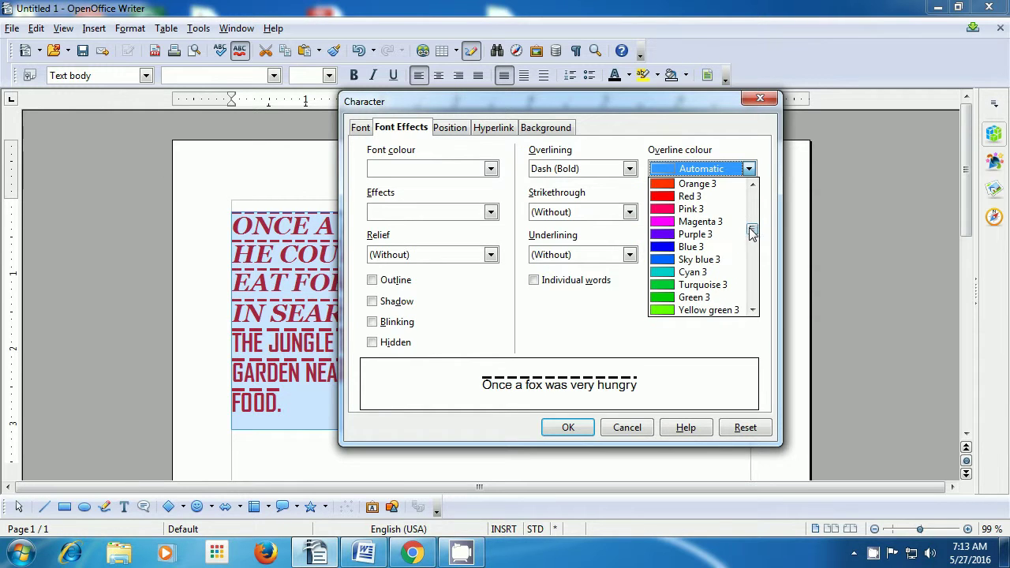
click(718, 247)
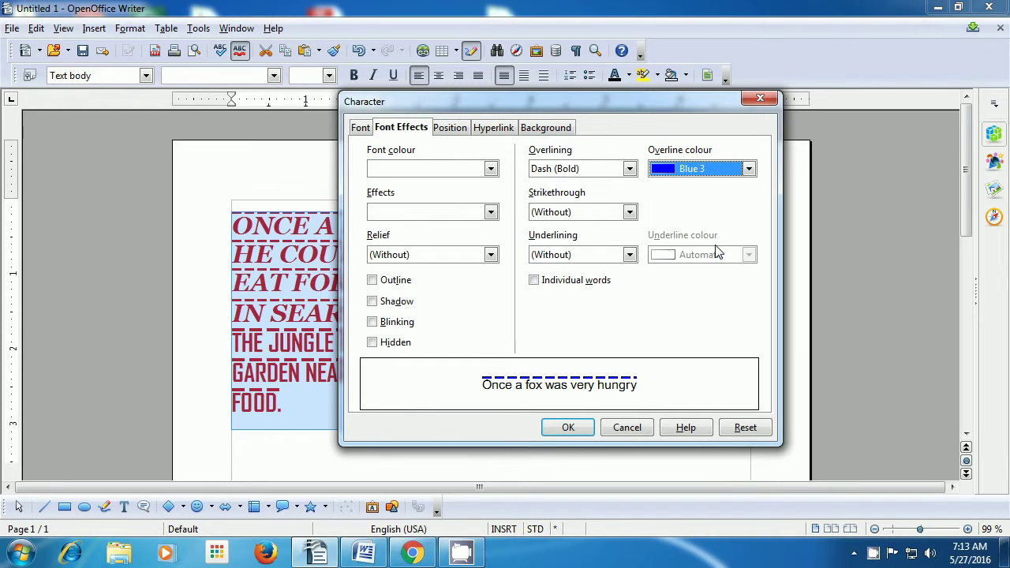
click(568, 427)
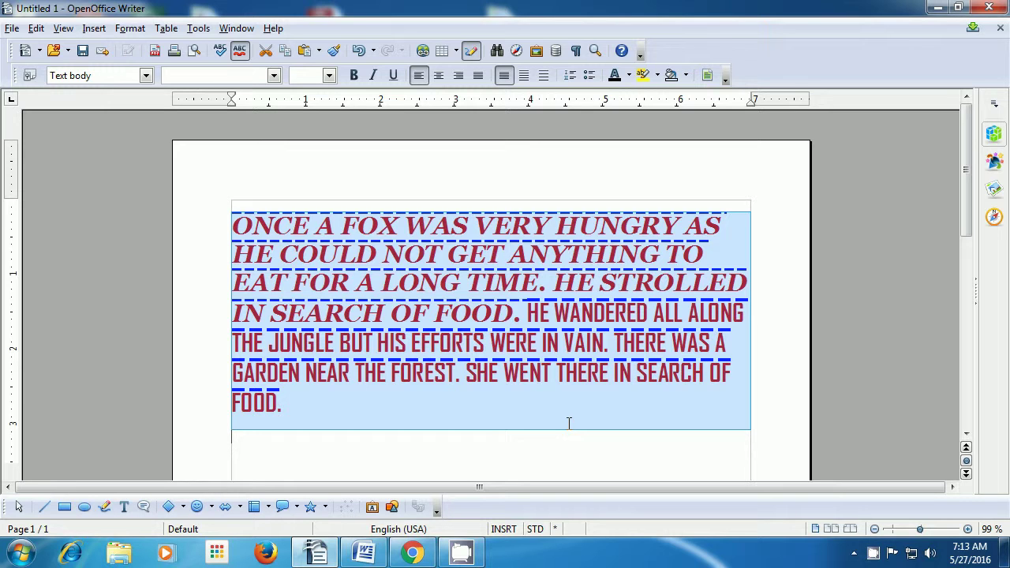
click(568, 423)
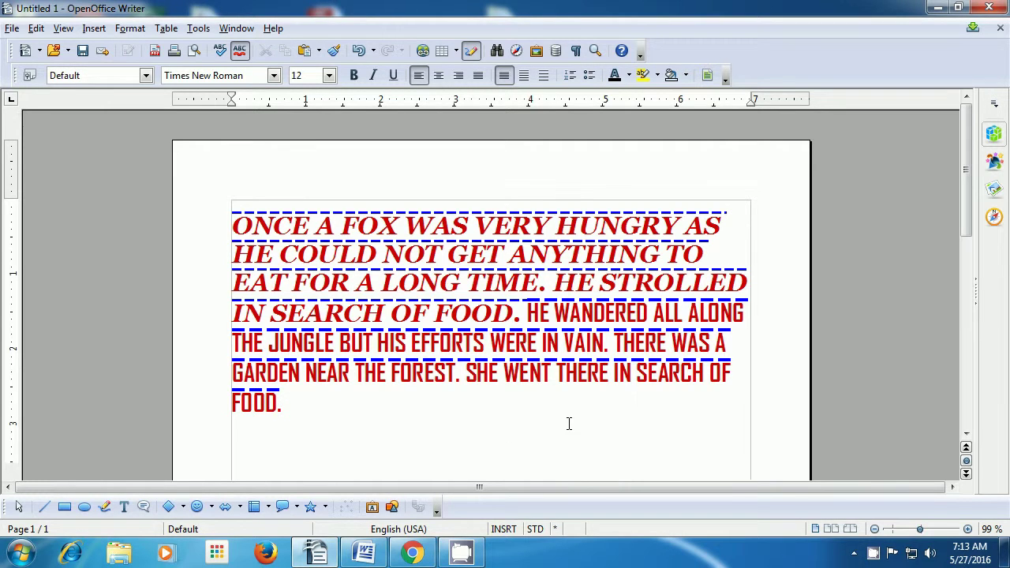
key(ctrl+a)
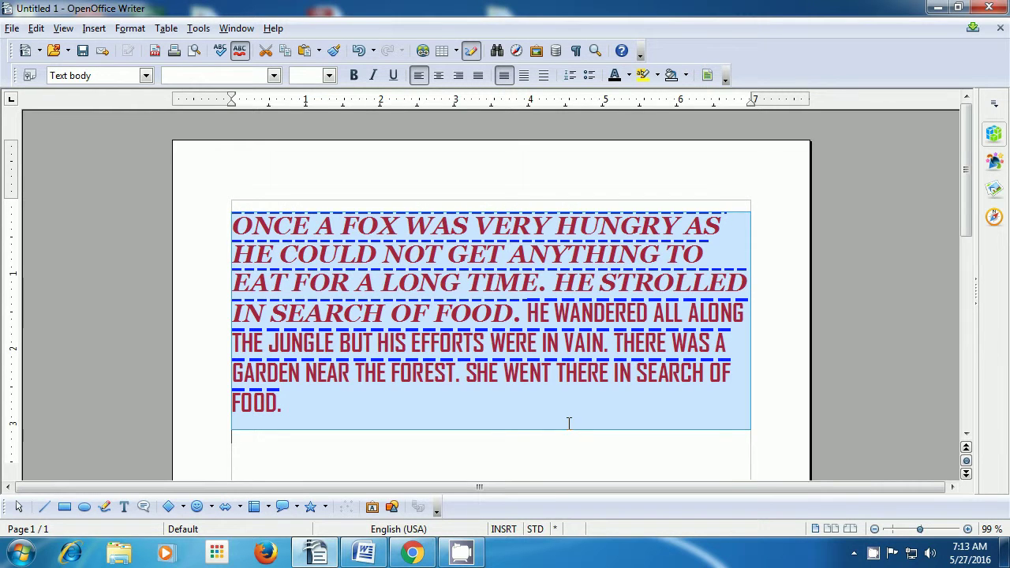
click(568, 424)
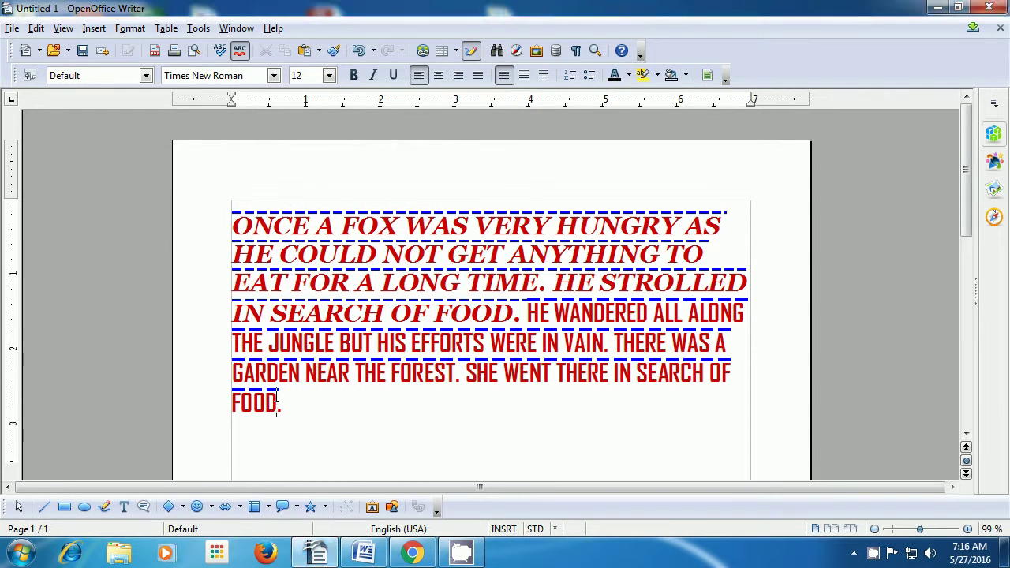
click(276, 404)
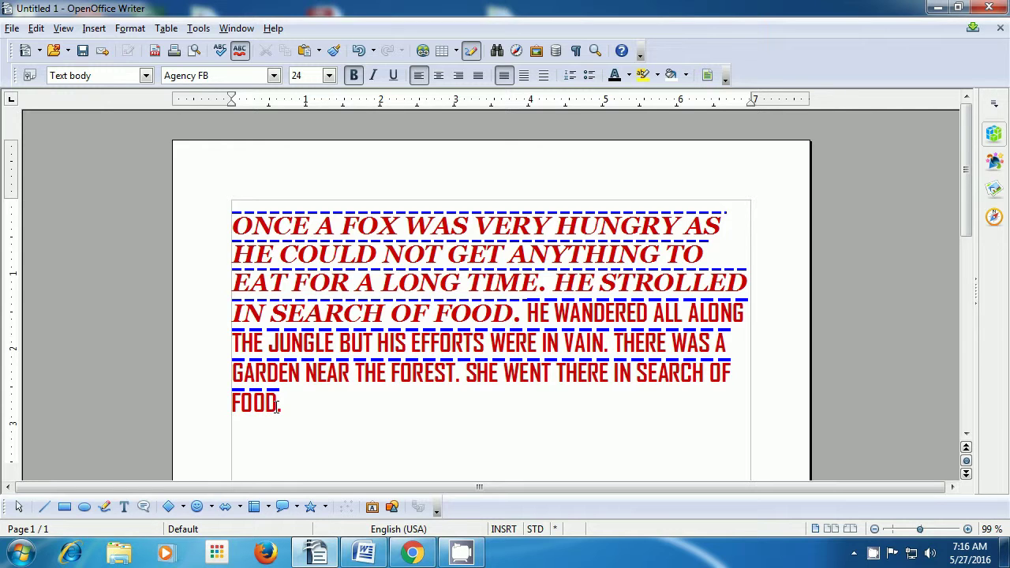
Apply Bold strikethrough to the whole fox paragraph after previewing the Single and Double styles
key(ctrl+a)
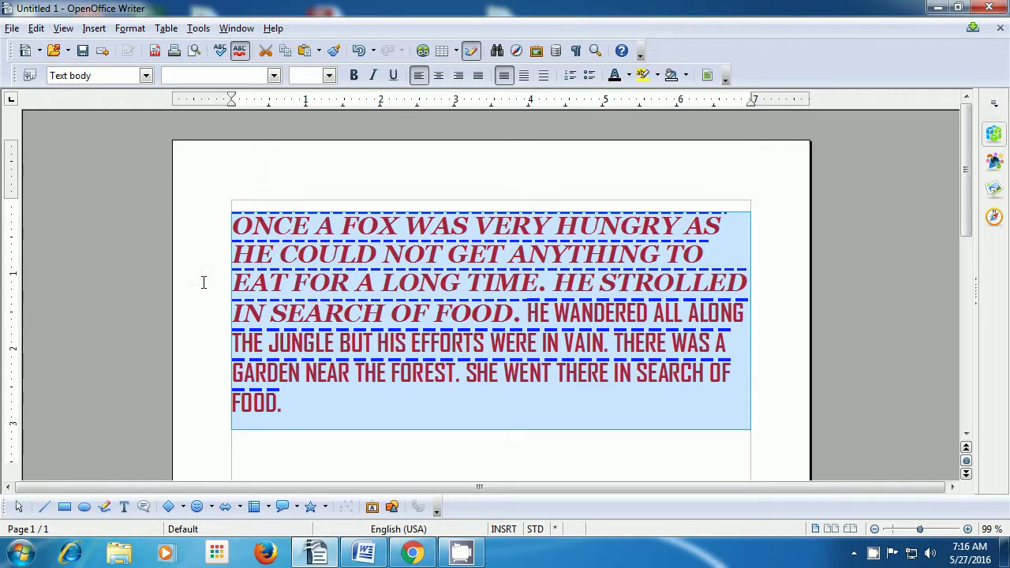
click(130, 29)
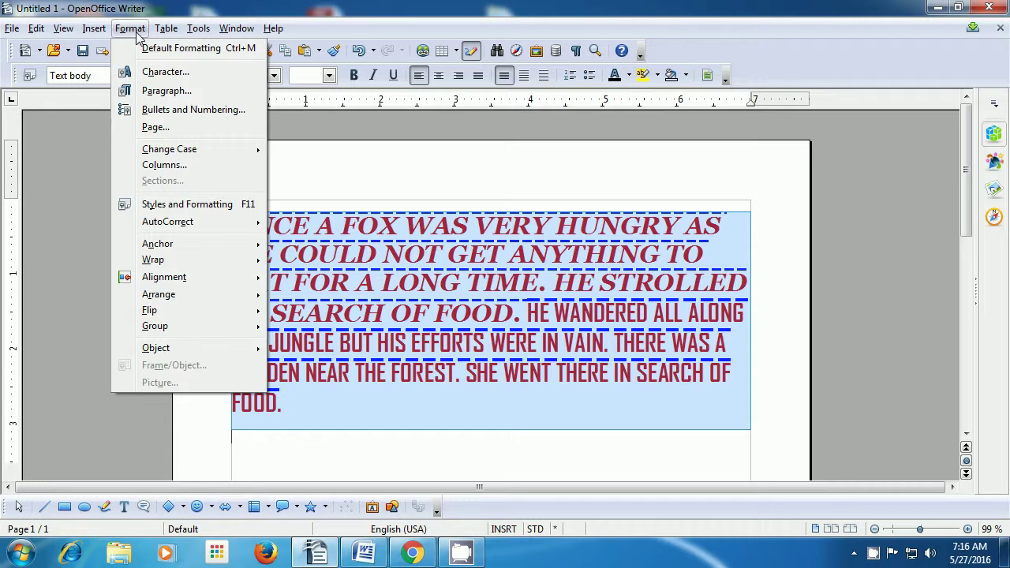
click(145, 73)
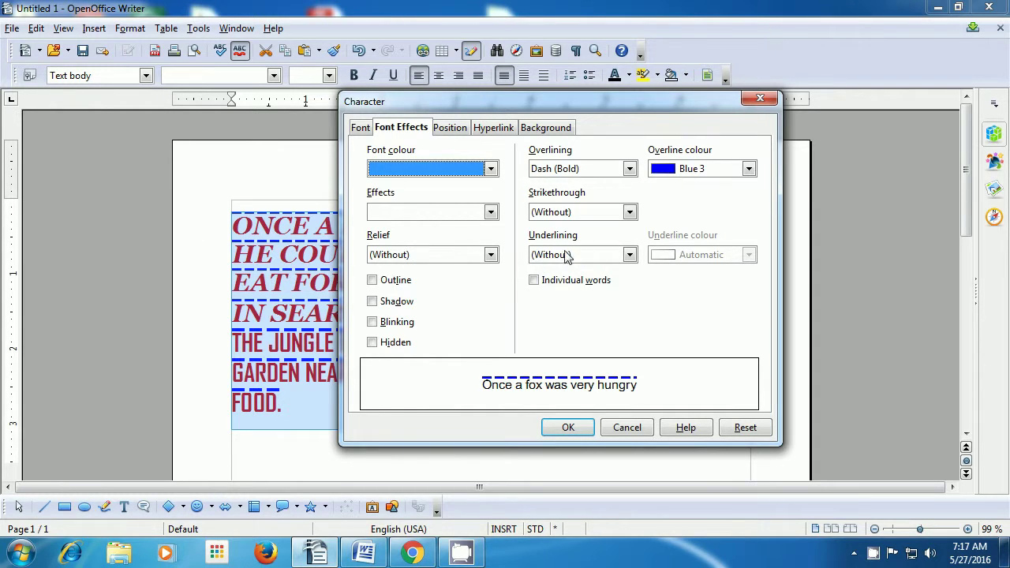
click(629, 212)
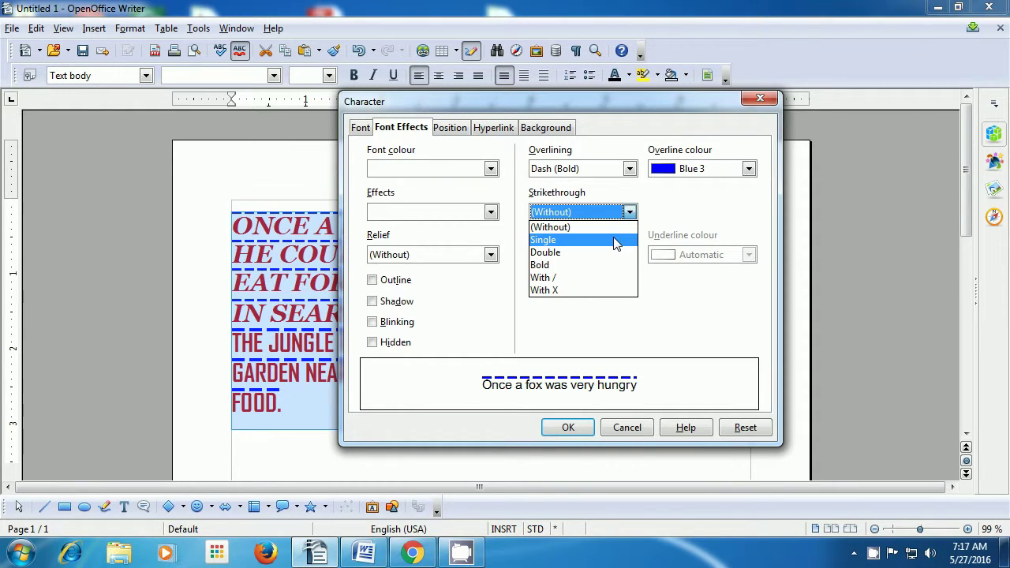
click(617, 241)
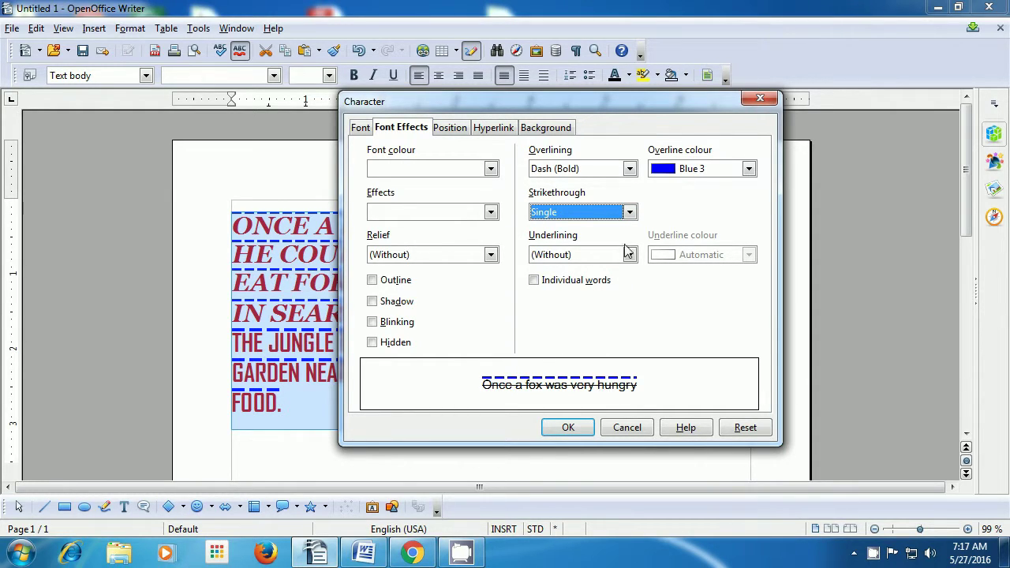
click(629, 213)
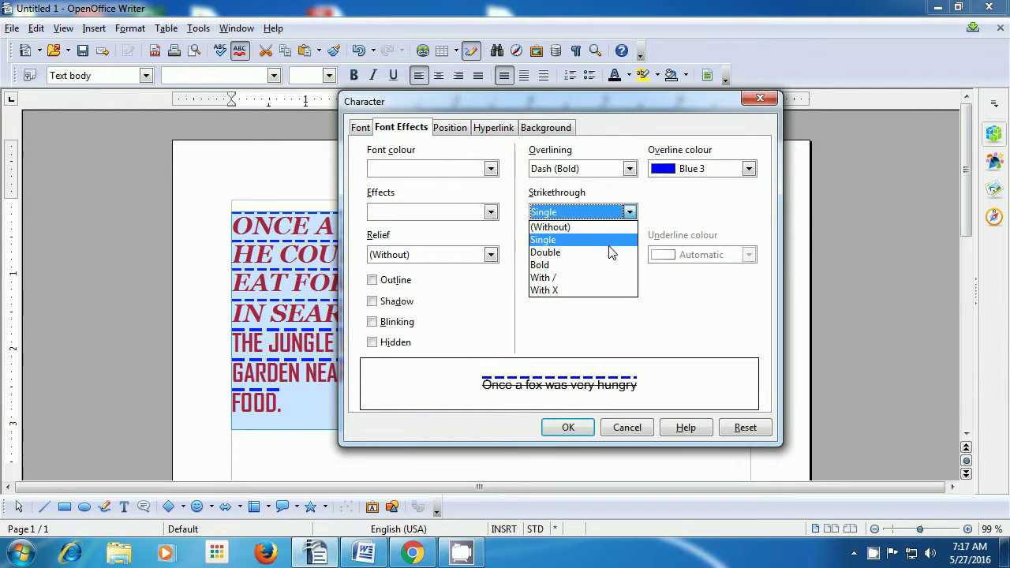
click(607, 251)
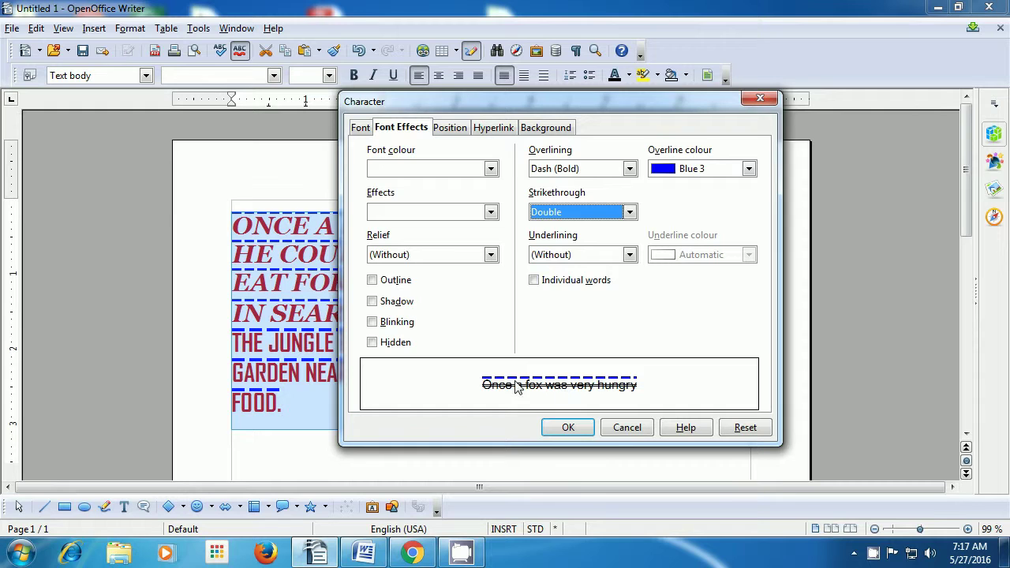
click(630, 213)
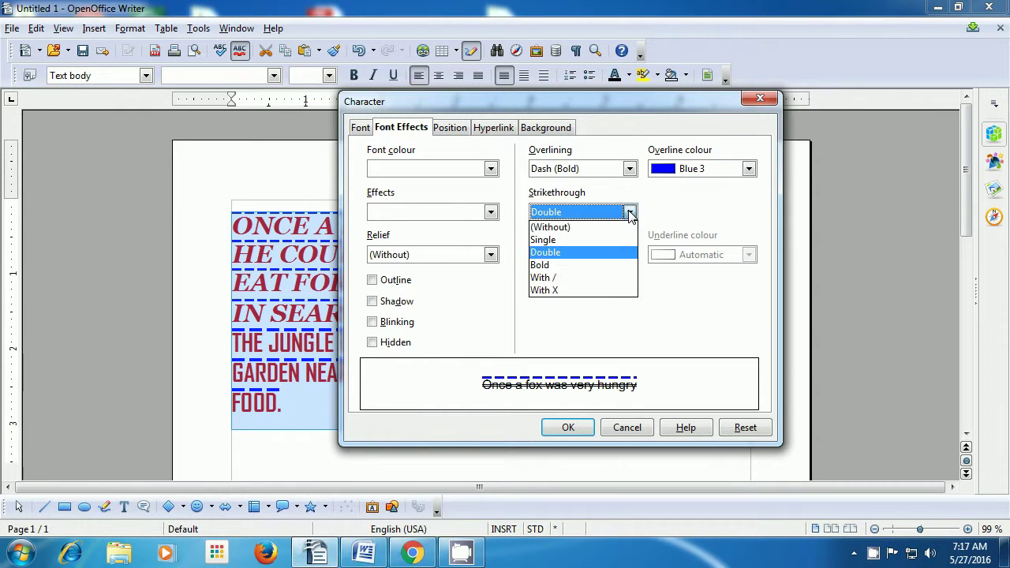
click(601, 265)
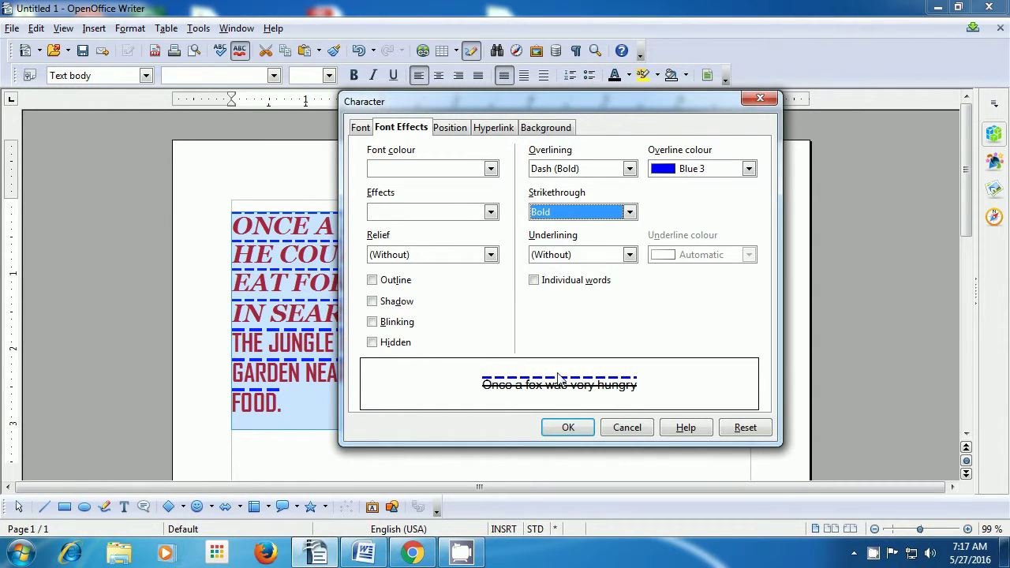
click(630, 213)
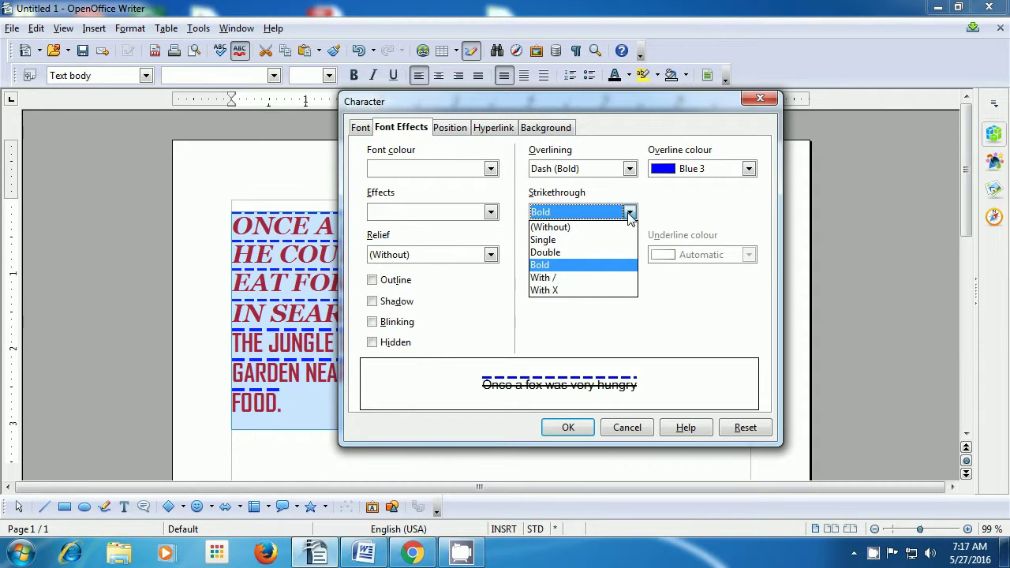
click(608, 270)
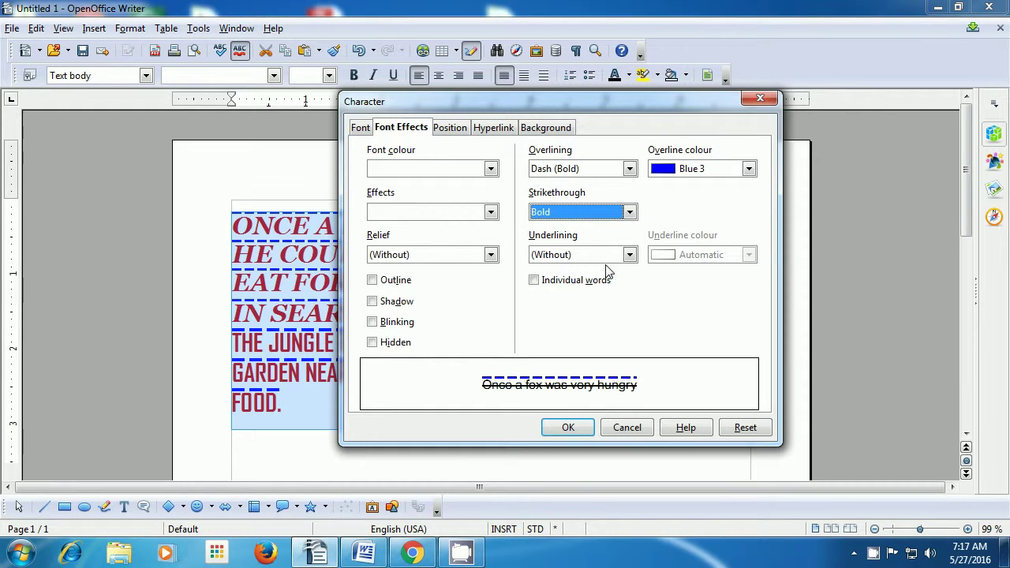
click(567, 428)
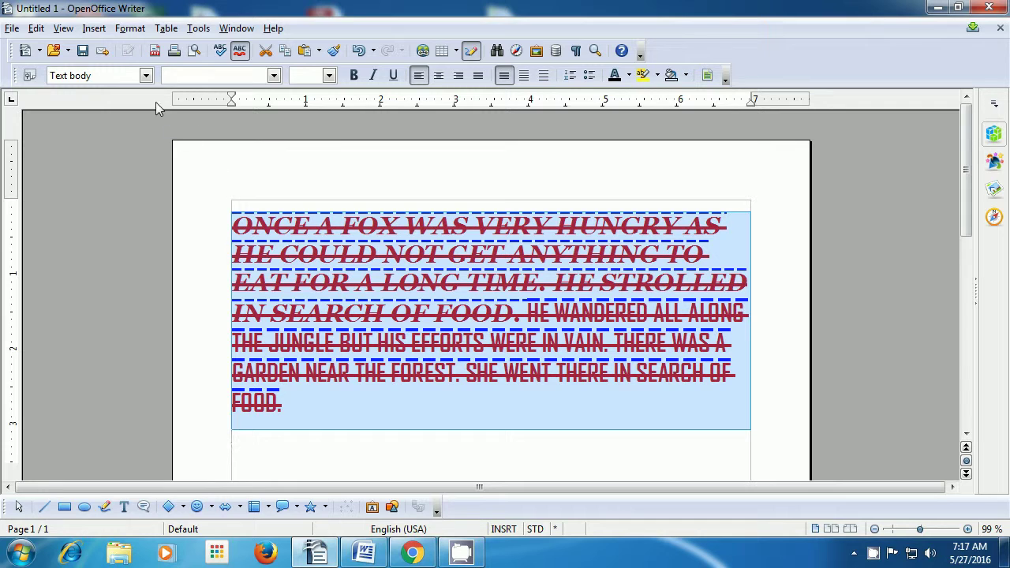
Set the paragraph's strikethrough to (Without) in its character formatting and clear the selection
click(131, 32)
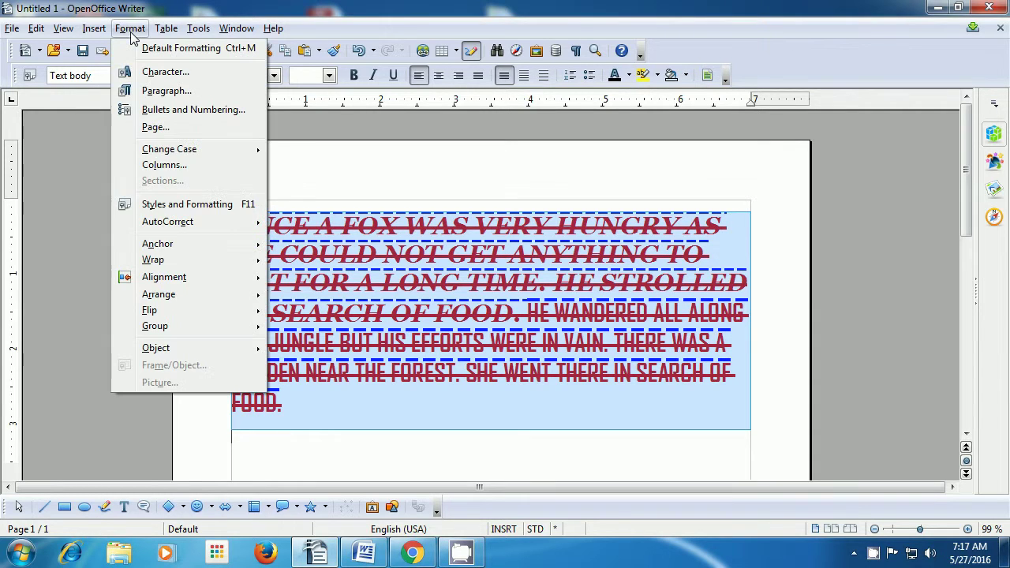
click(144, 73)
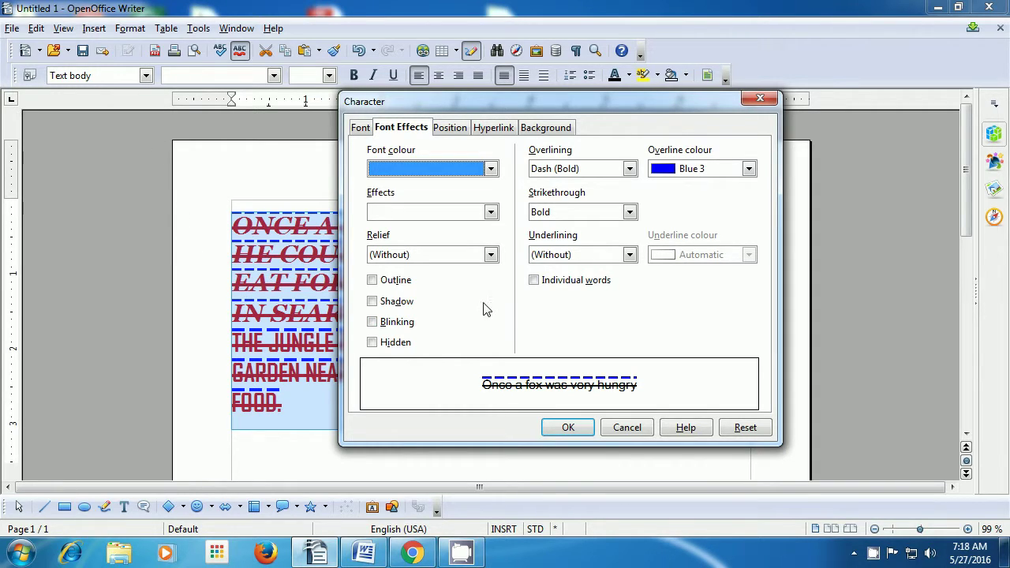
click(628, 213)
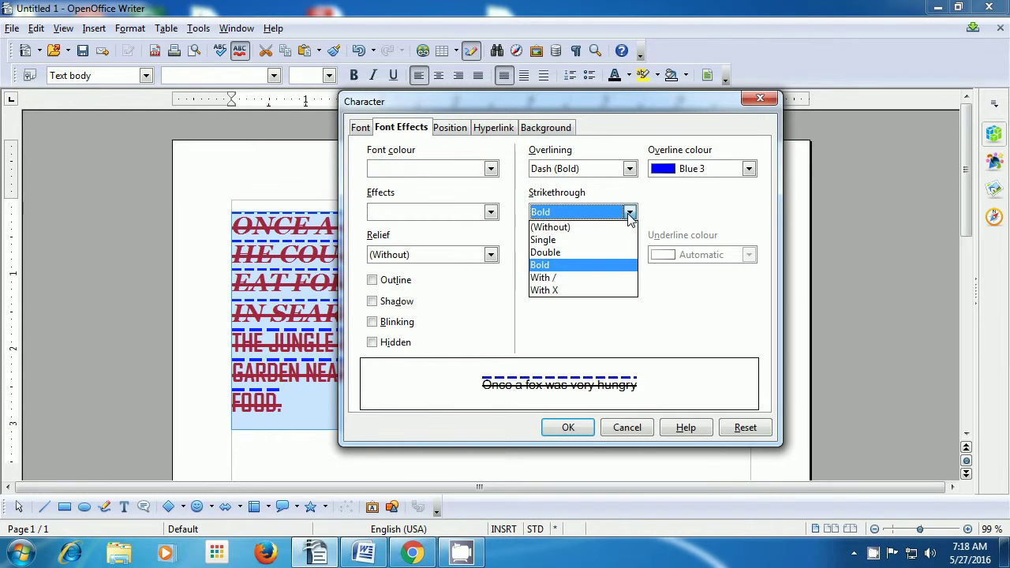
click(620, 227)
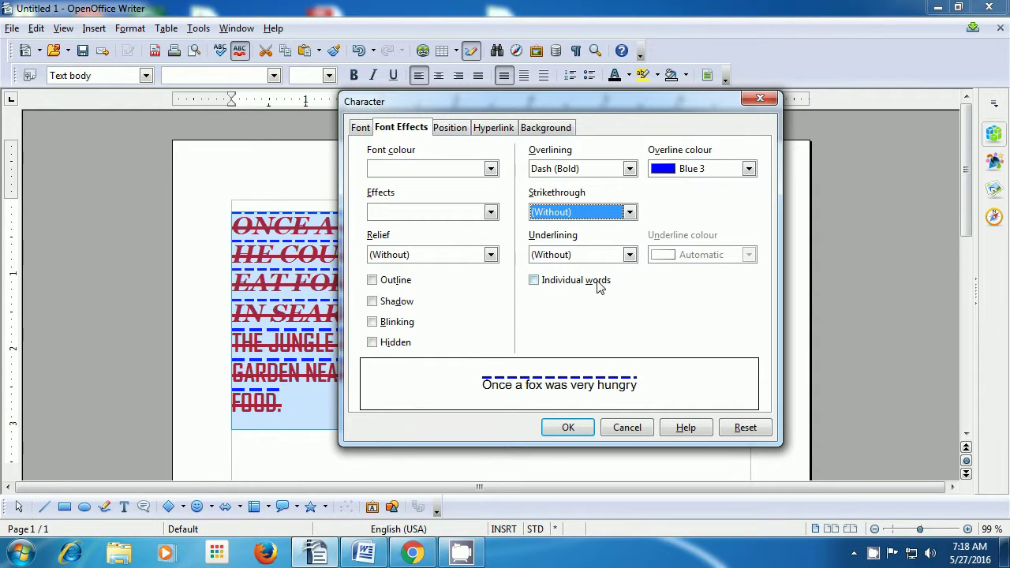
click(568, 428)
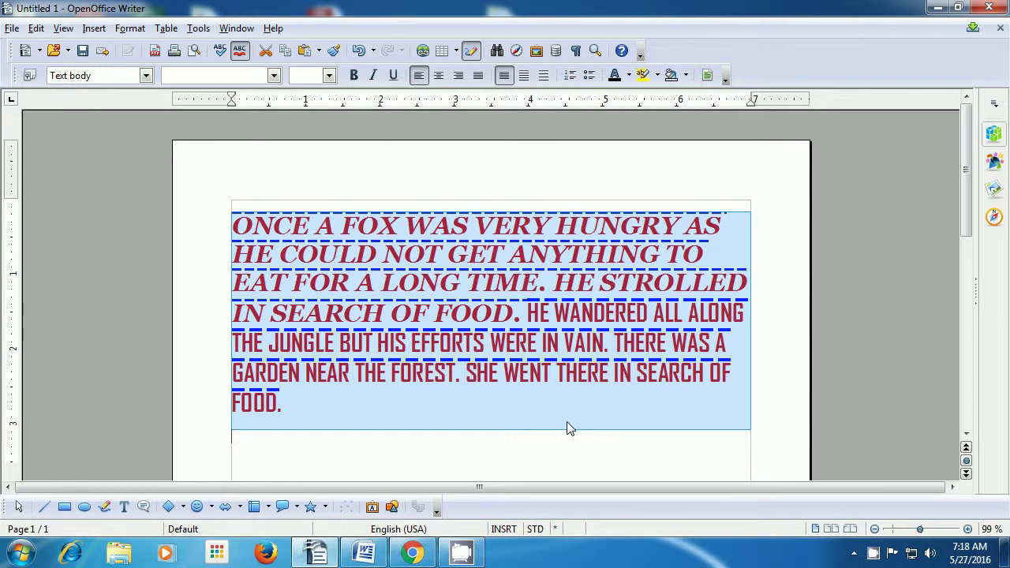
click(568, 427)
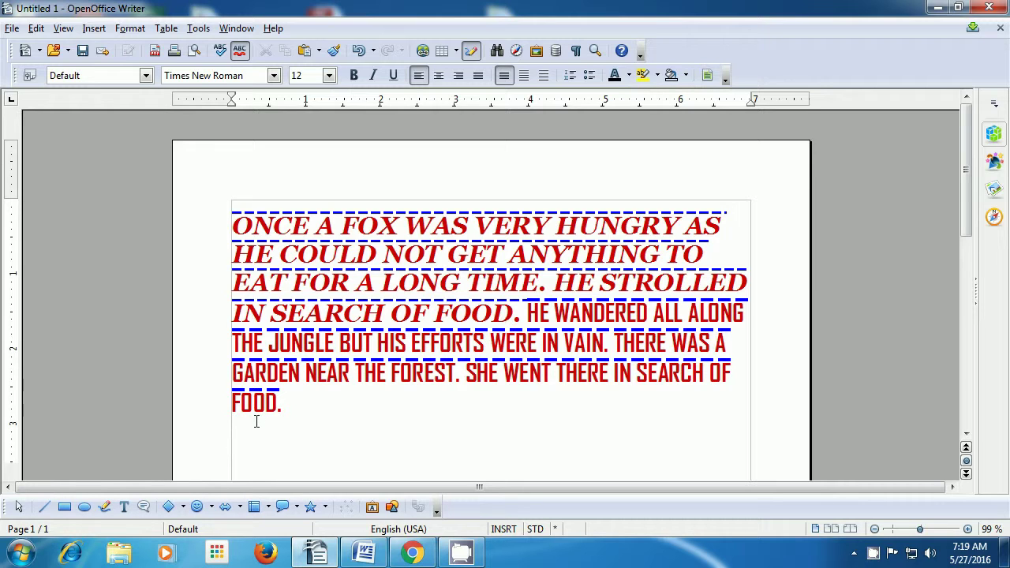
Apply Dash (Bold) underlining to the fox paragraph after previewing the Single, Double, Dotted and Dash styles, and clear the selection
drag(232, 224, 327, 403)
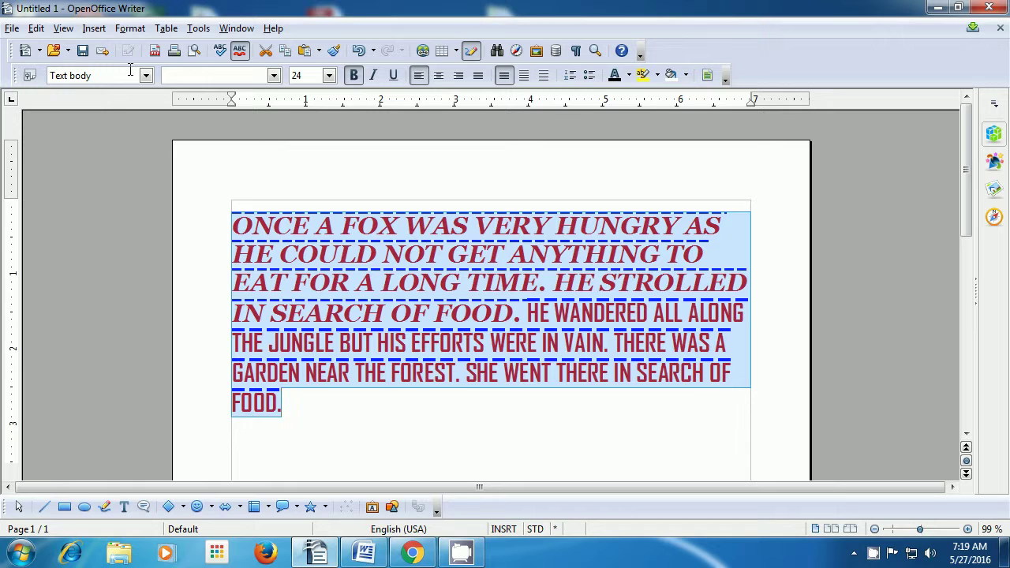
click(130, 30)
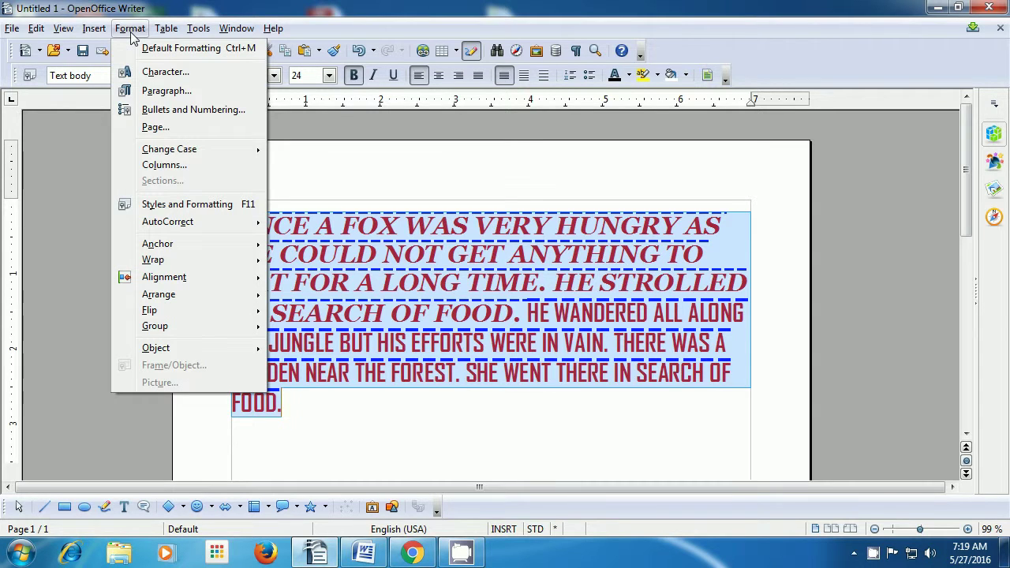
click(147, 73)
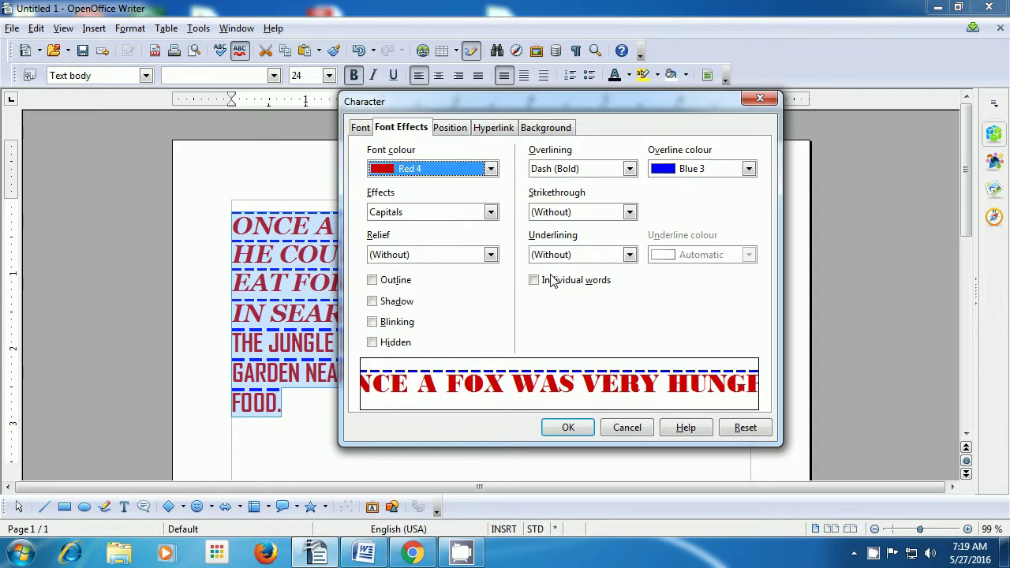
click(629, 255)
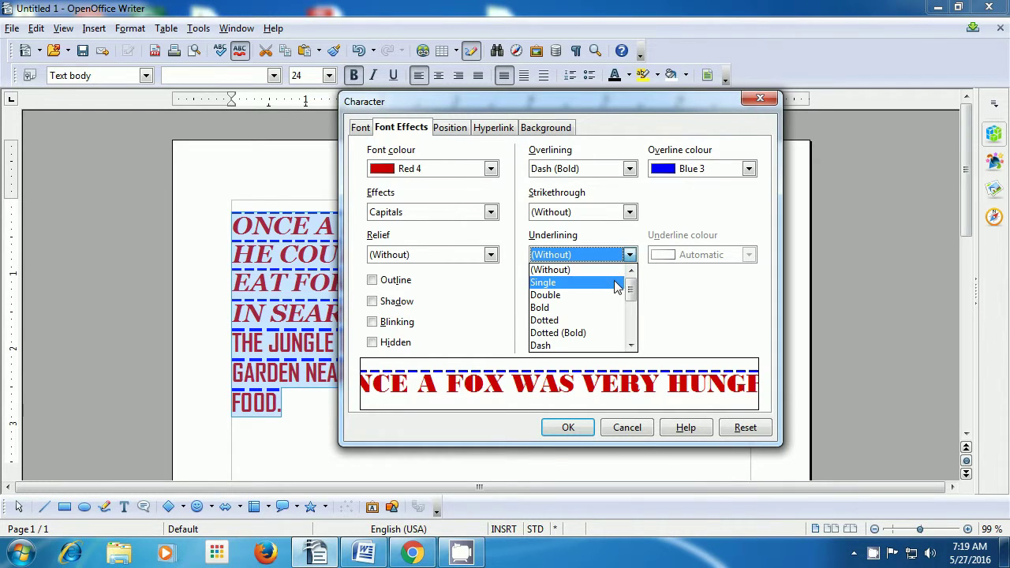
click(616, 283)
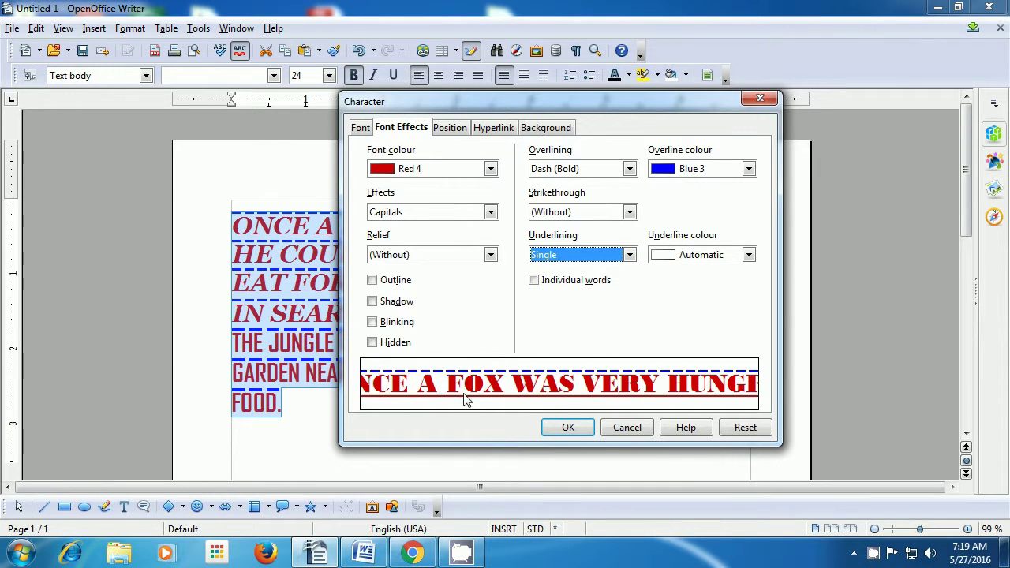
click(630, 255)
click(619, 286)
click(630, 254)
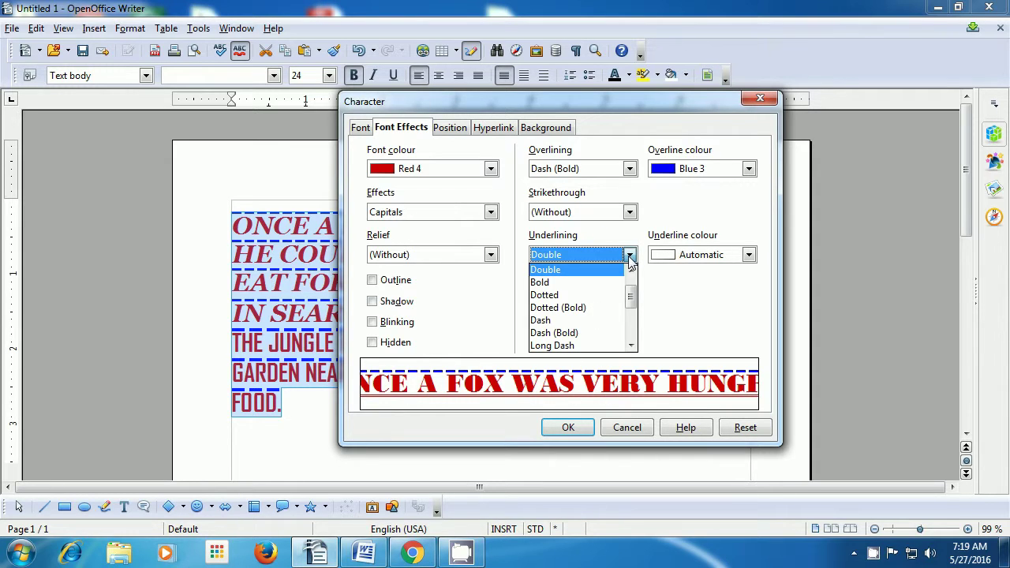
click(614, 296)
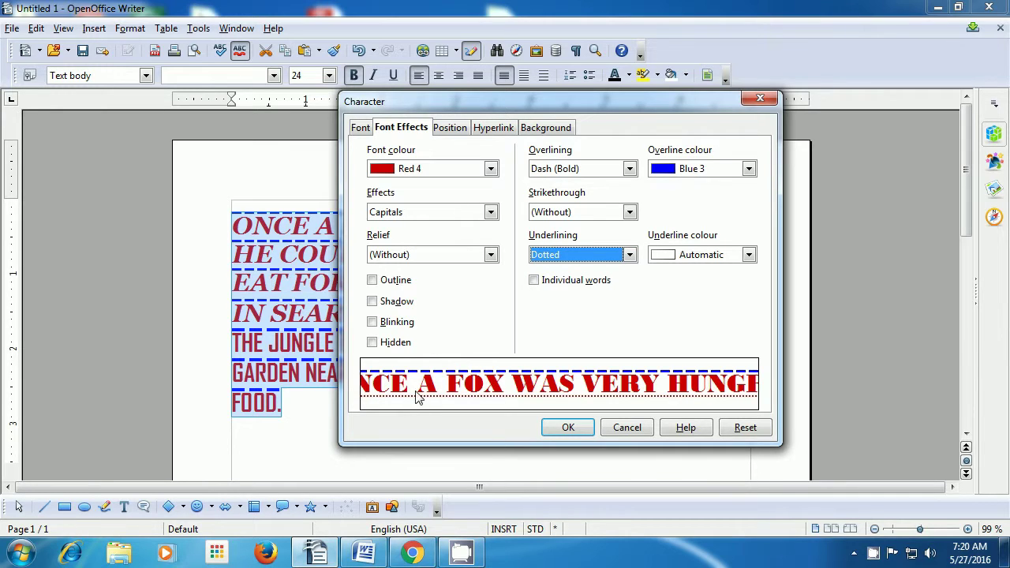
click(630, 254)
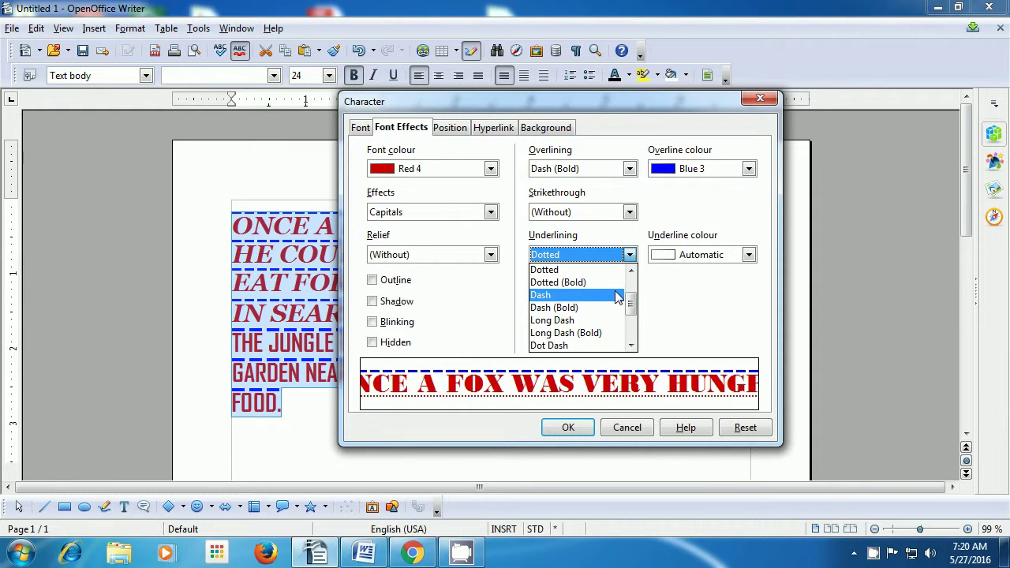
click(617, 295)
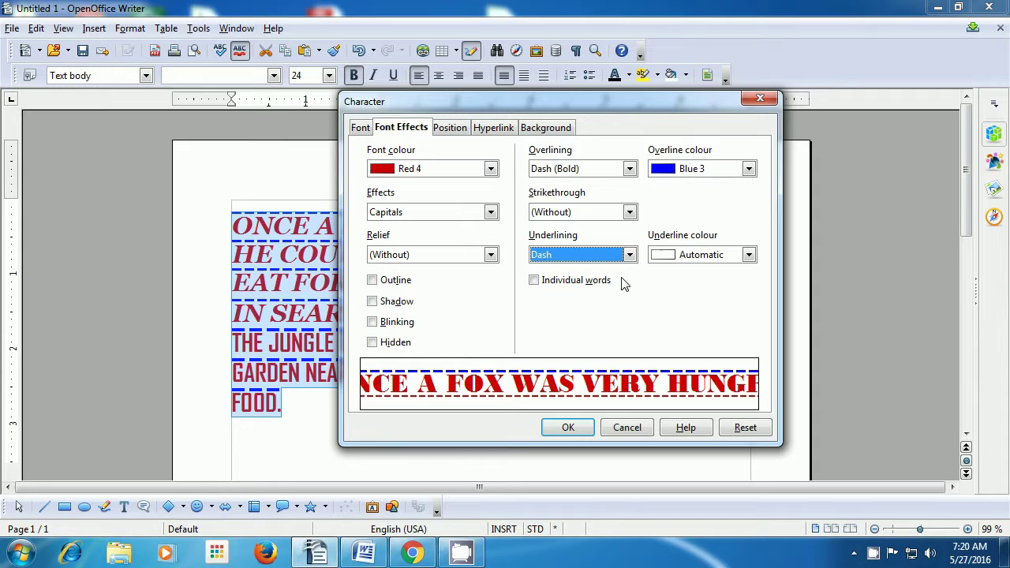
click(628, 255)
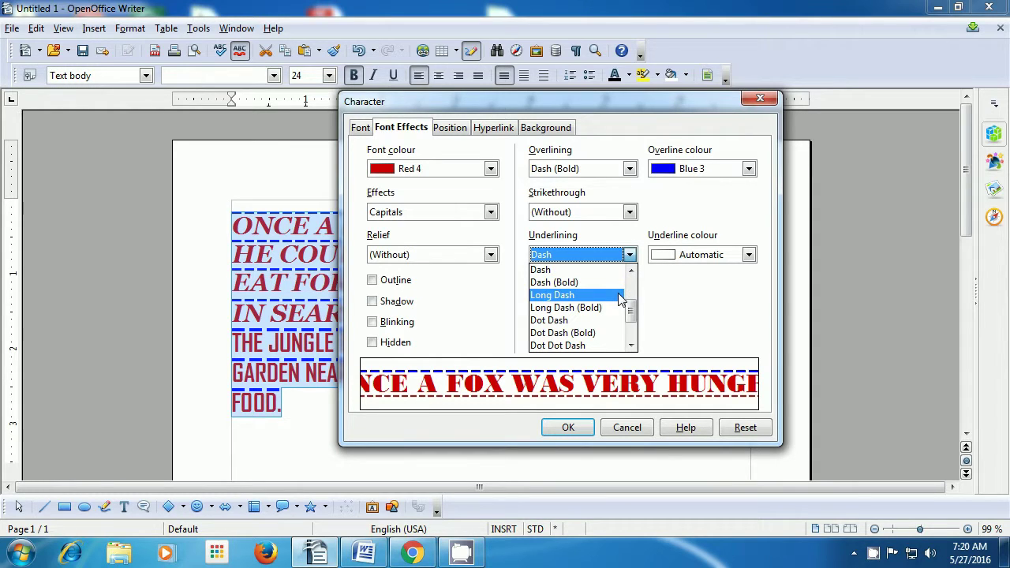
click(619, 285)
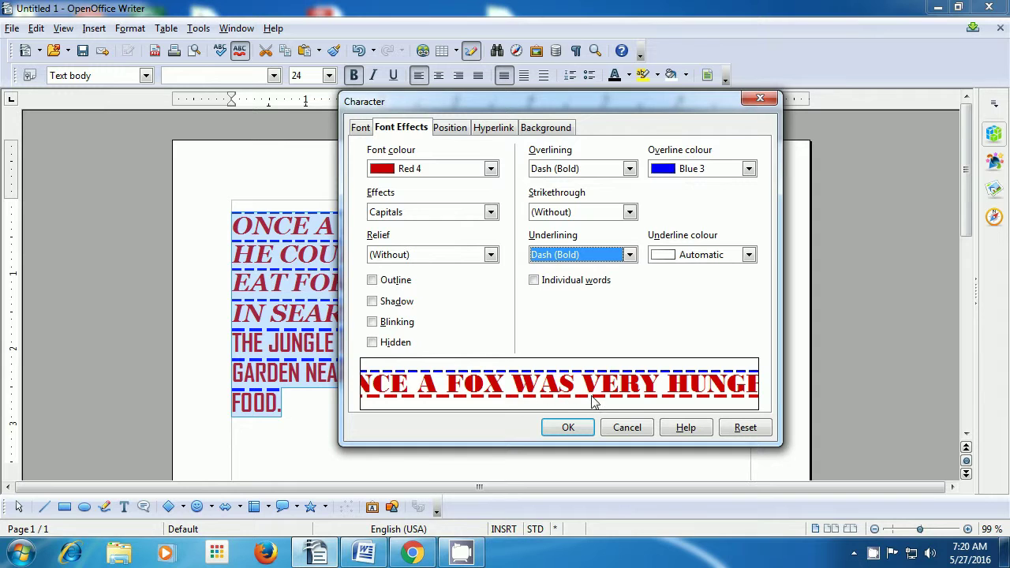
click(567, 428)
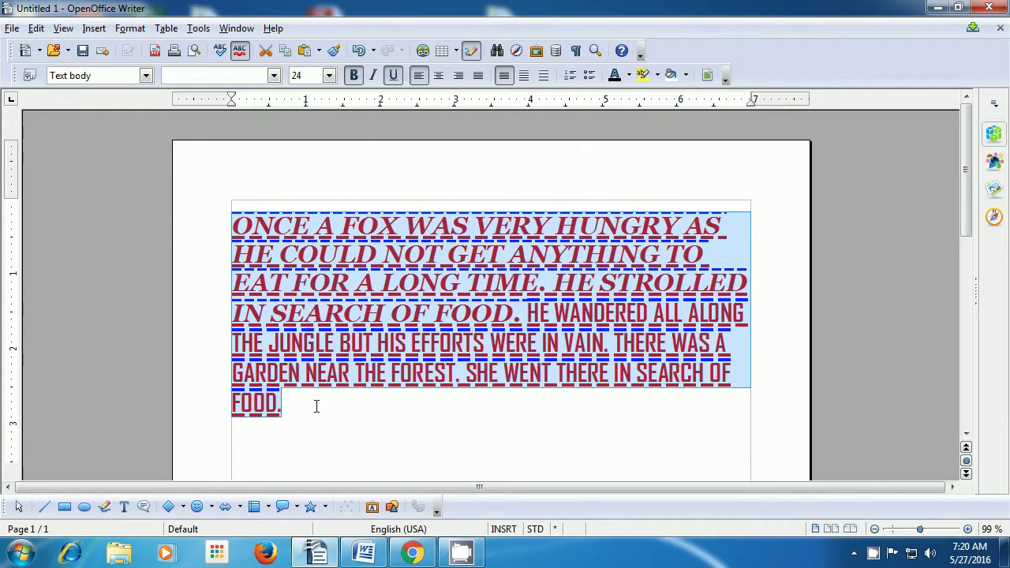
click(305, 405)
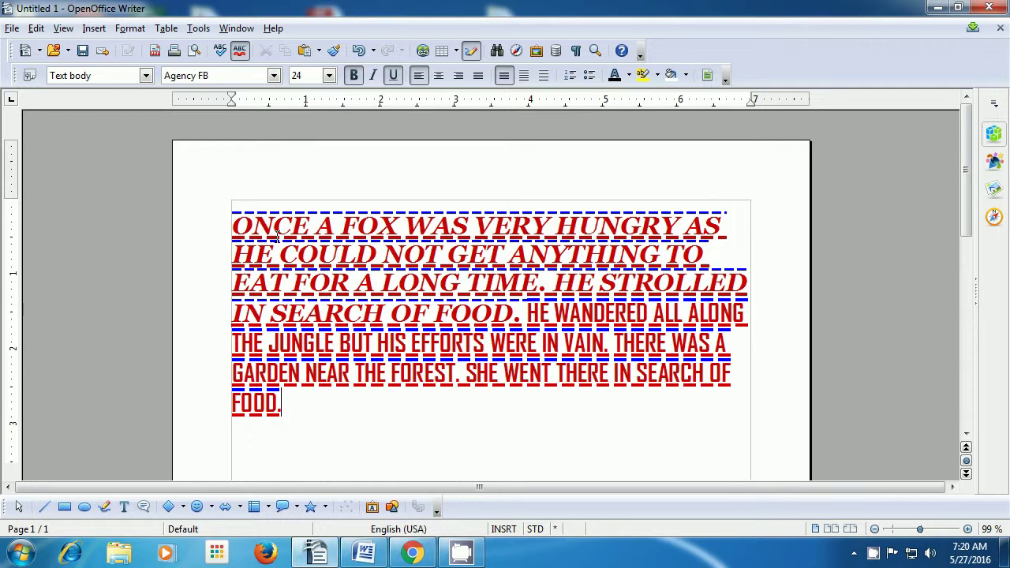
Set the whole fox paragraph's underlining to Dash (Bold) with underline colour Green 3, and clear the selection
key(ctrl+a)
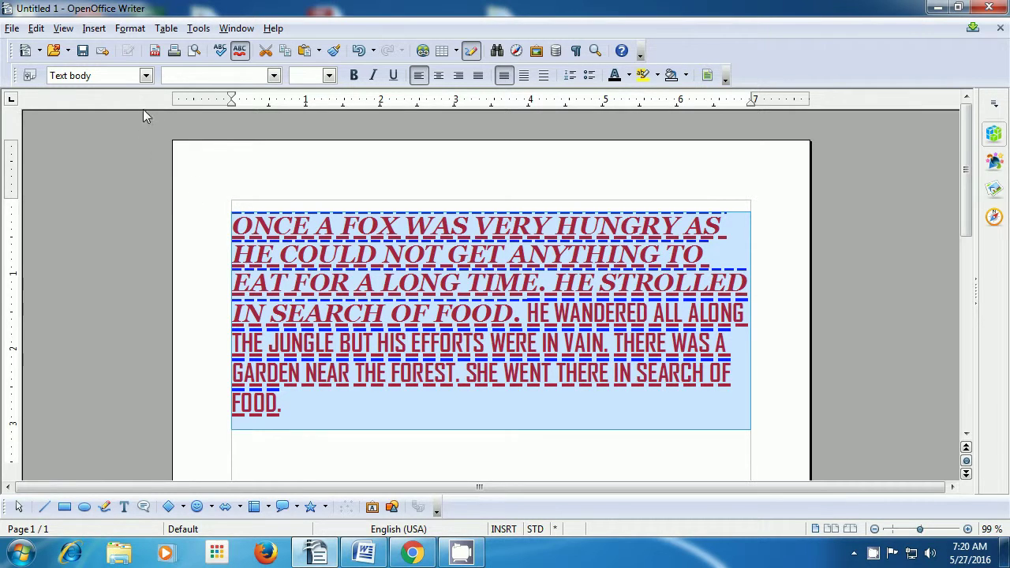
click(130, 28)
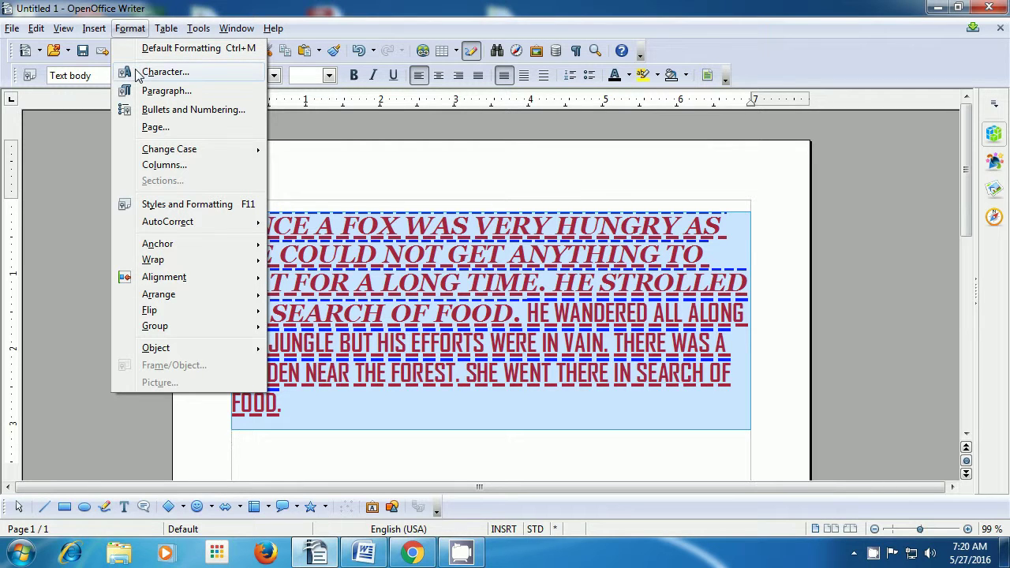
click(165, 72)
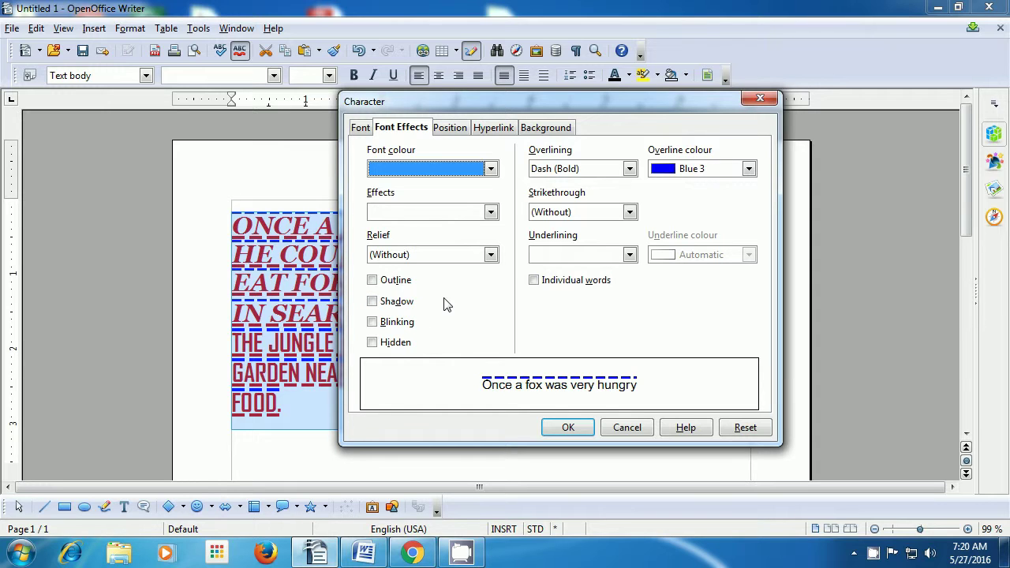
click(628, 254)
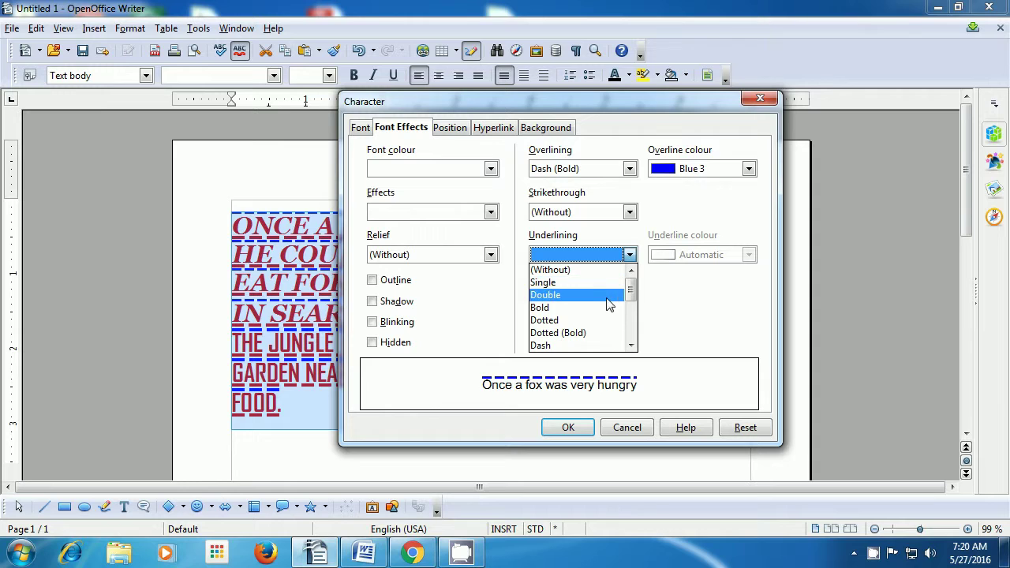
drag(632, 292, 631, 304)
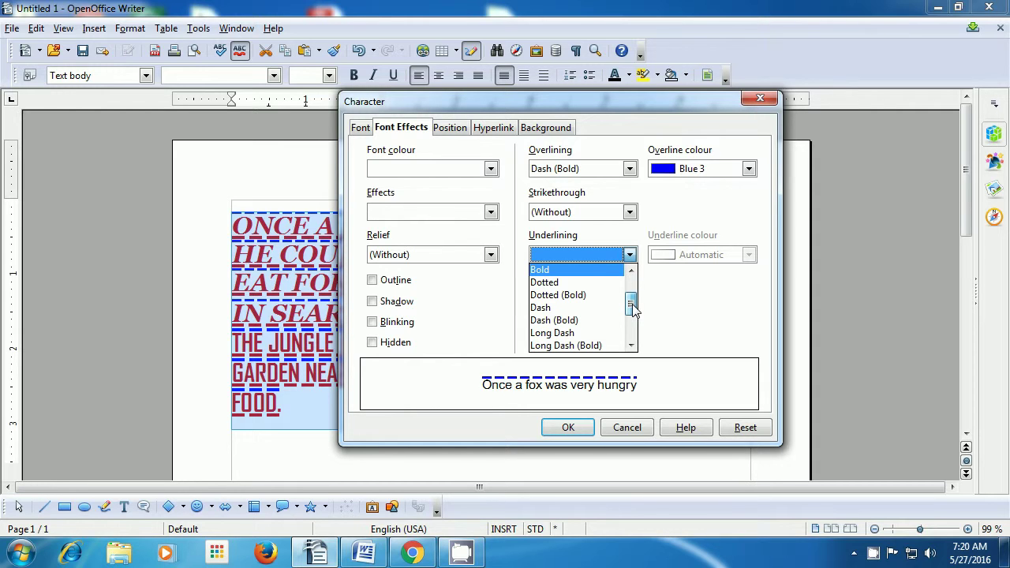
click(593, 320)
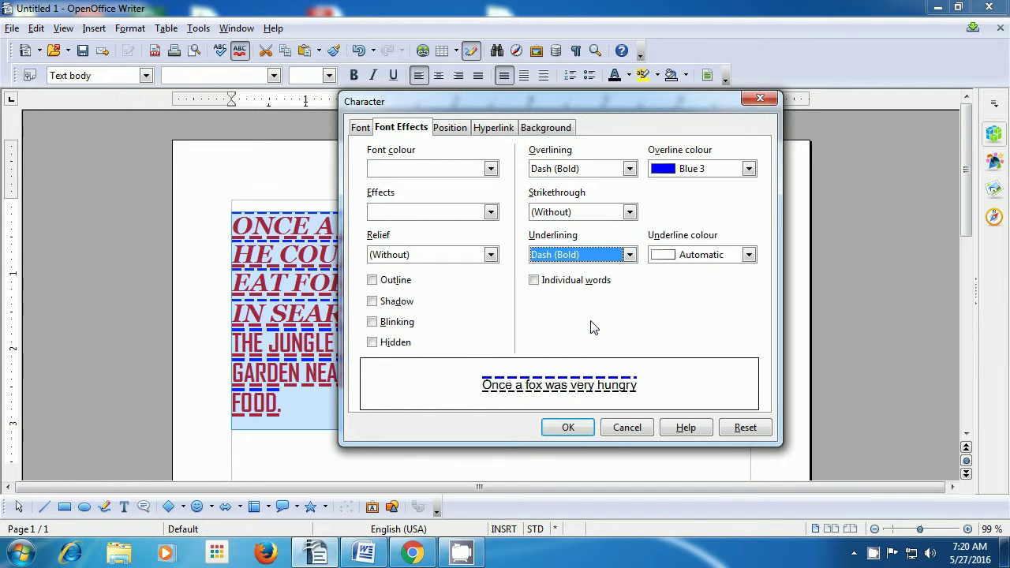
click(747, 254)
drag(752, 286, 751, 313)
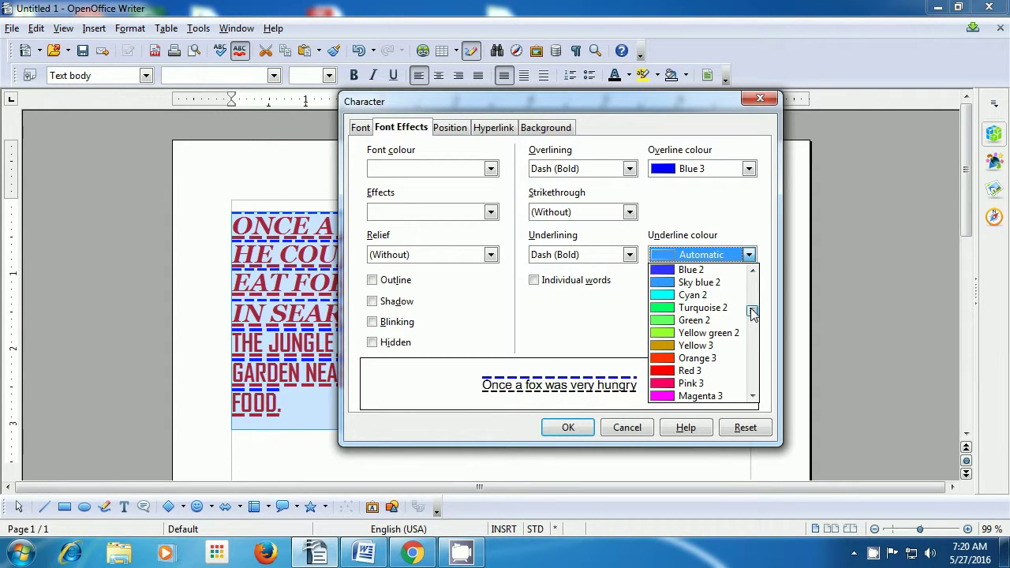
drag(752, 314, 752, 321)
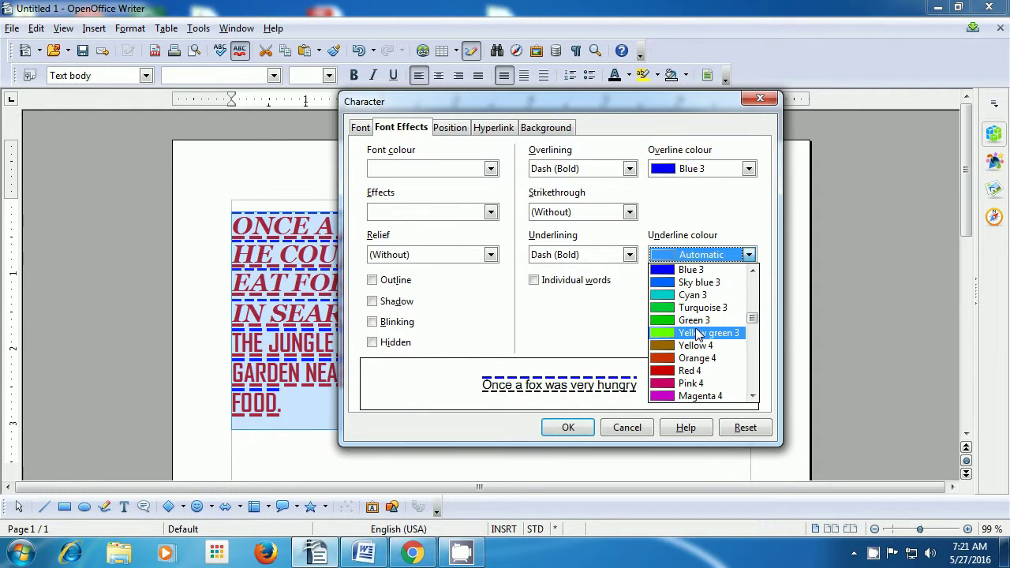
click(696, 322)
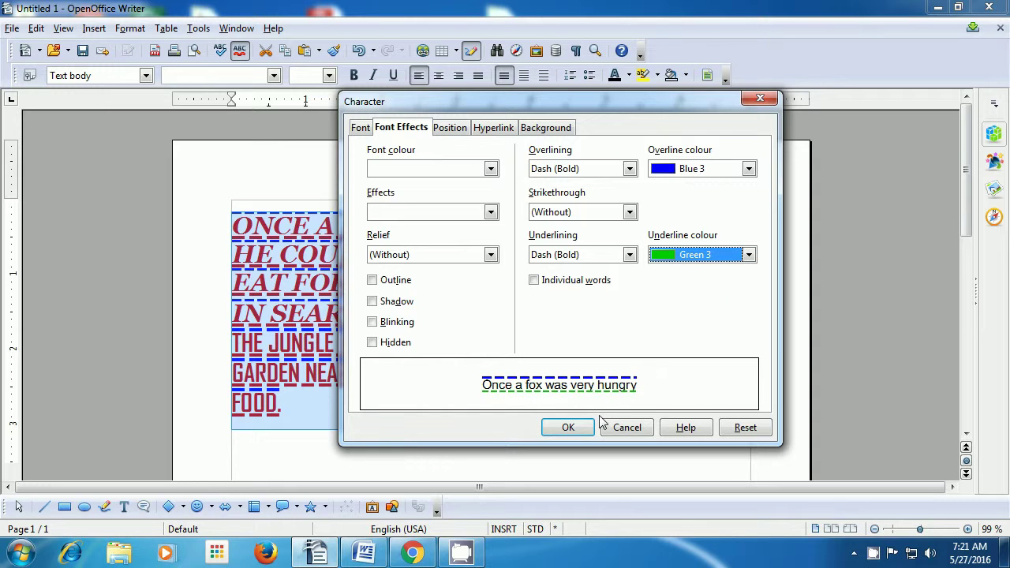
click(568, 427)
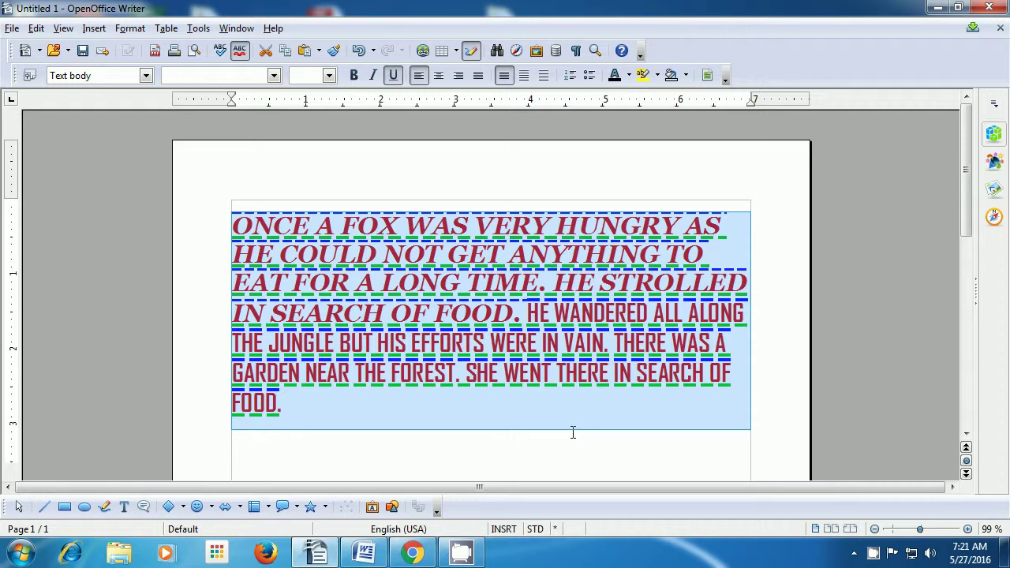
click(573, 432)
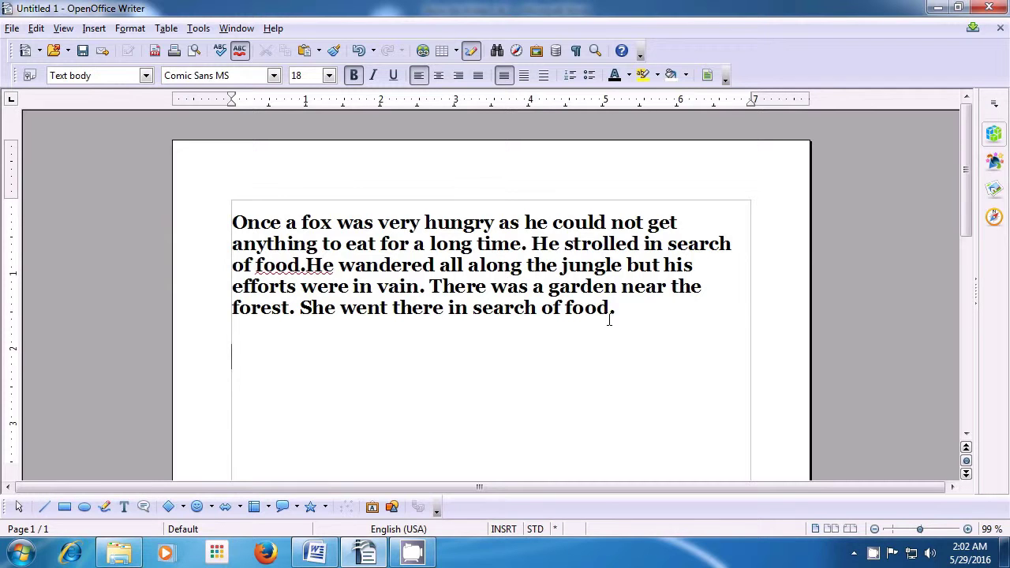
Apply a Blue 3 character background to all the text of the fox story
key(ctrl+a)
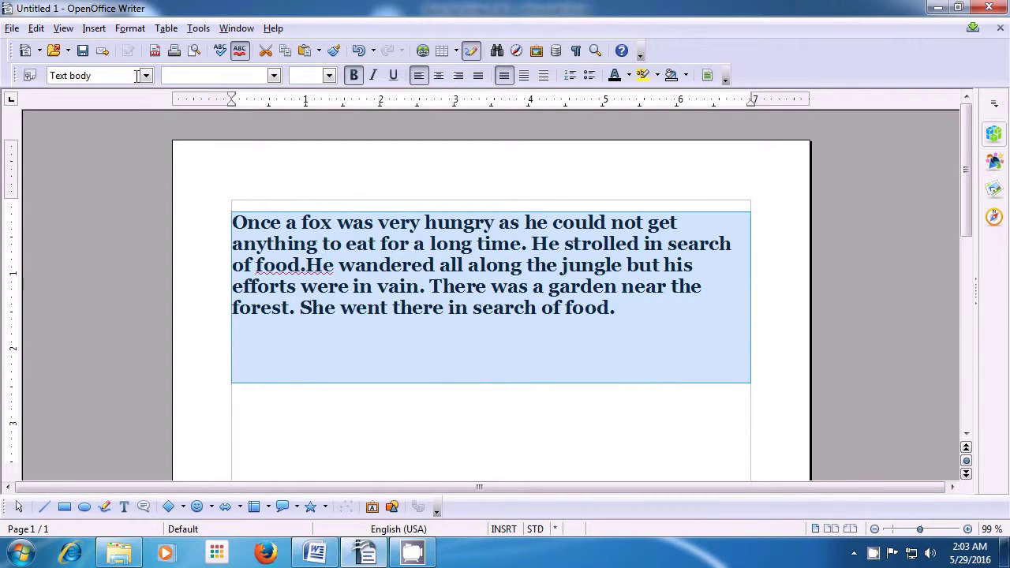
click(130, 30)
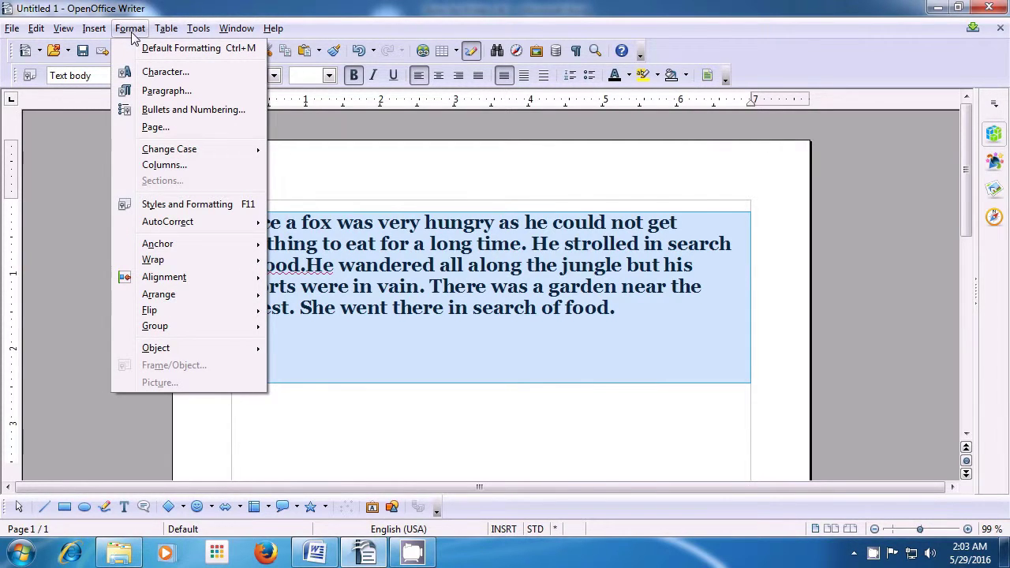
click(133, 73)
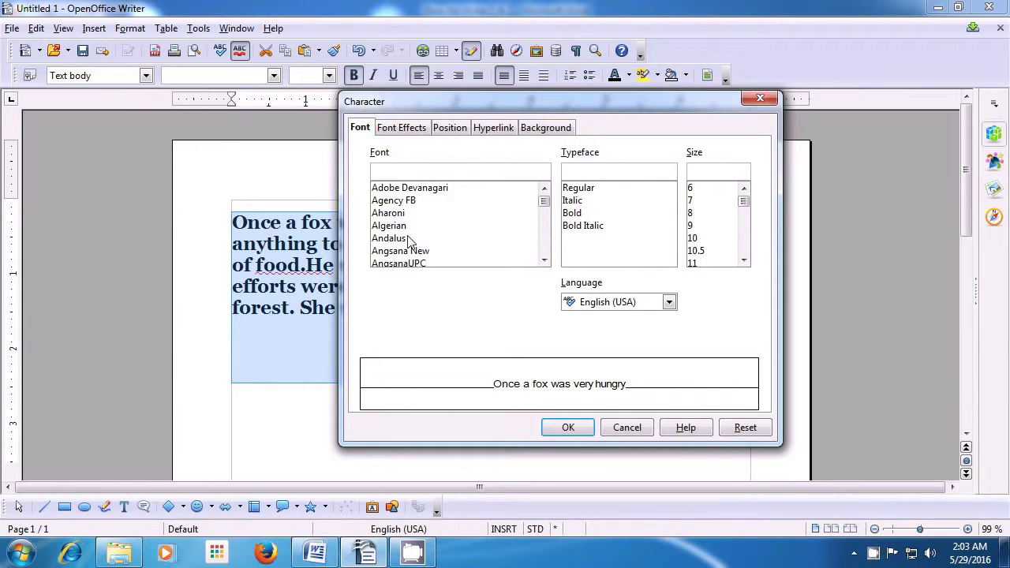
click(543, 131)
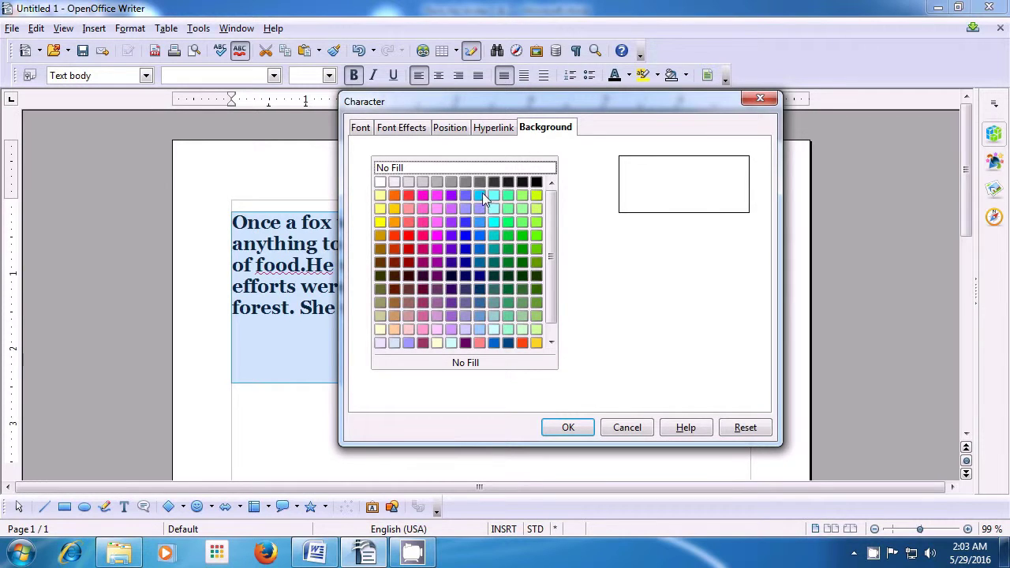
click(465, 237)
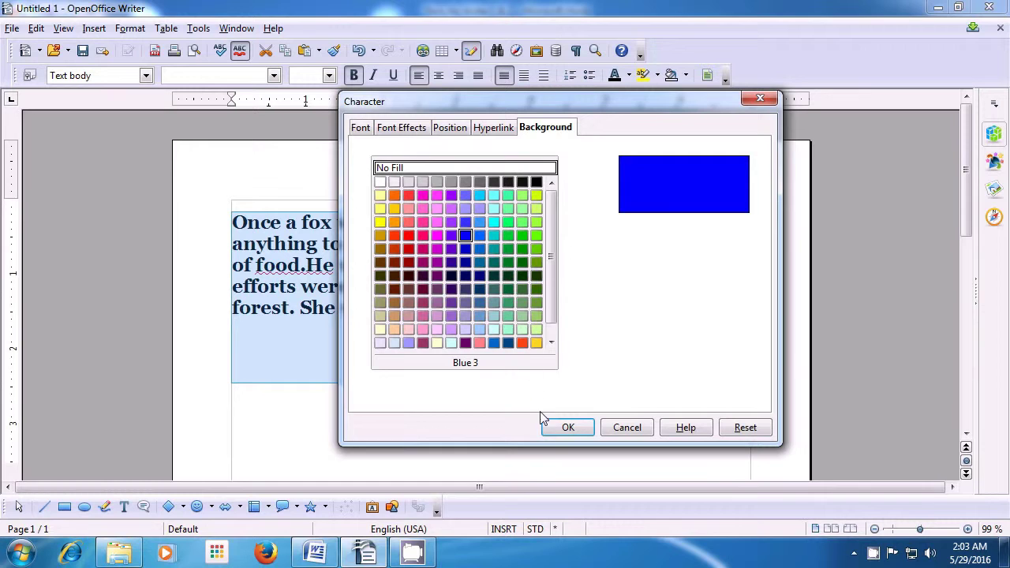
click(565, 428)
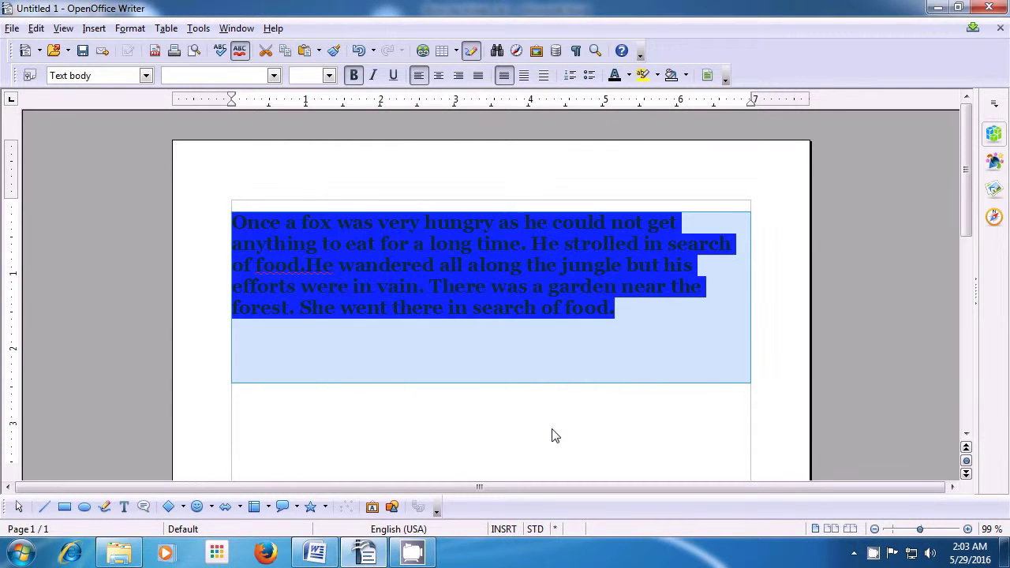